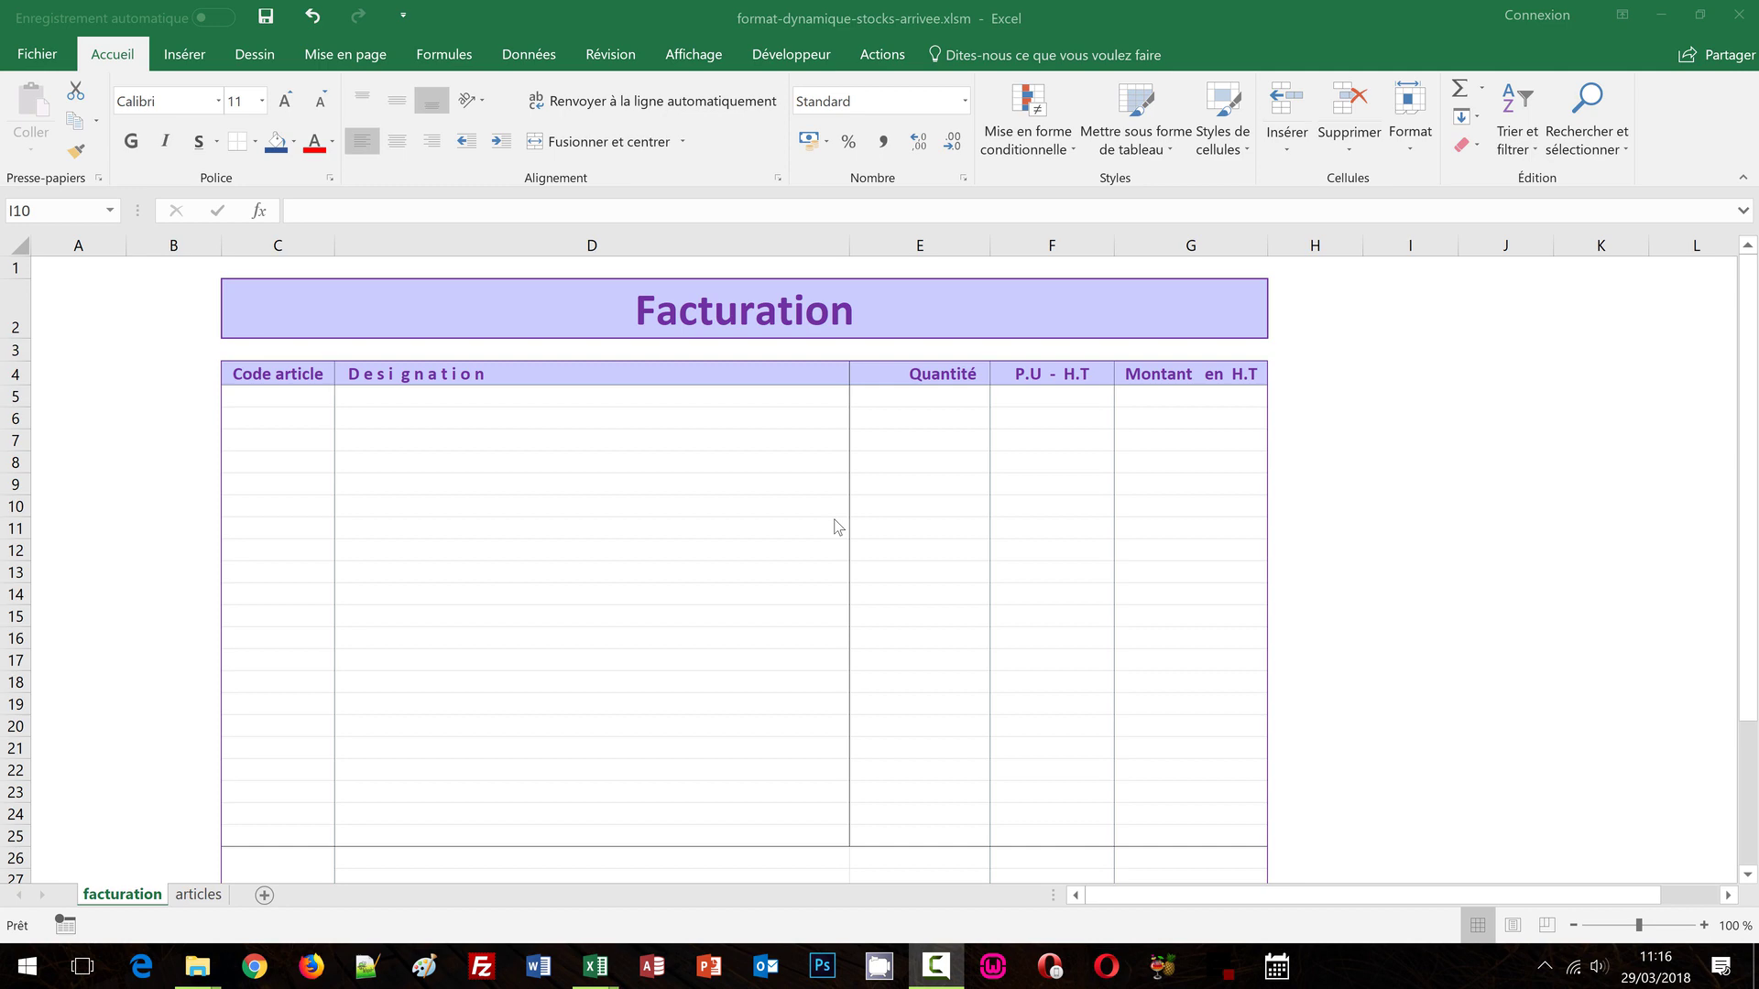
# Step: Fill the first invoice line with b004 TABLE DE TRAVAIL 2M40 MDF, quantity 2
pyautogui.click(287, 395)
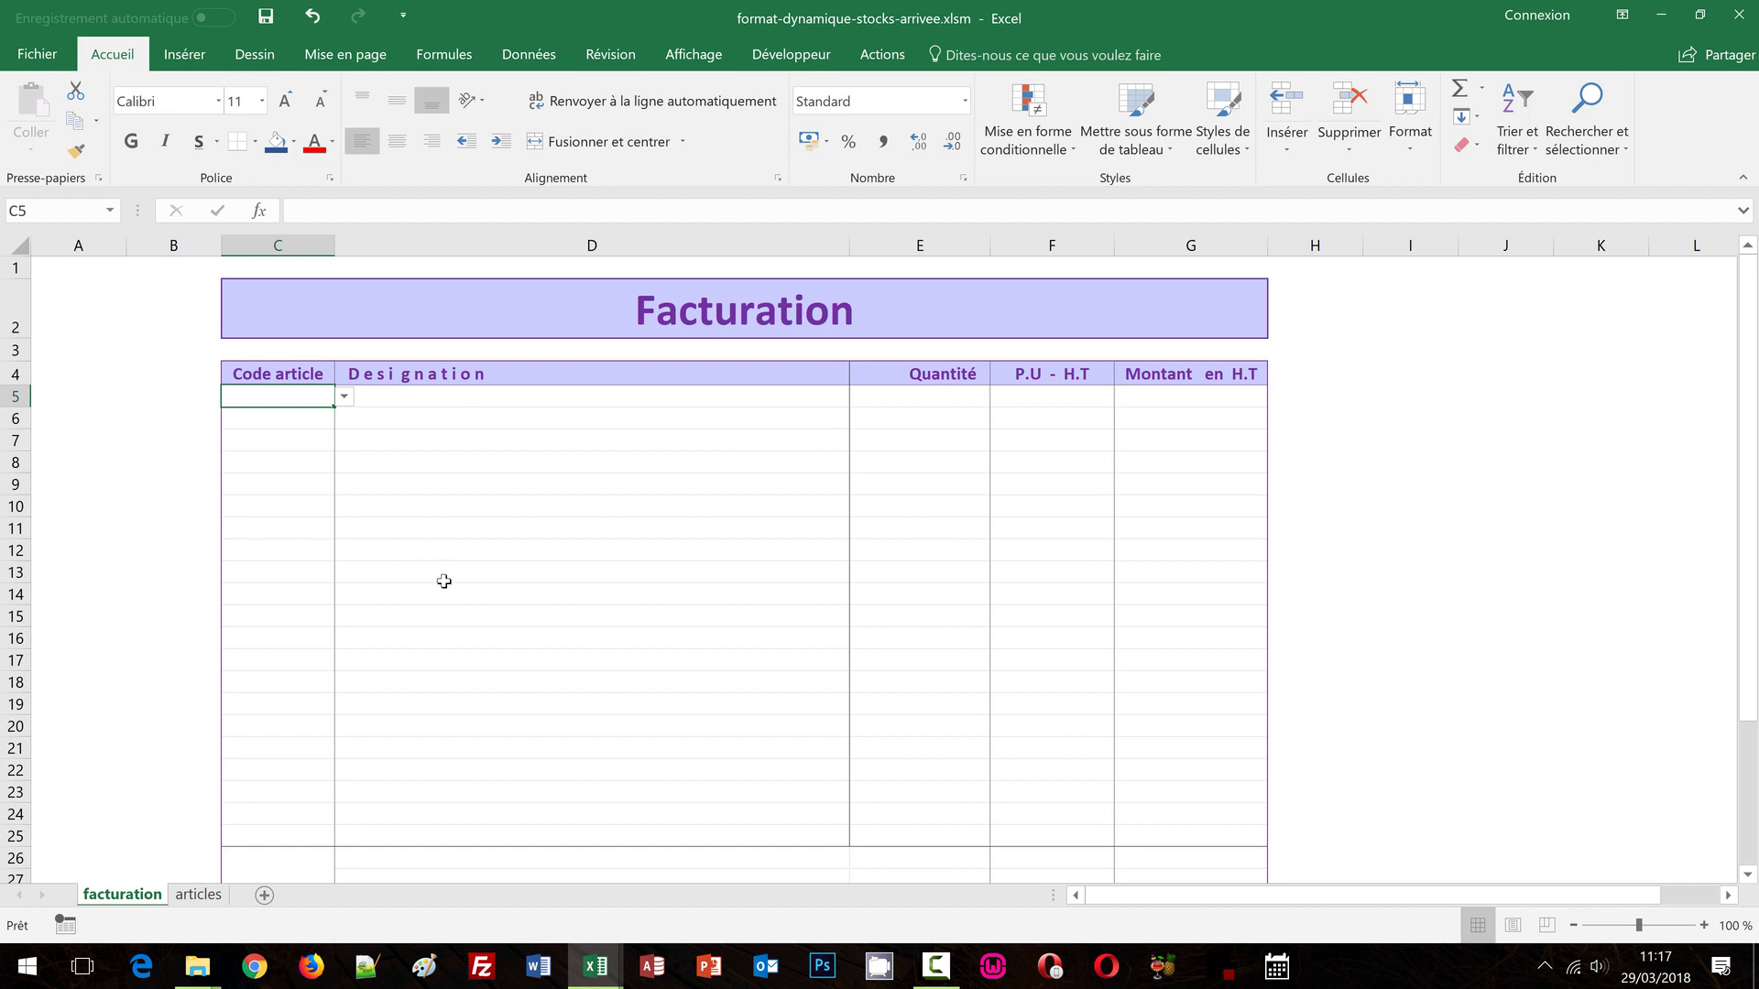
pyautogui.click(345, 398)
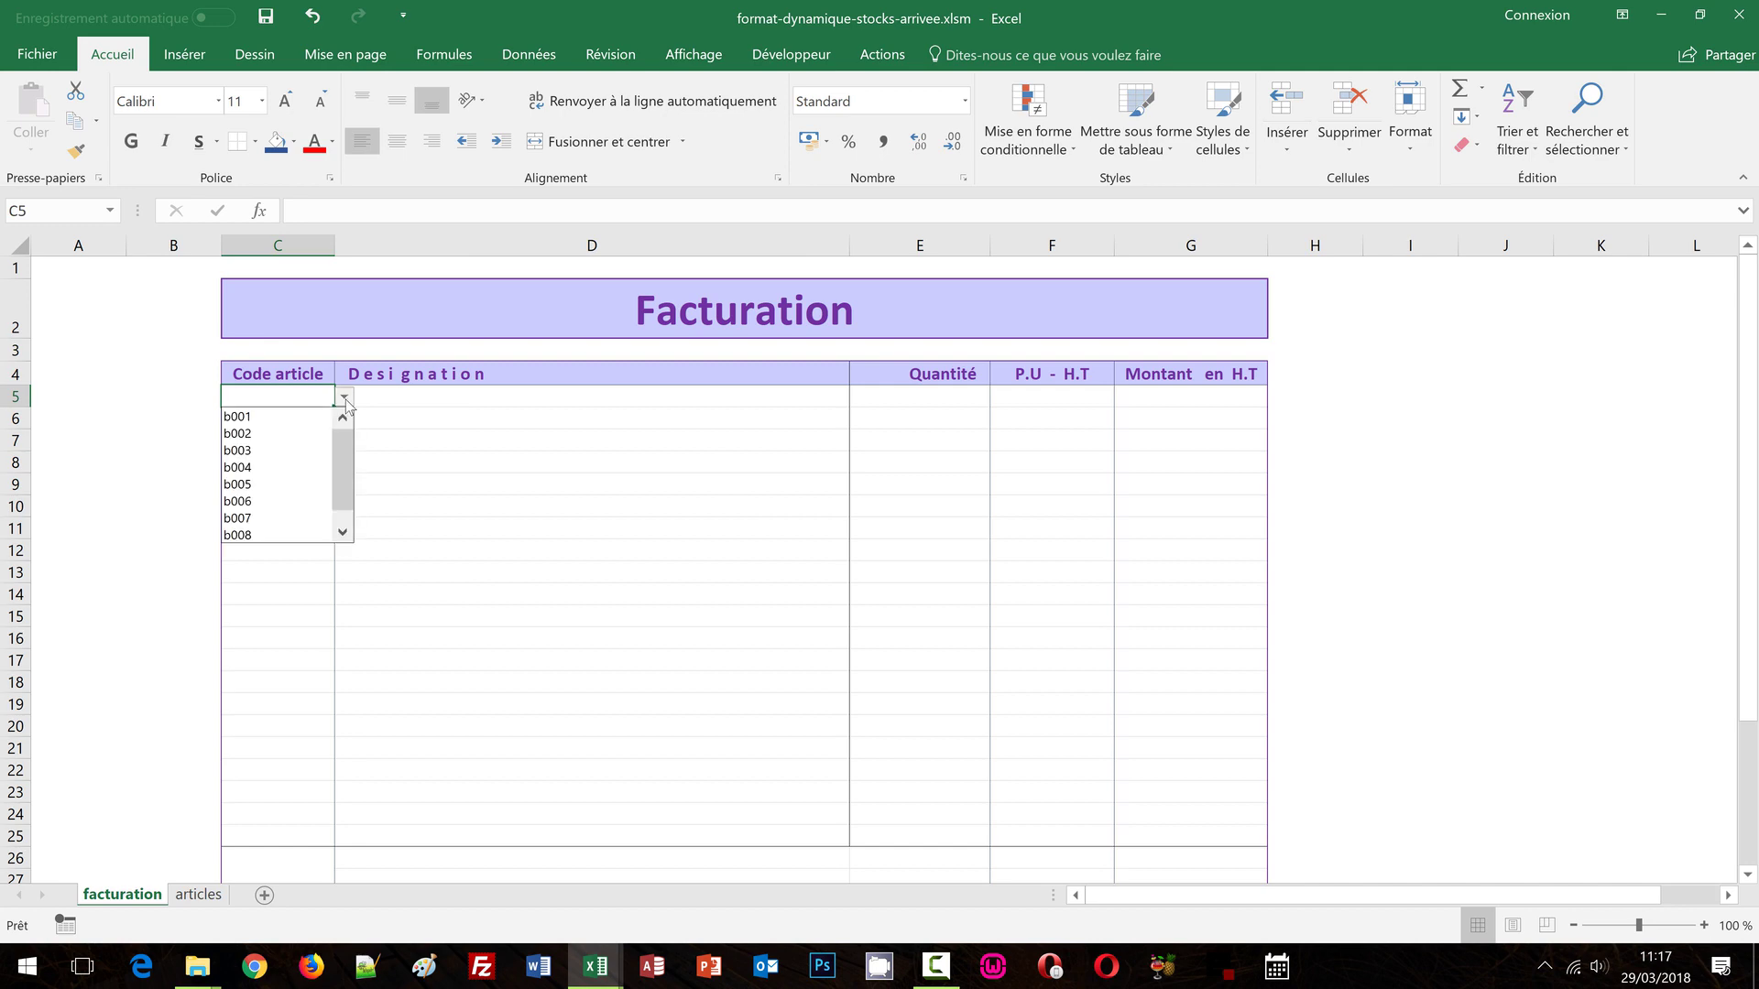
pyautogui.click(269, 467)
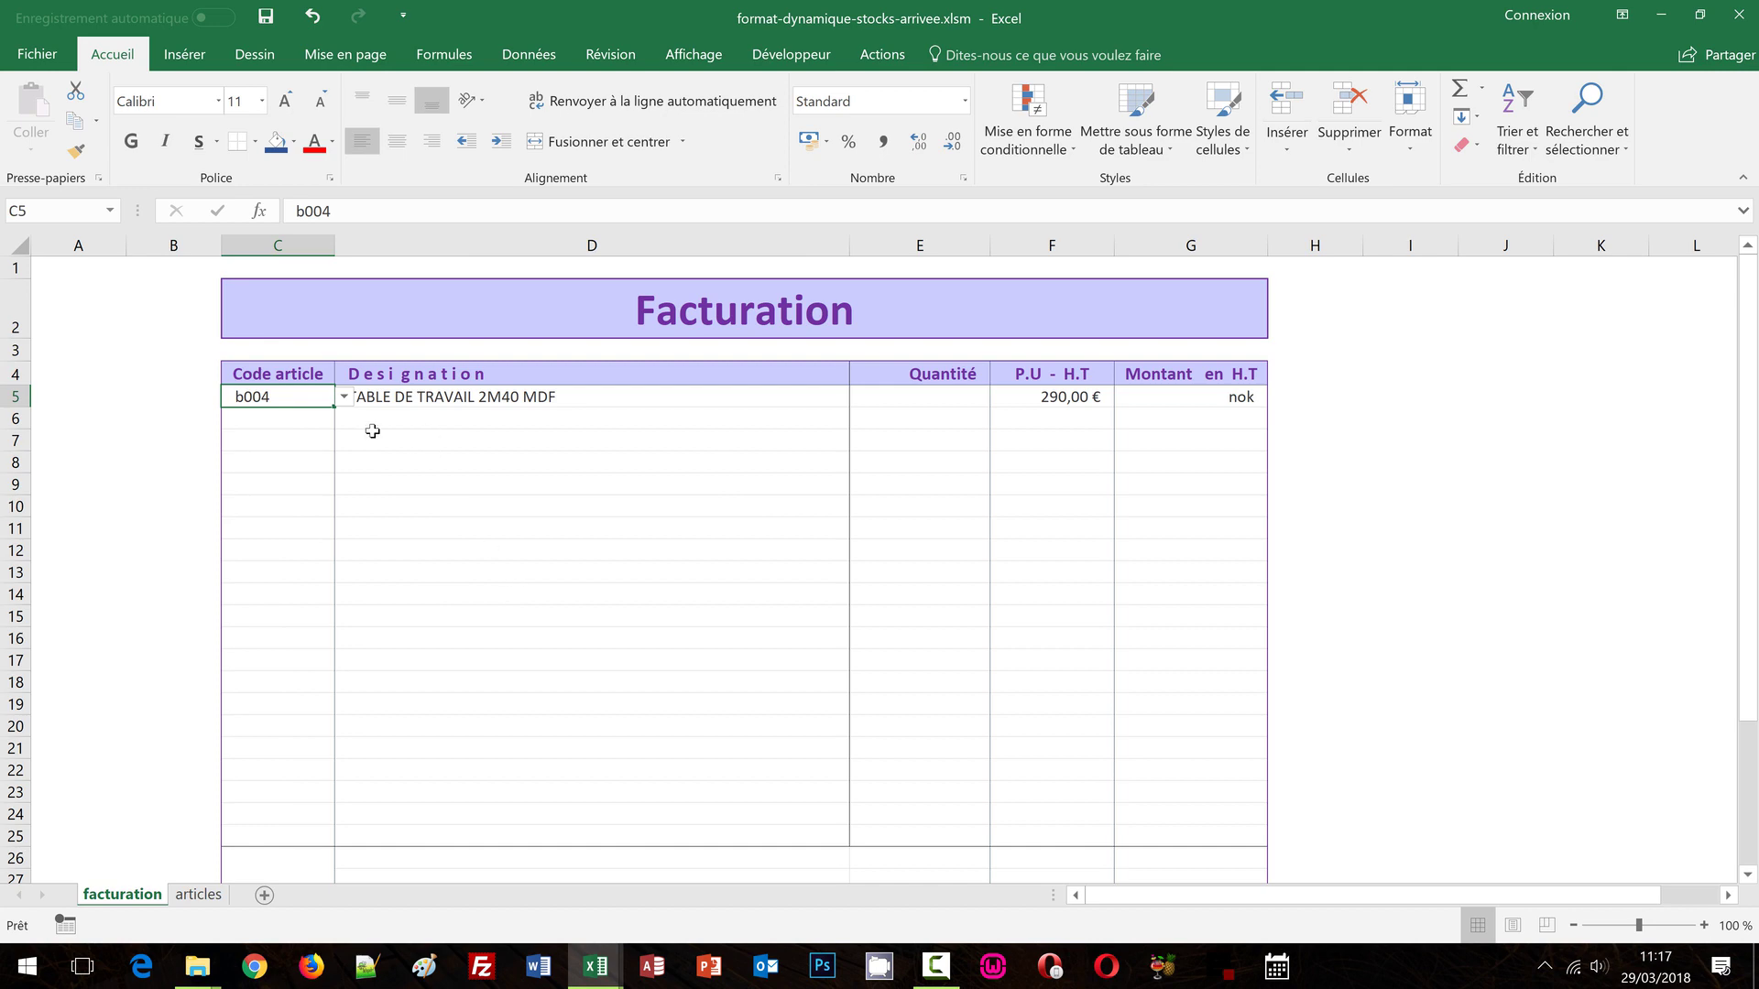
pyautogui.click(470, 395)
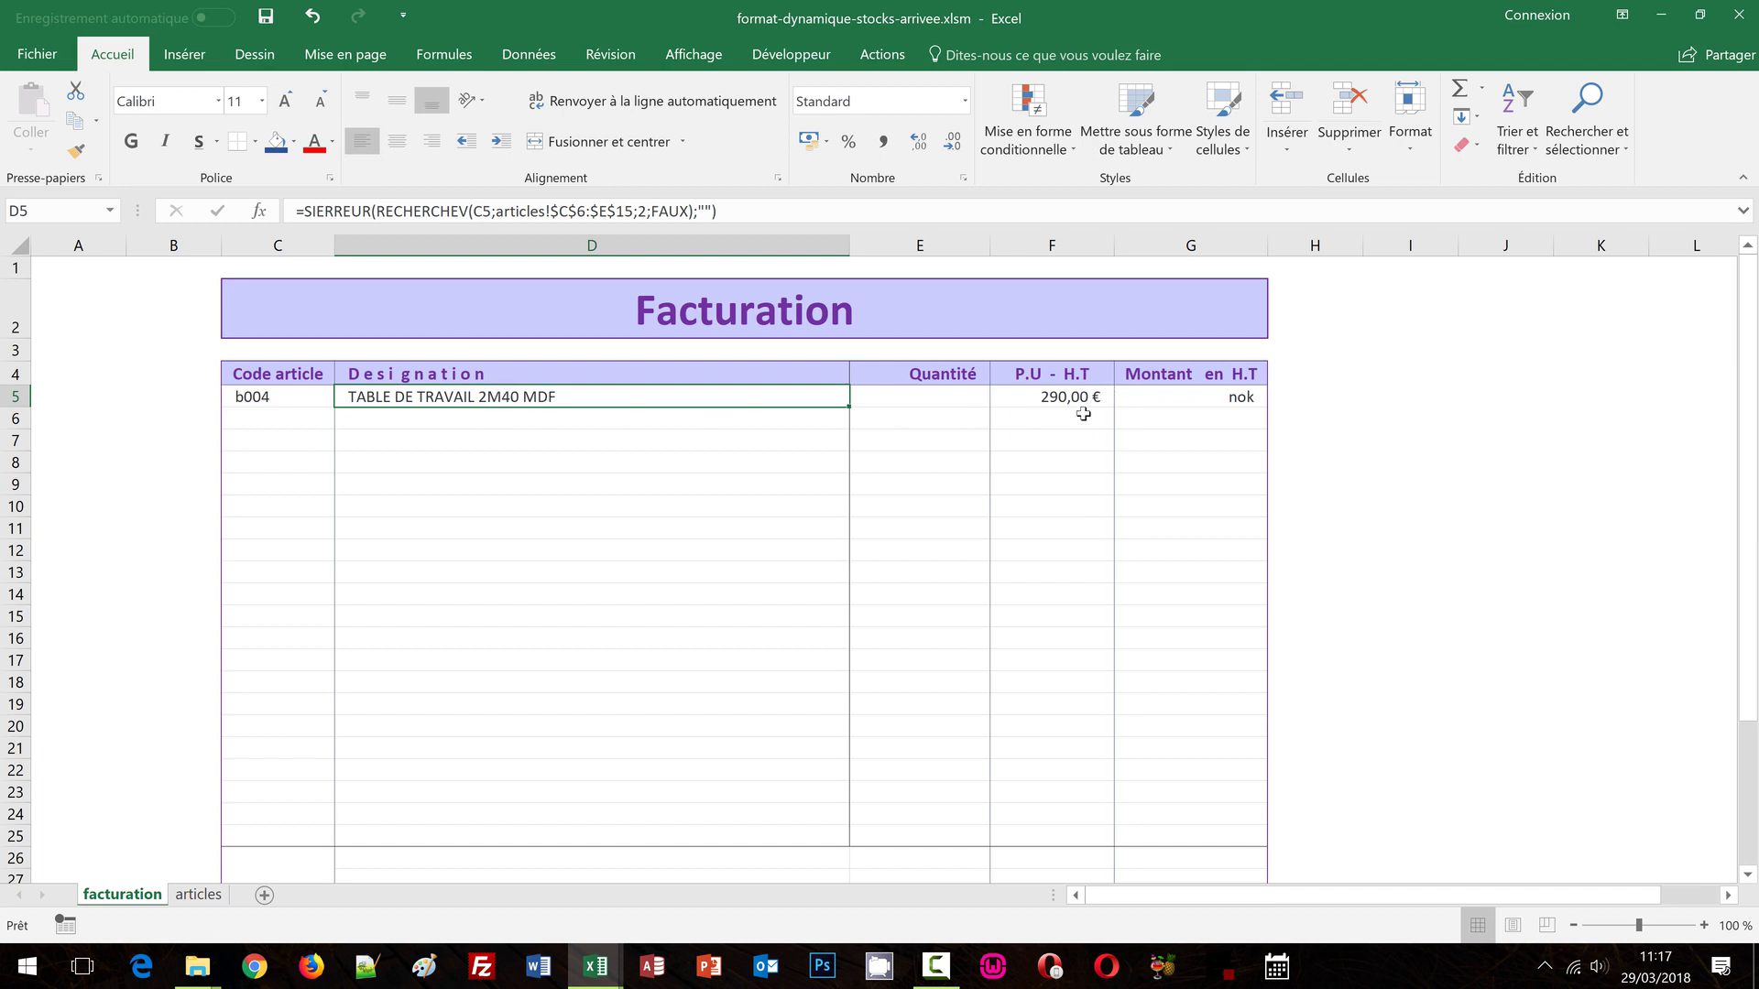
pyautogui.click(943, 399)
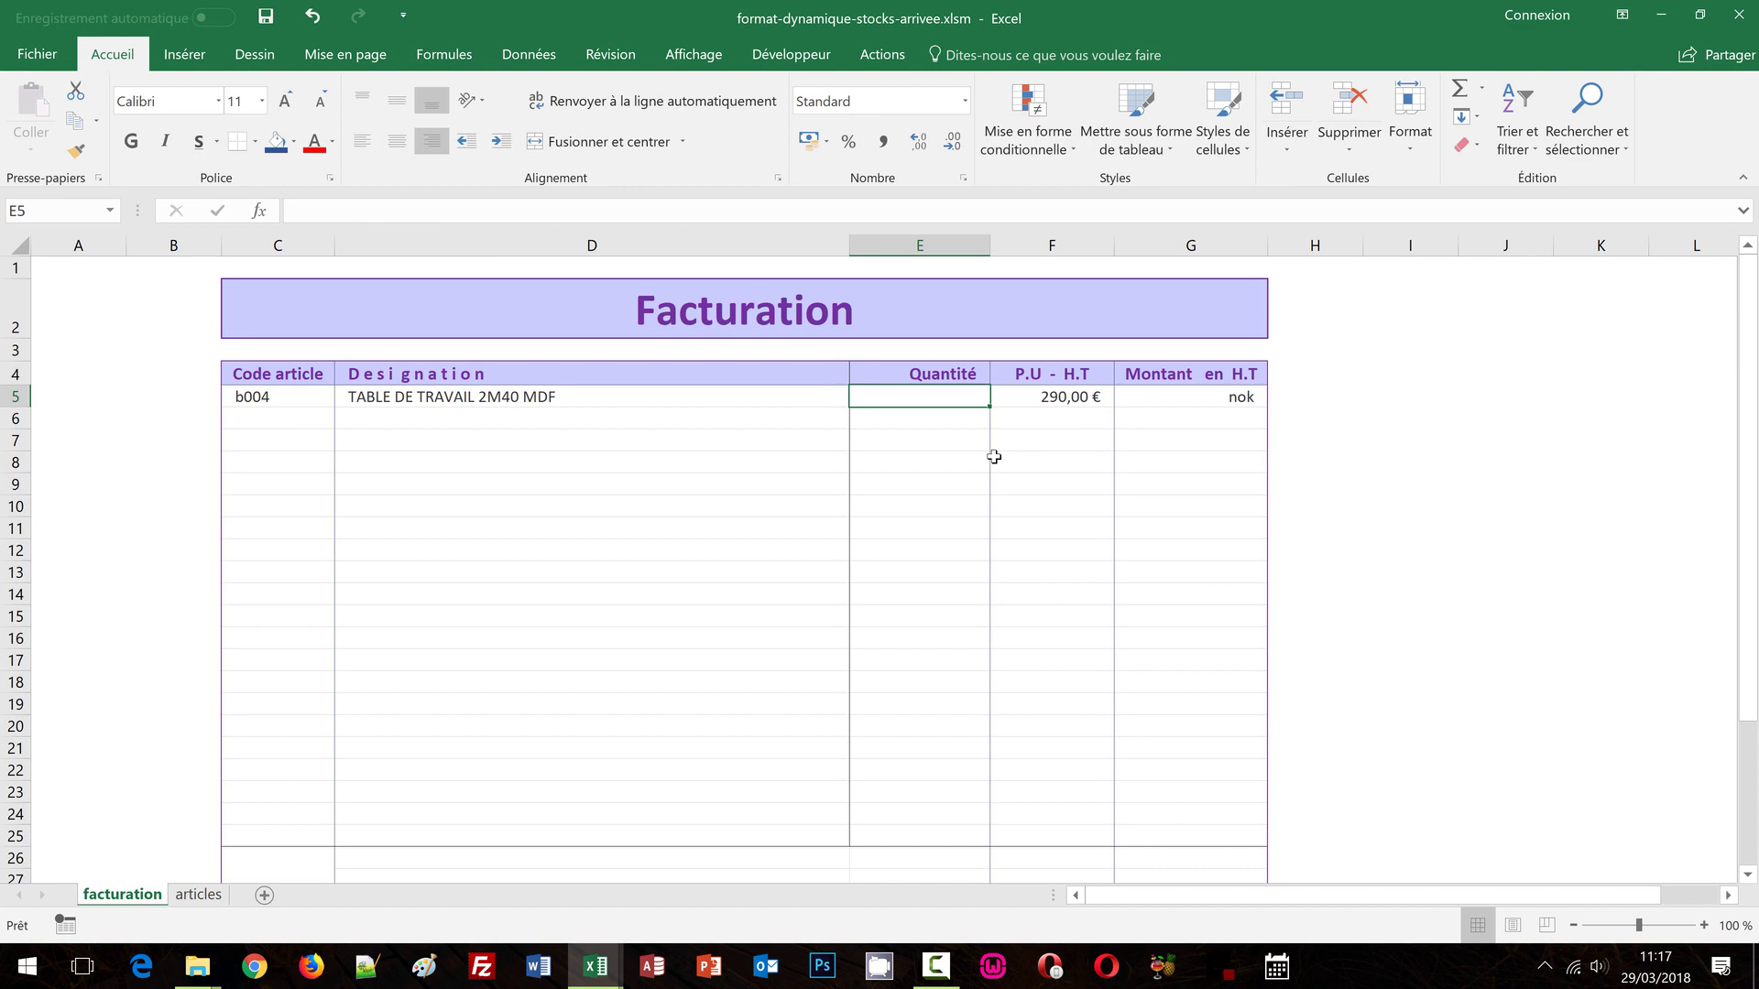
pyautogui.write('2')
pyautogui.press('Return')
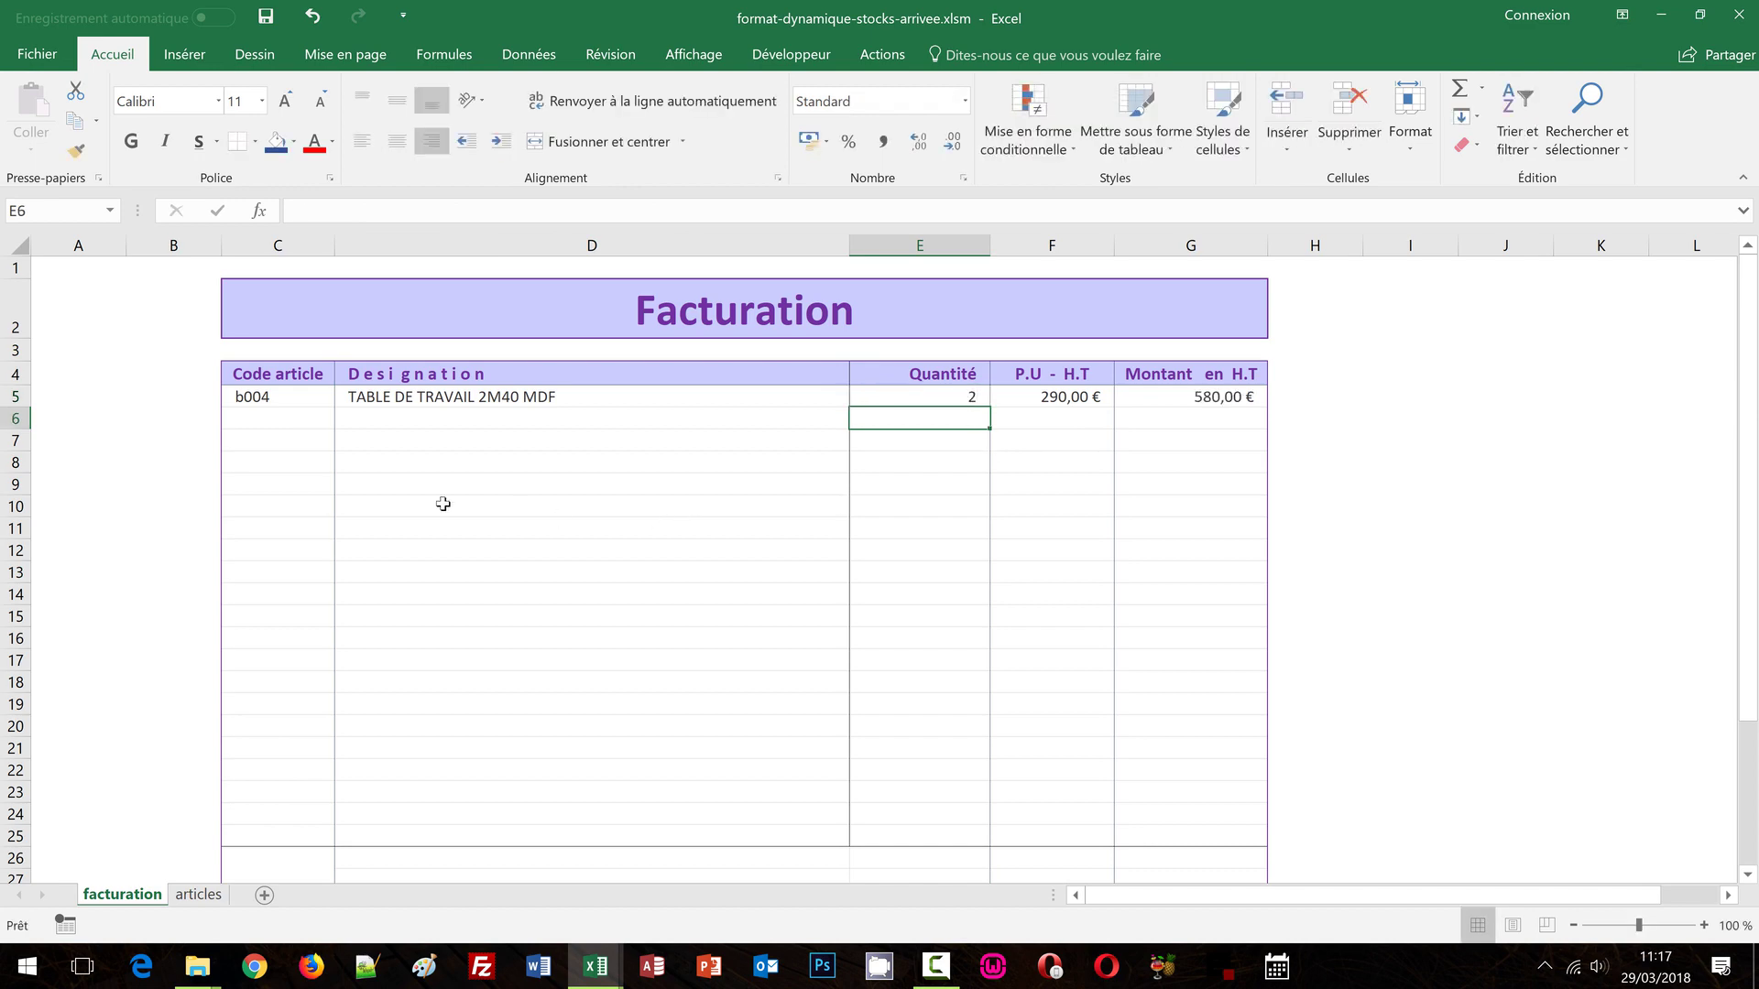
# Step: Fill the second line with b007 CHAISE ROUL, quantity 3
pyautogui.click(244, 422)
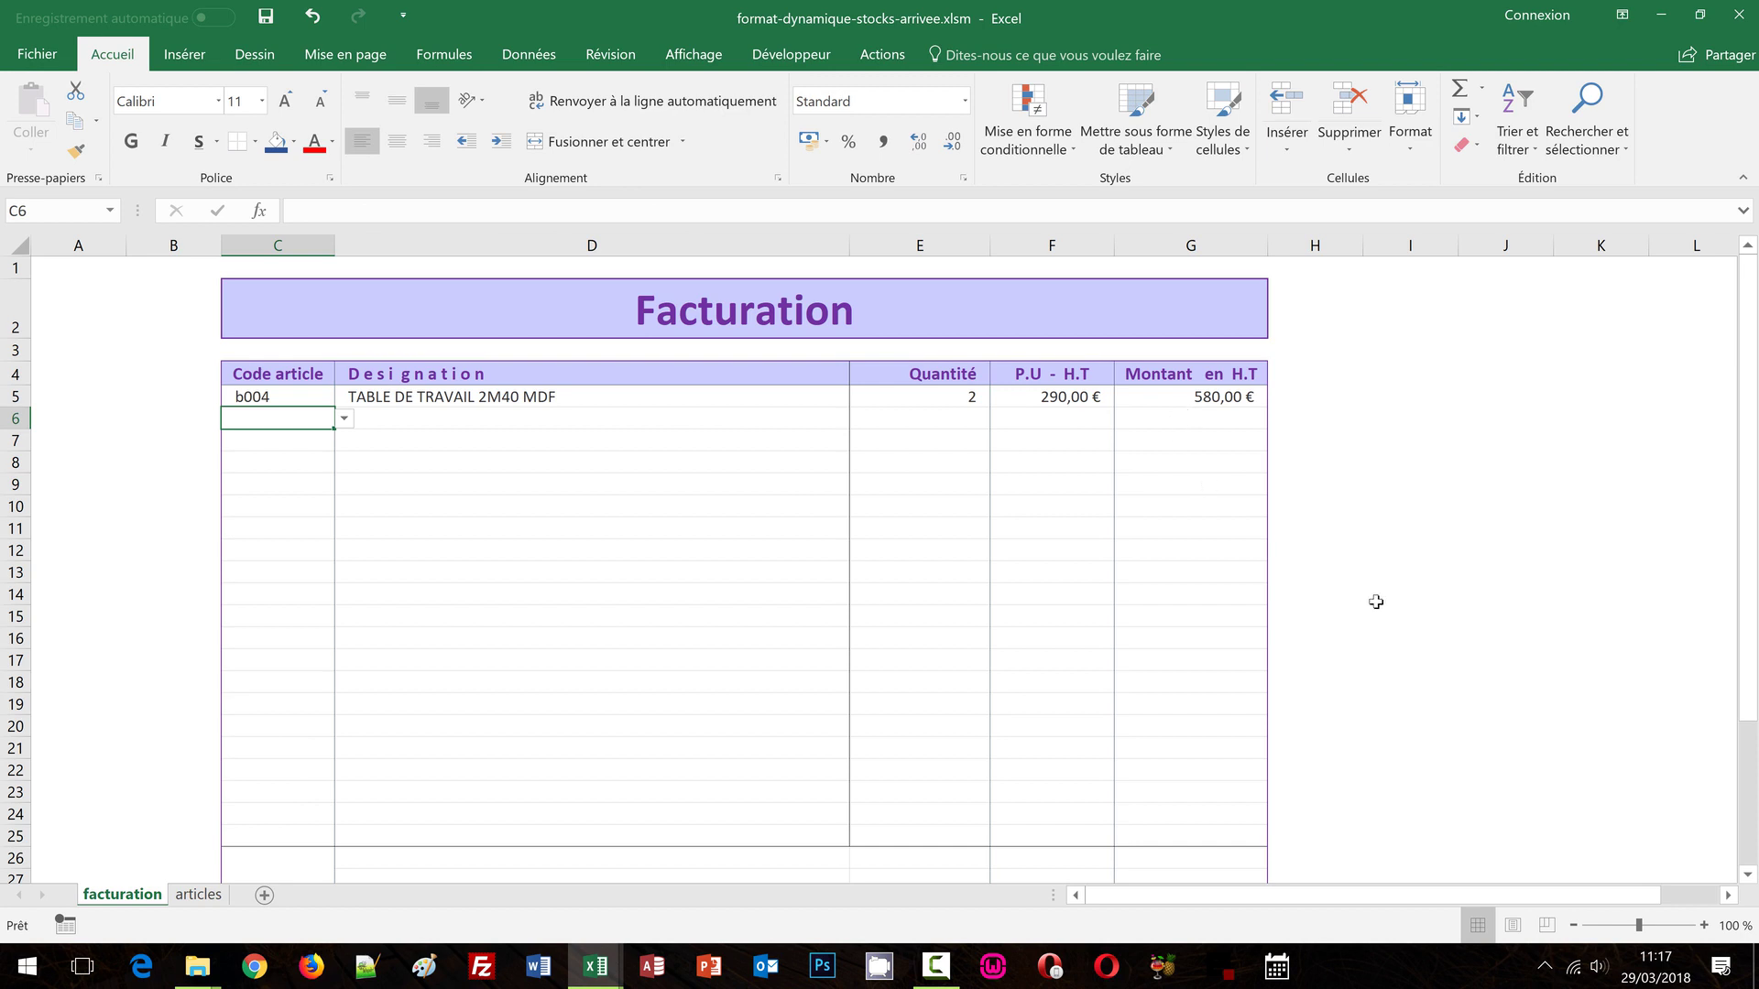
pyautogui.click(348, 421)
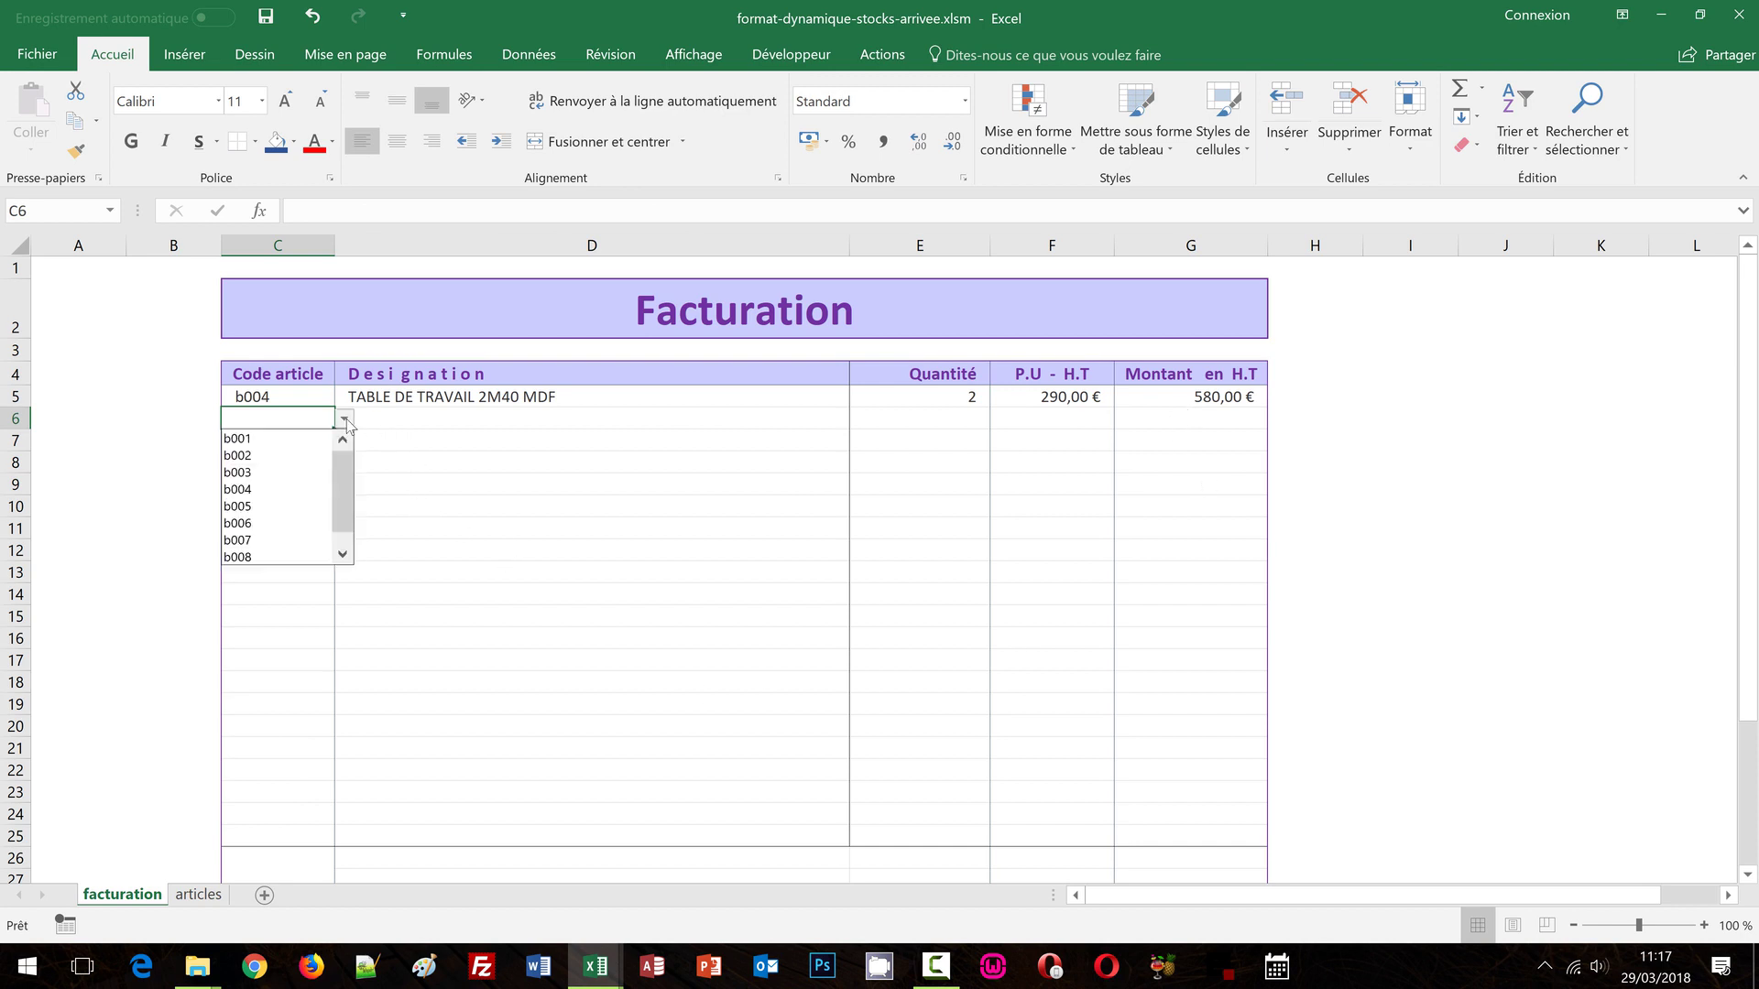
pyautogui.click(240, 542)
pyautogui.click(940, 419)
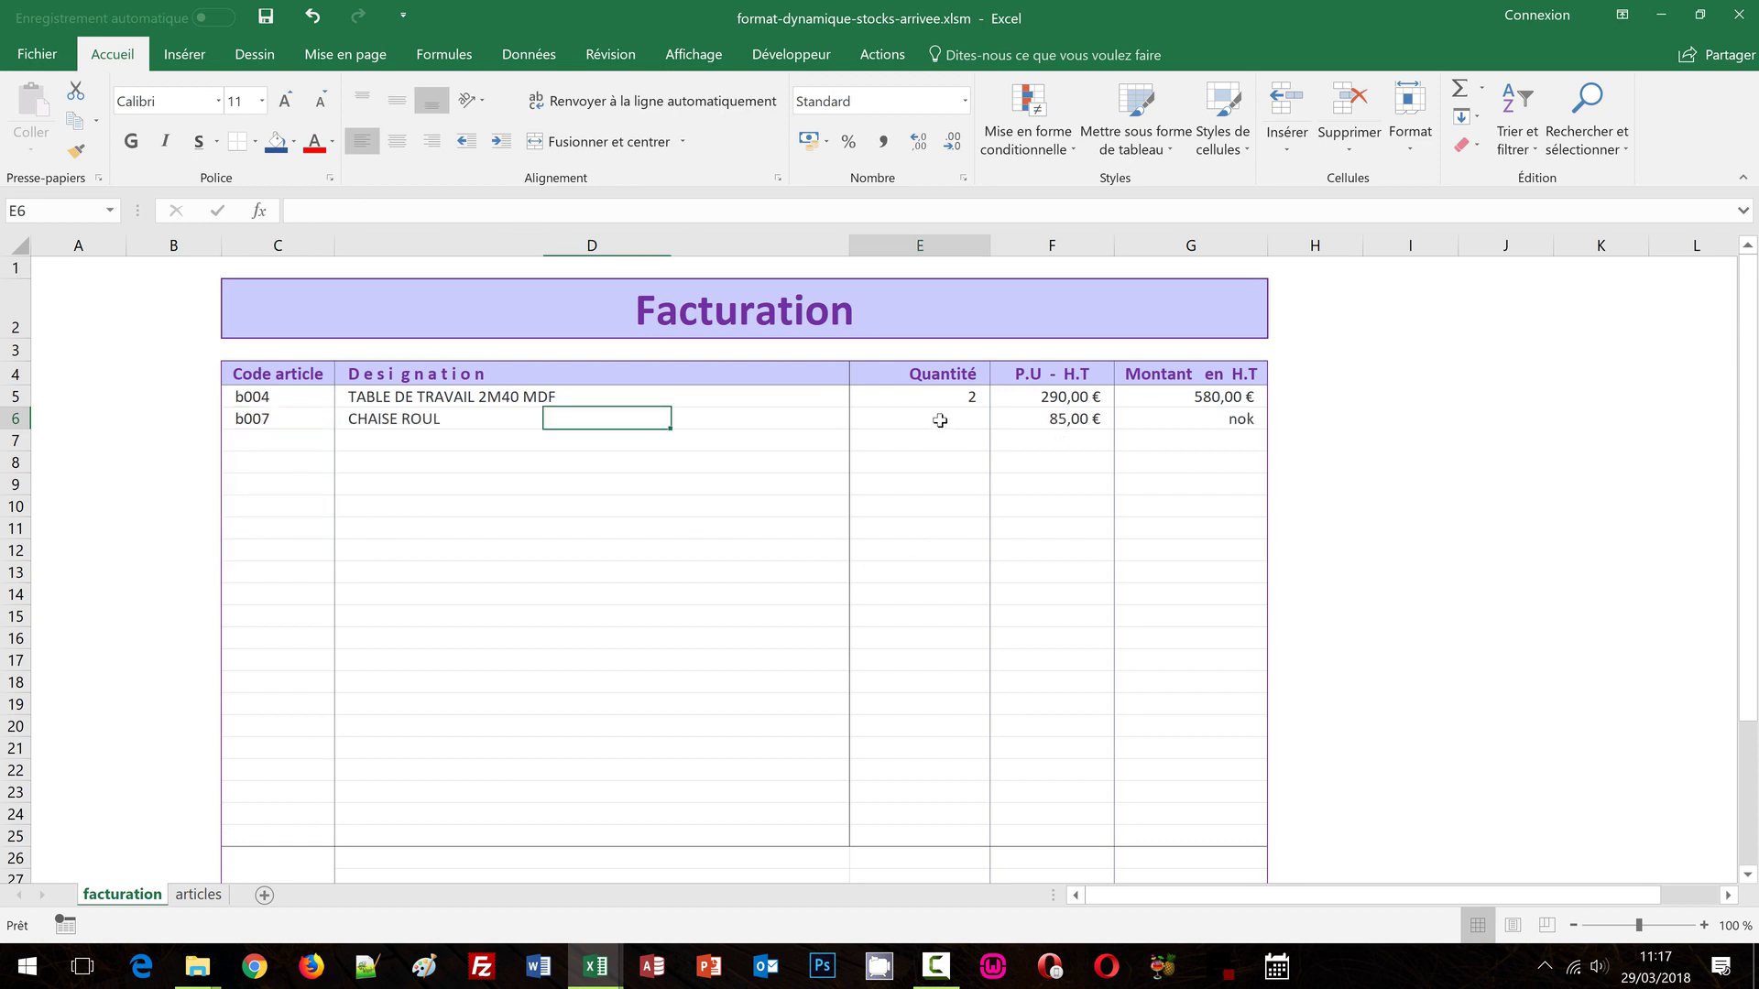
pyautogui.write('3')
pyautogui.press('Return')
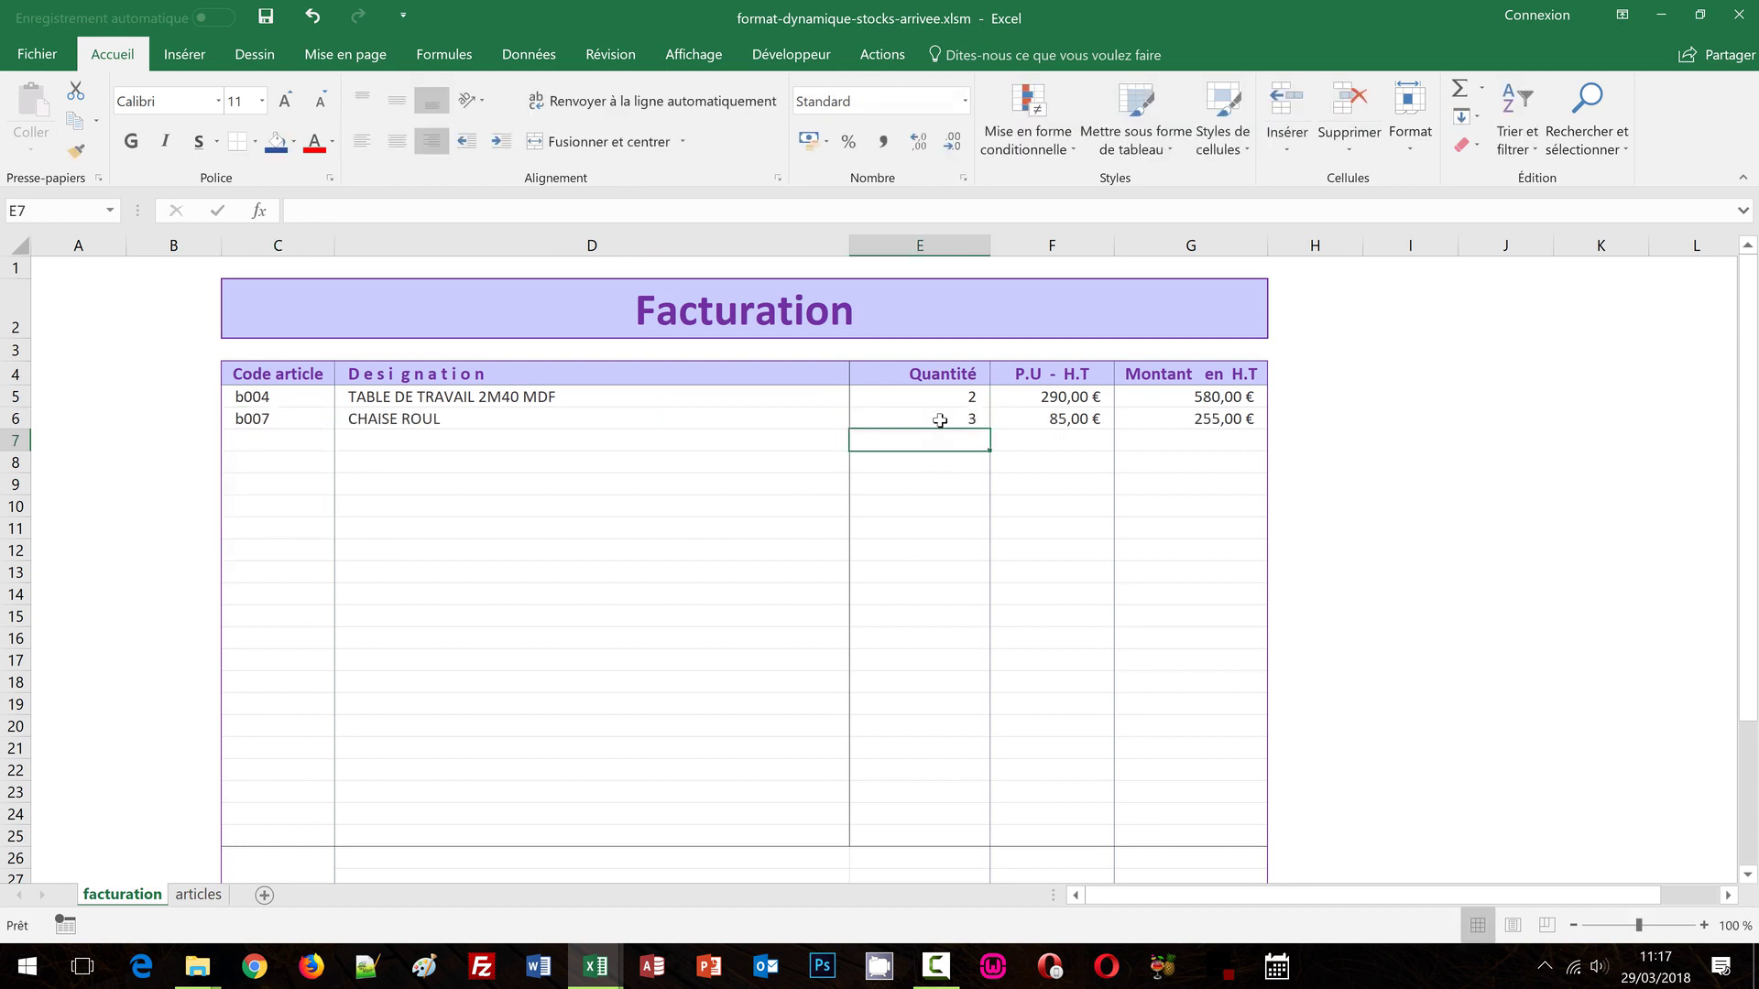
pyautogui.scroll(-2, 1351, 635)
pyautogui.scroll(-2, 1350, 635)
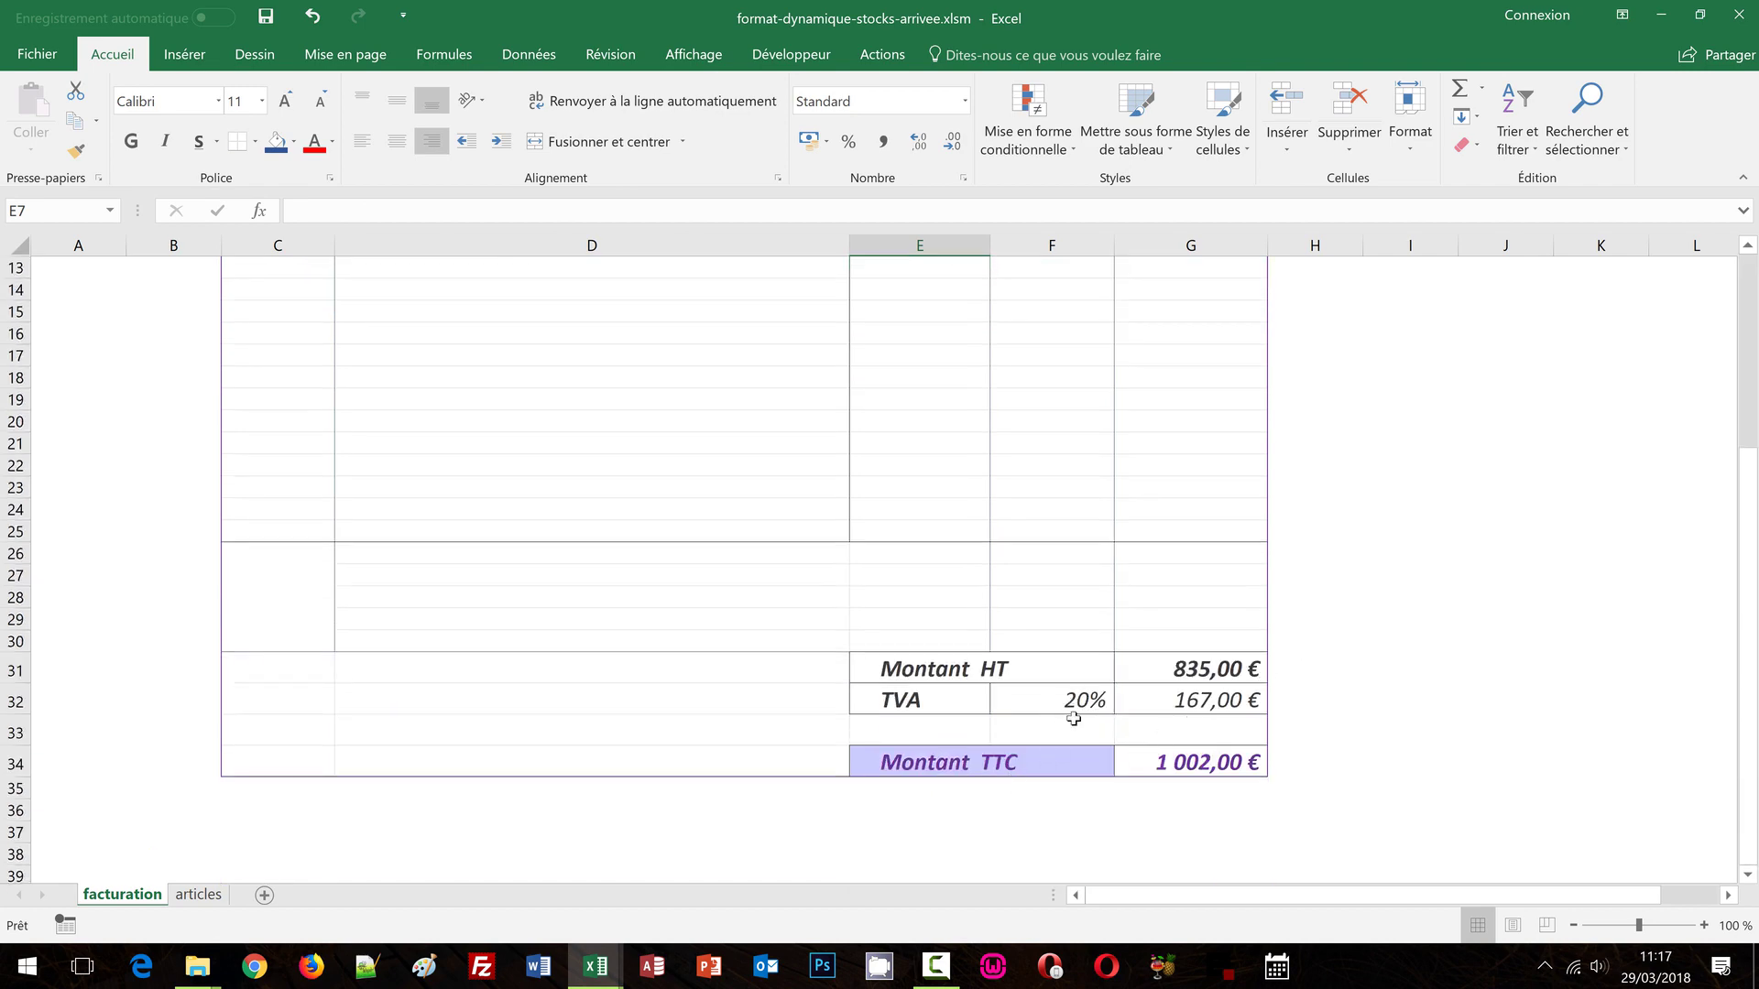
pyautogui.scroll(4, 1317, 706)
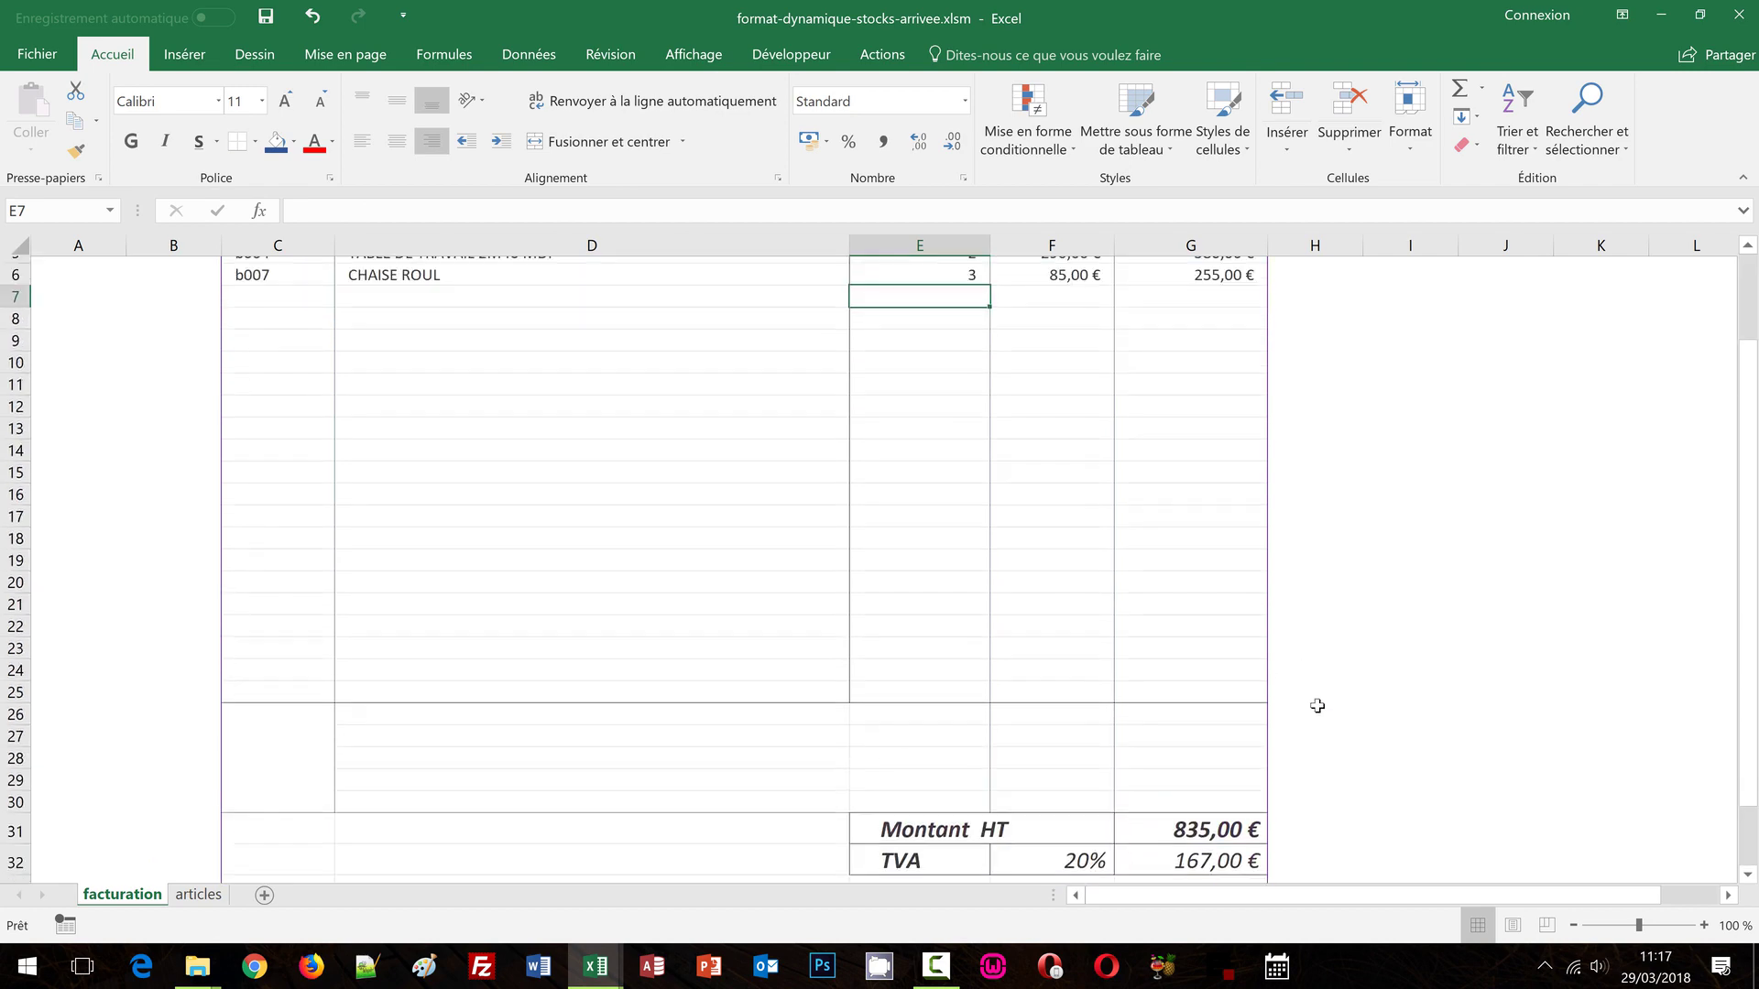
pyautogui.scroll(1, 513, 669)
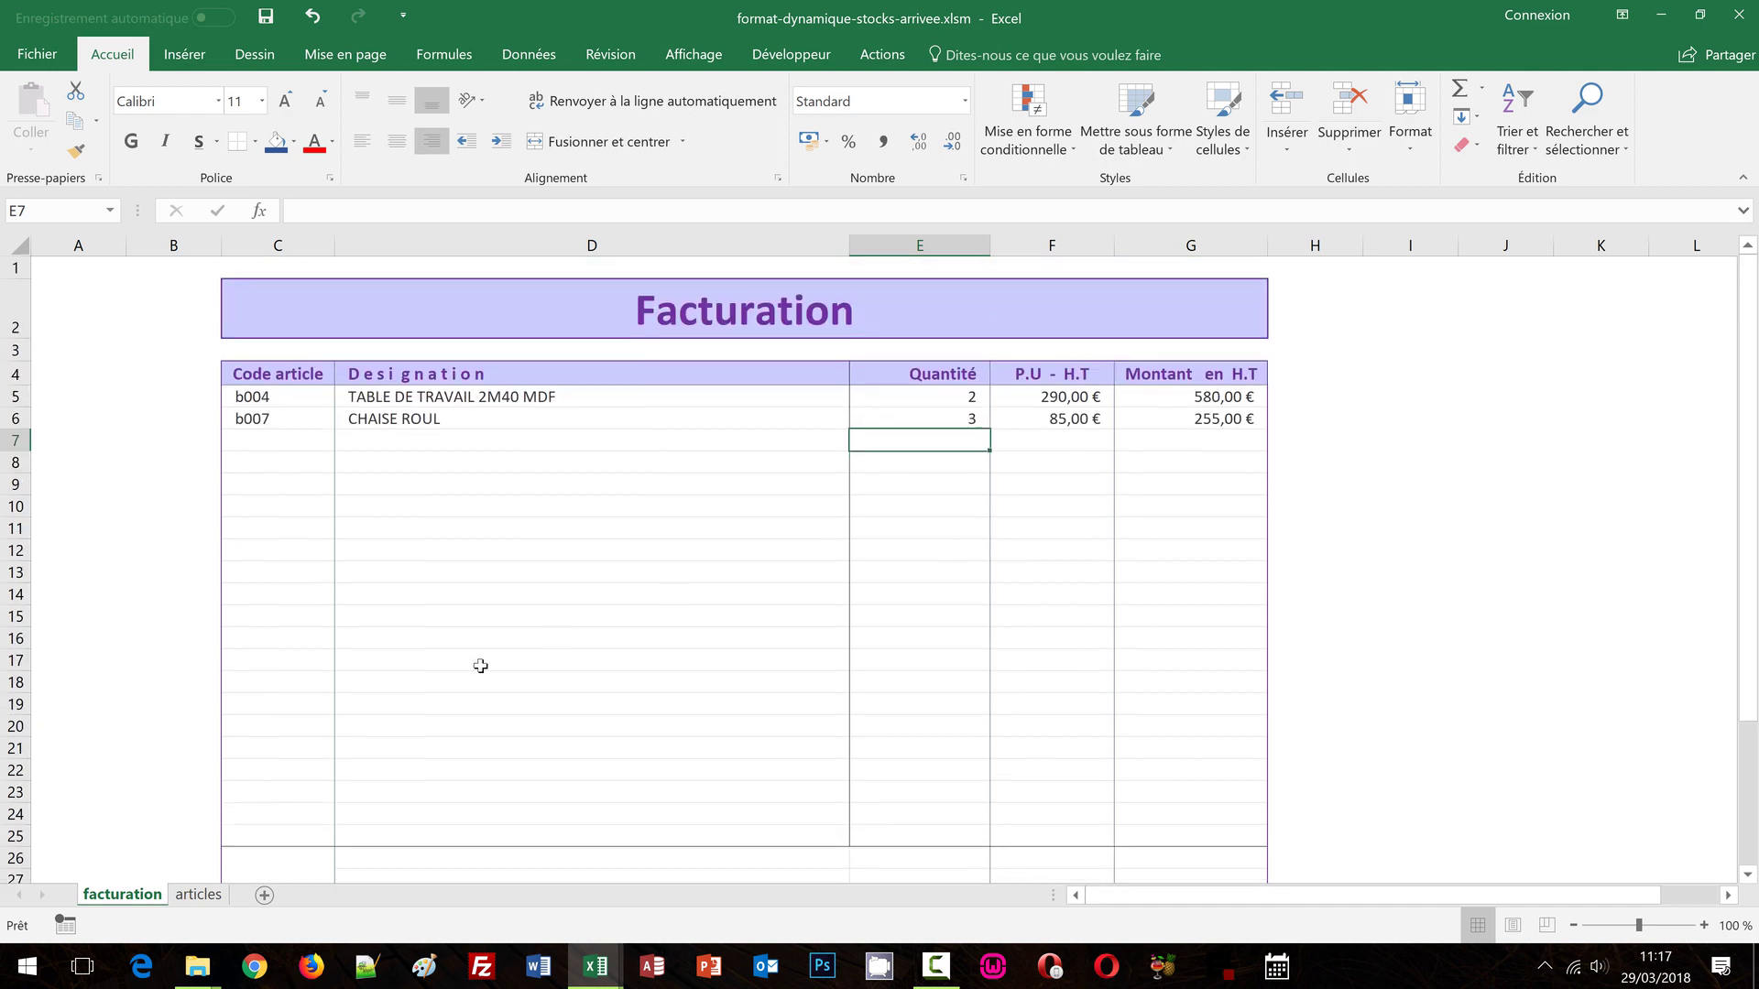
pyautogui.click(194, 900)
pyautogui.click(871, 783)
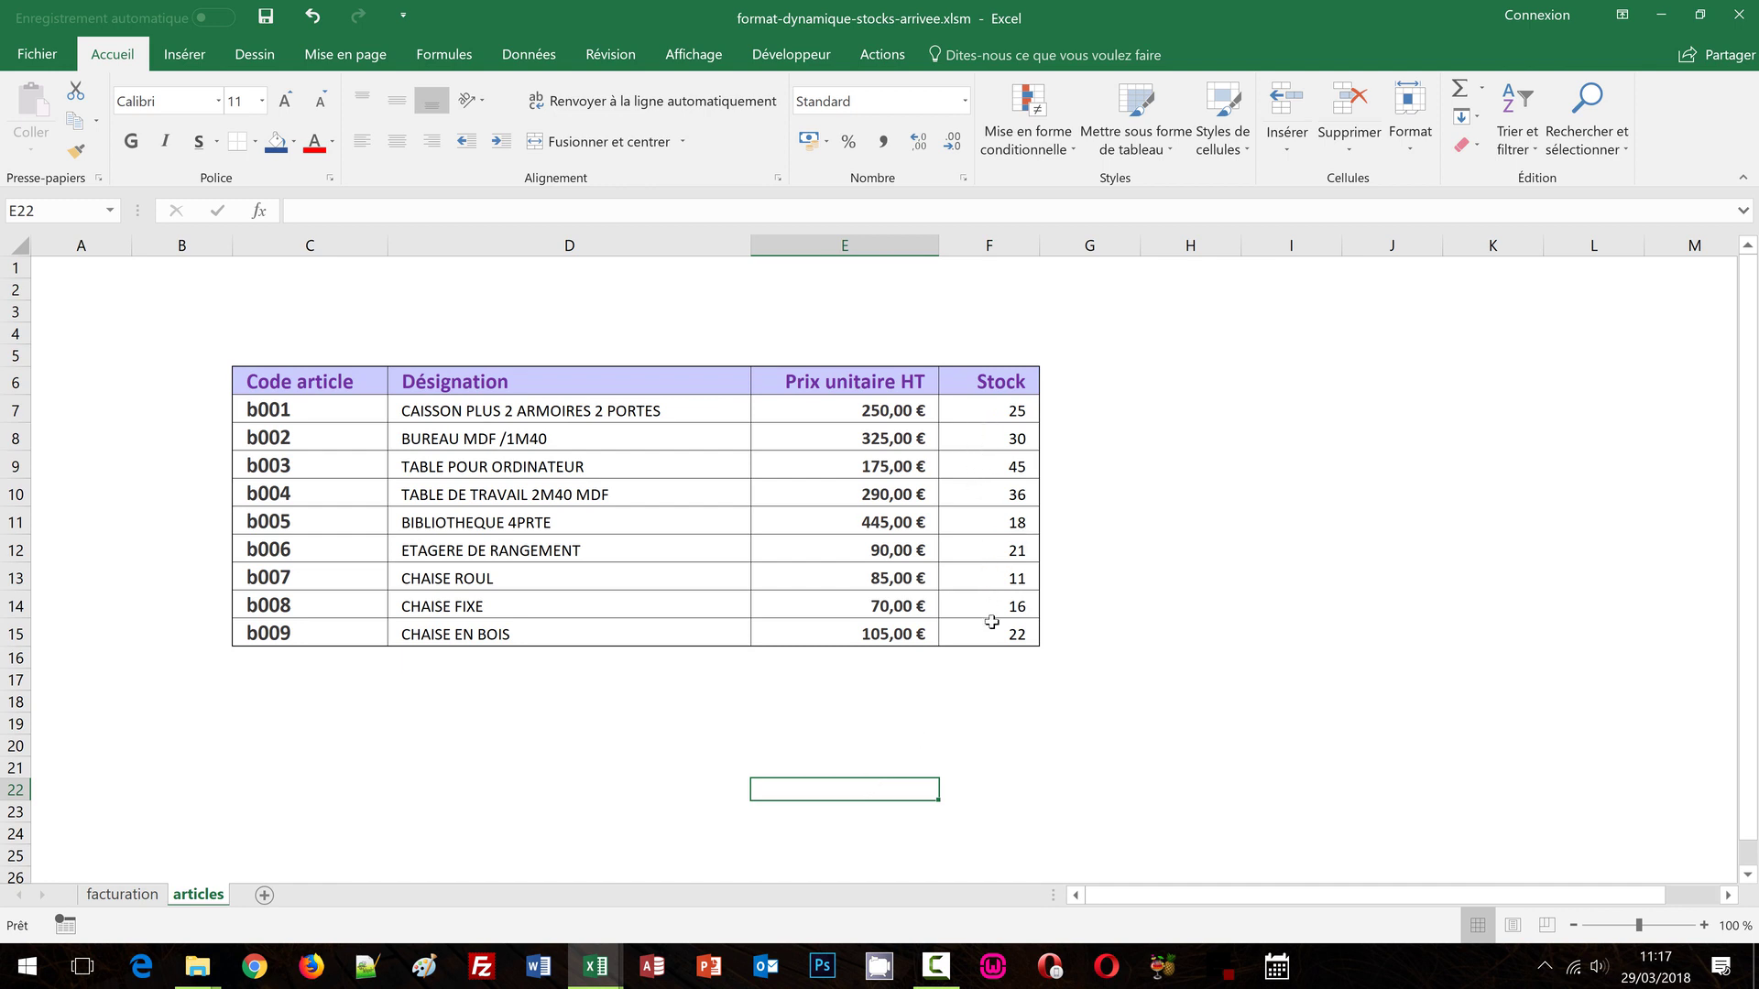
pyautogui.click(106, 904)
pyautogui.click(541, 401)
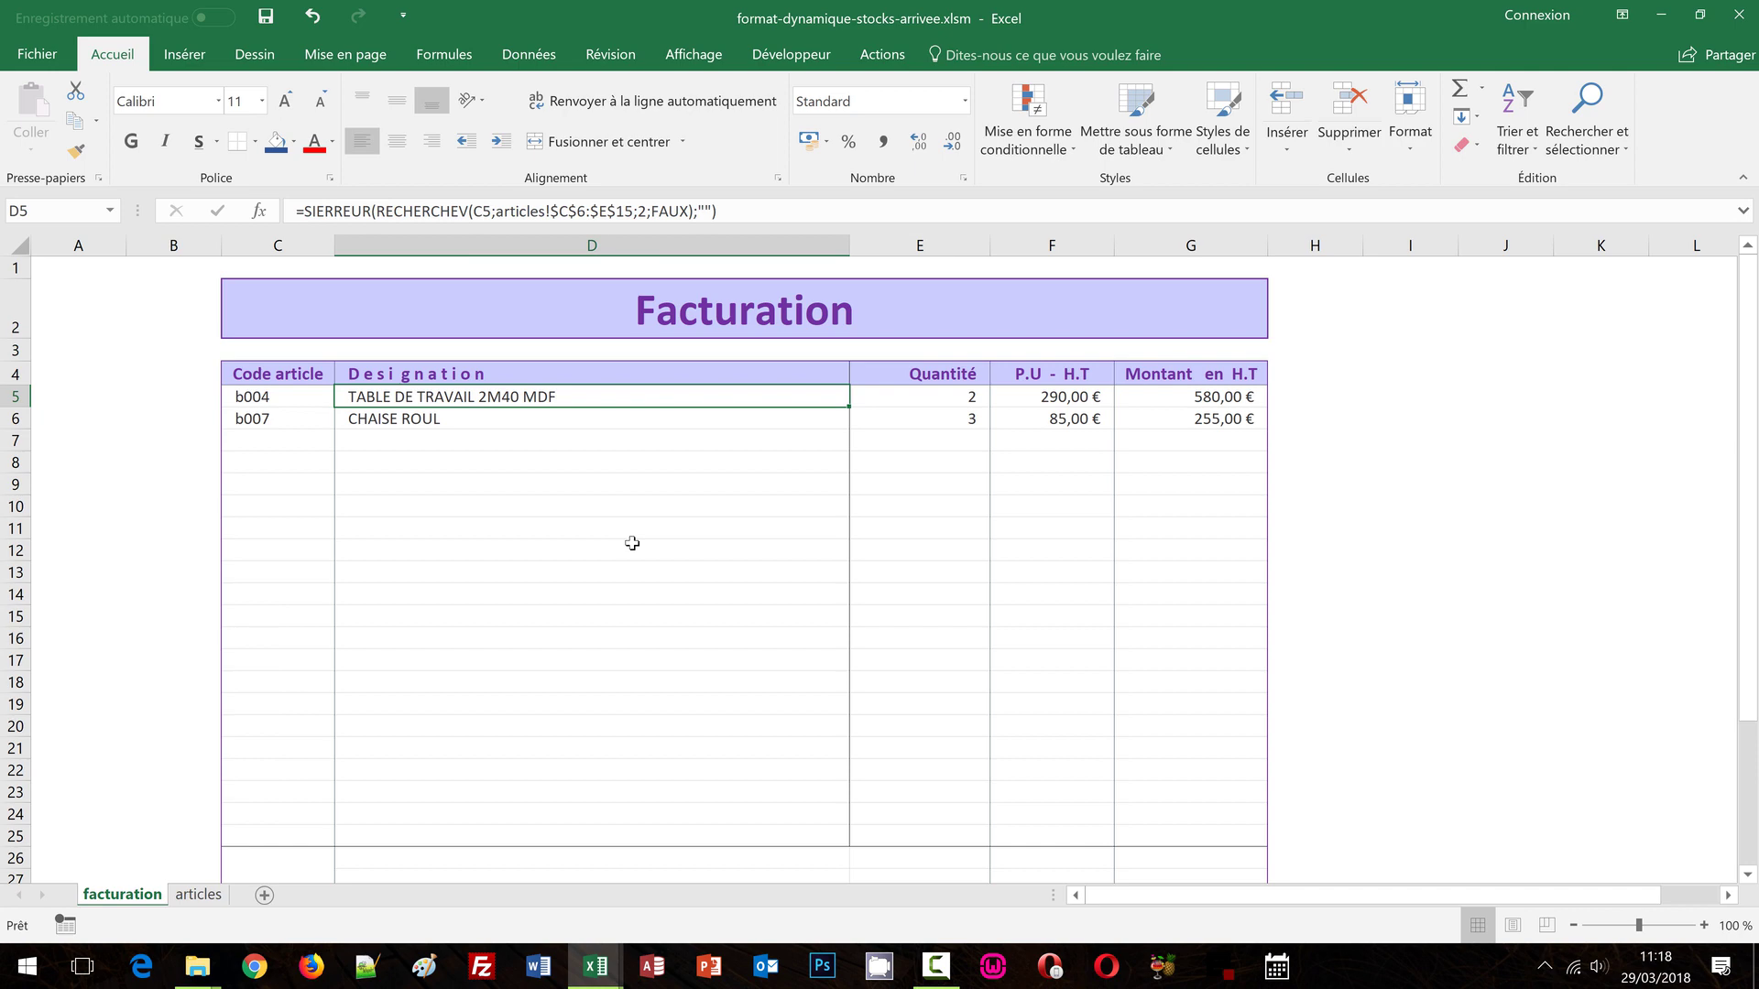
# Step: Raise the CHAISE ROUL quantity in E6 to 125, above its stock
pyautogui.click(945, 424)
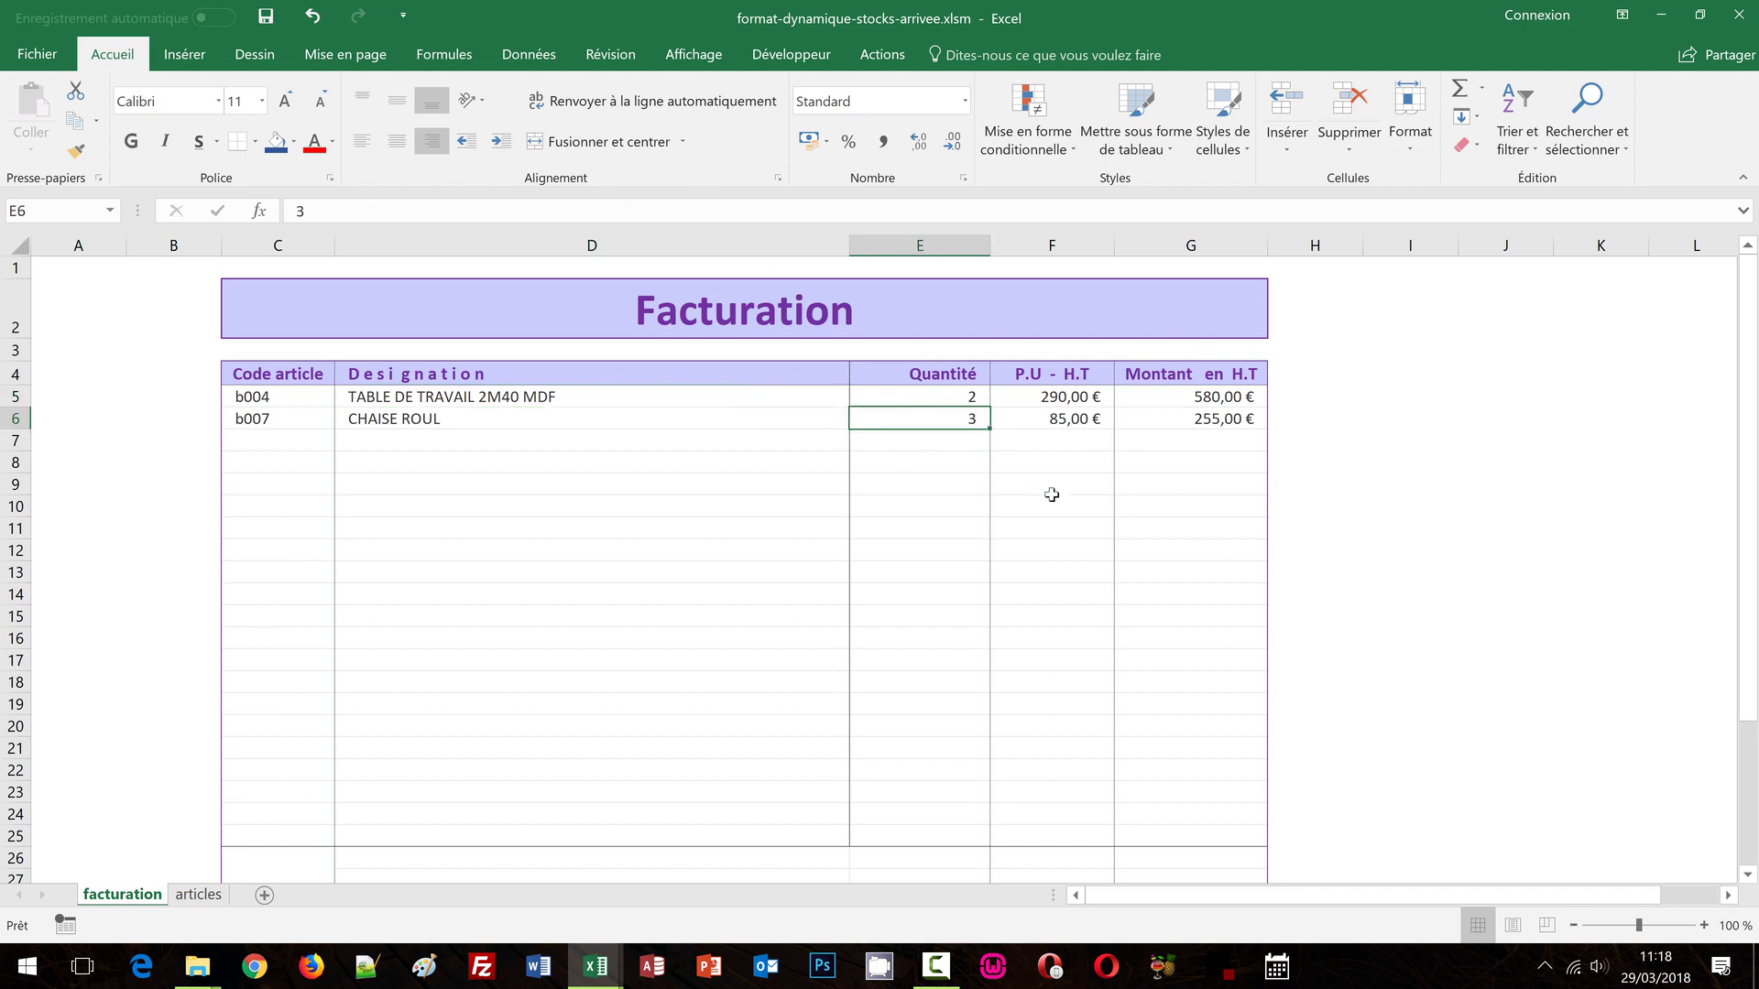
pyautogui.write('1')
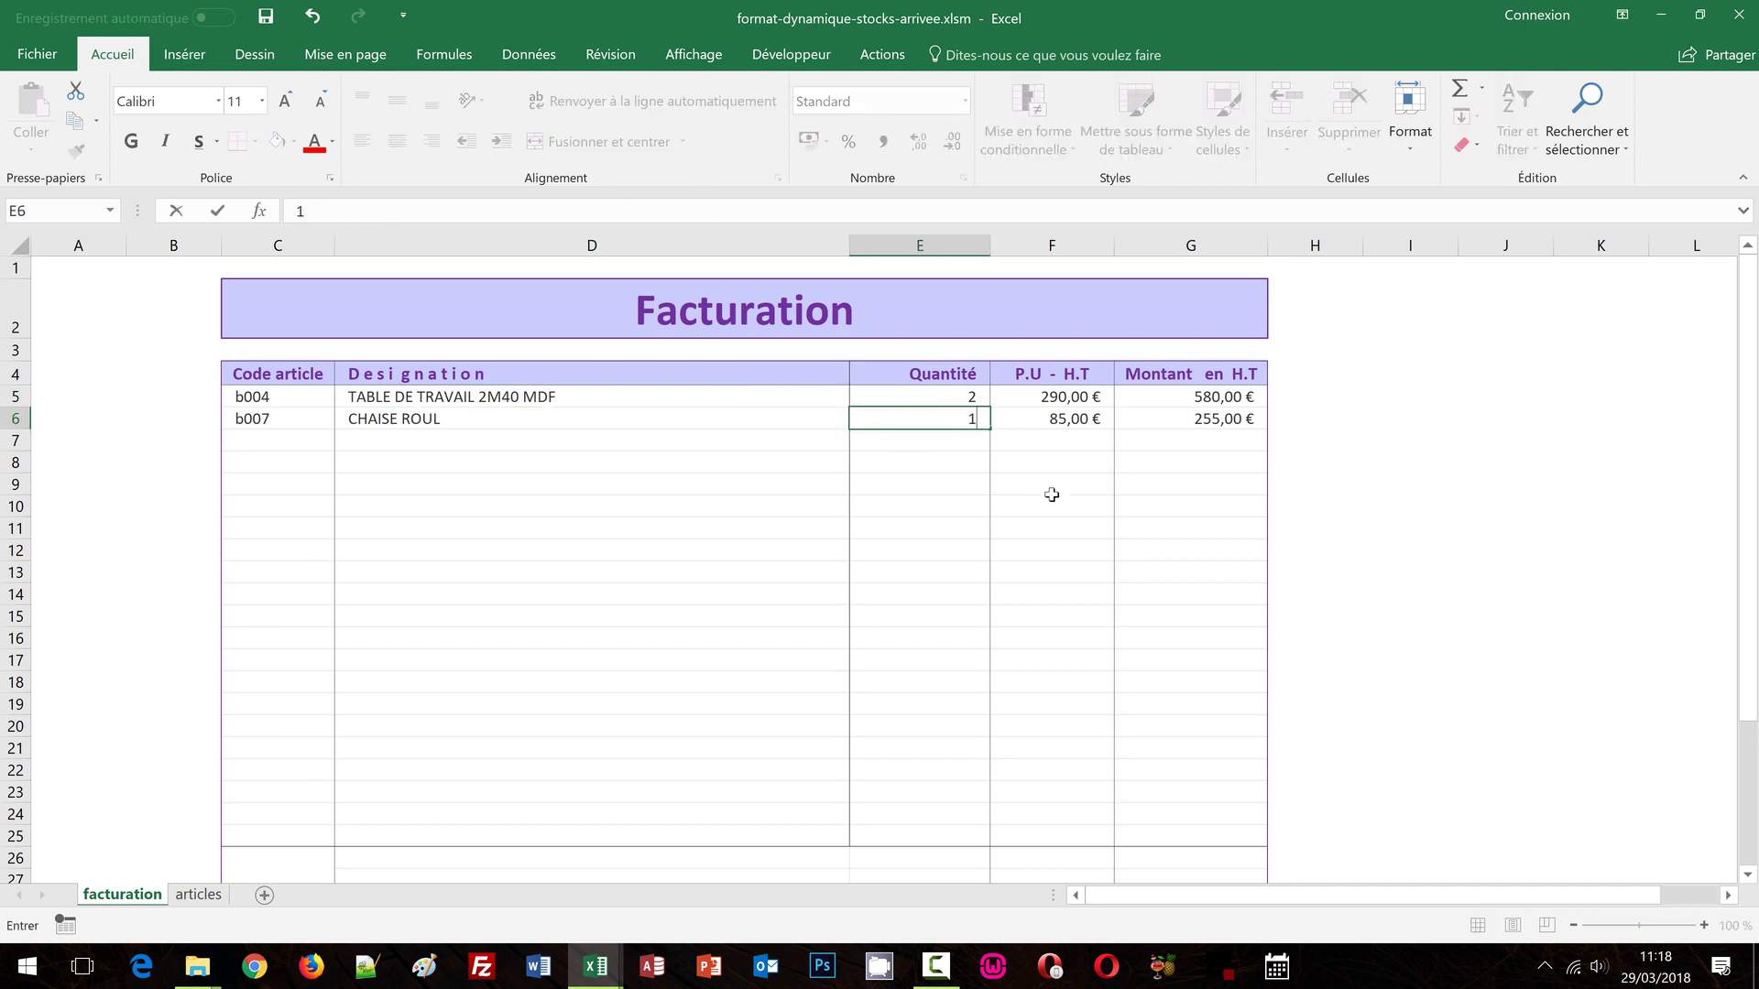
pyautogui.write('25')
pyautogui.press('Return')
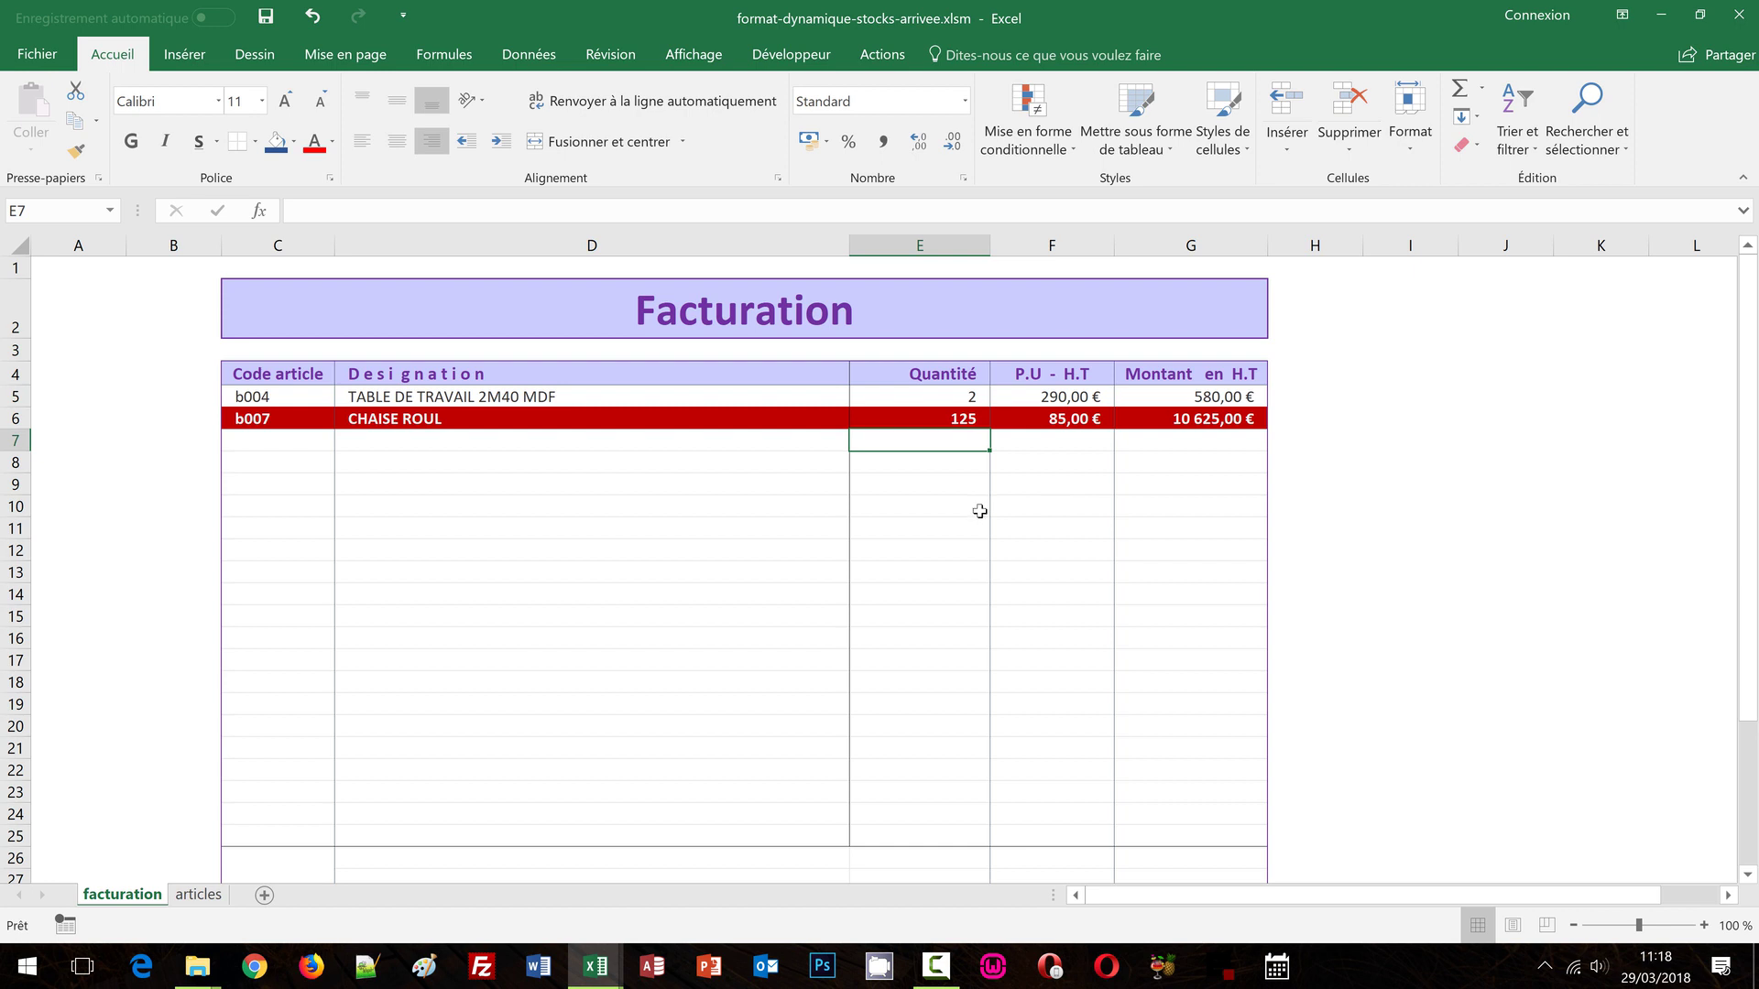
pyautogui.moveTo(596, 967)
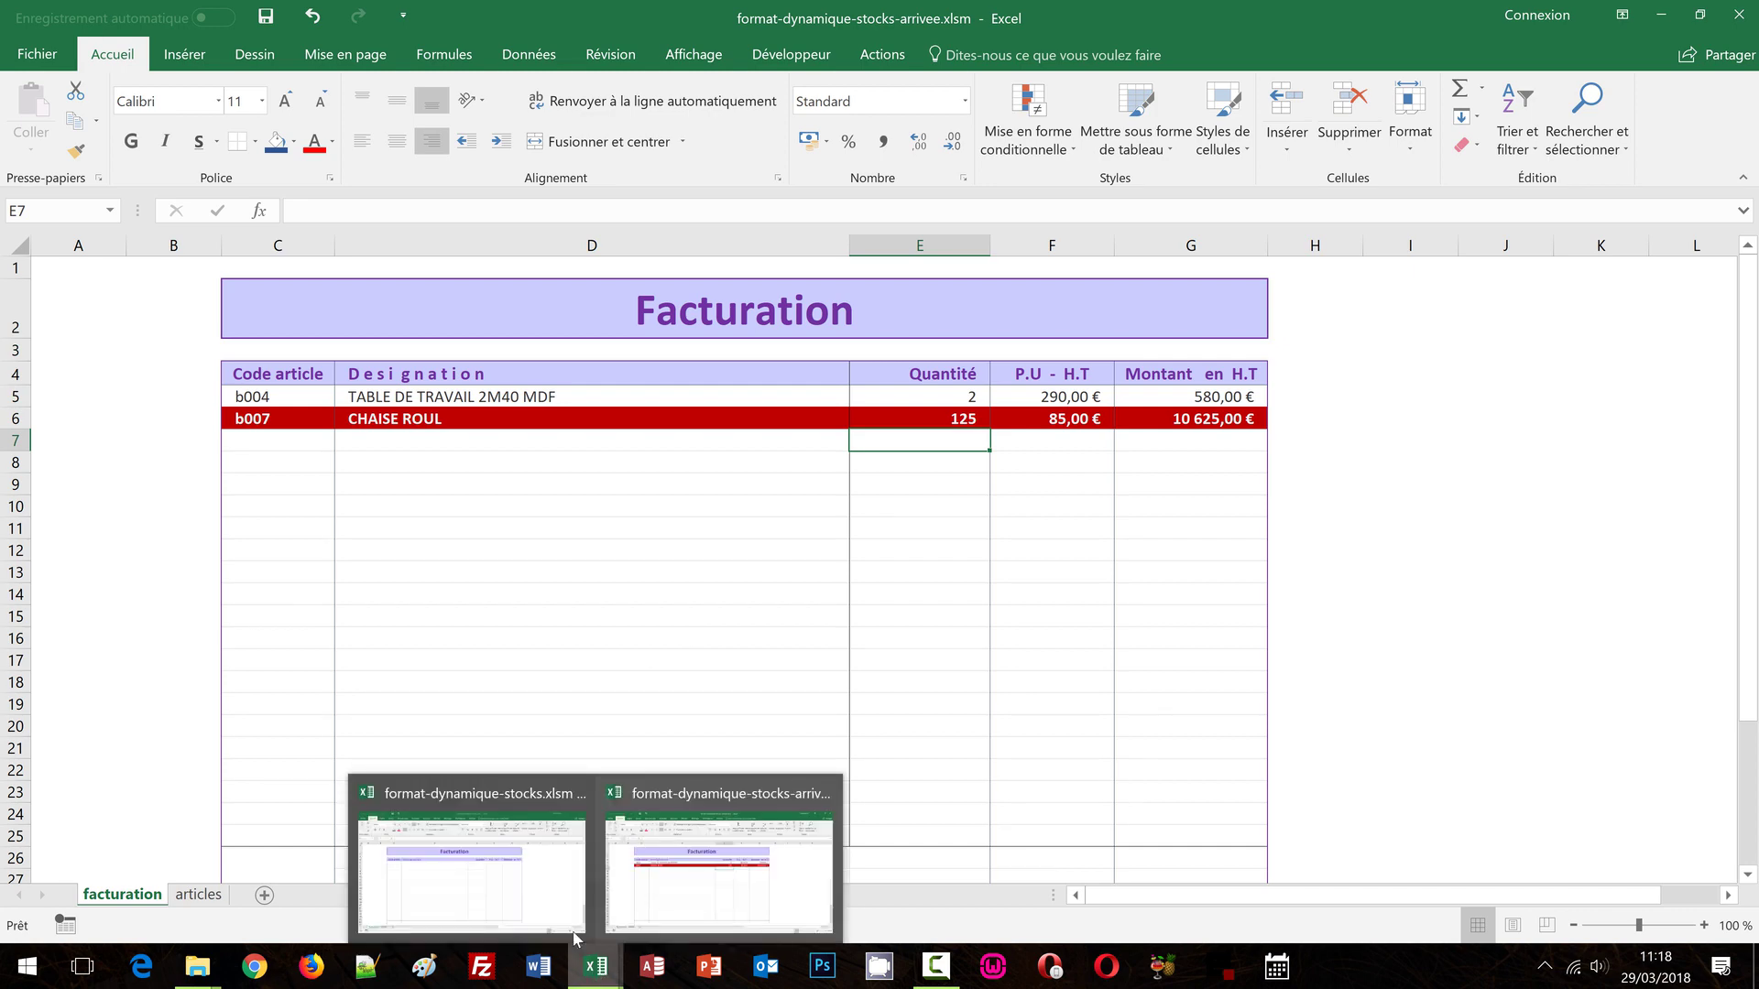
# Step: In format-dynamique-stocks.xlsm, choose b004 TABLE DE TRAVAIL 2M40 MDF as the first article code
pyautogui.click(547, 879)
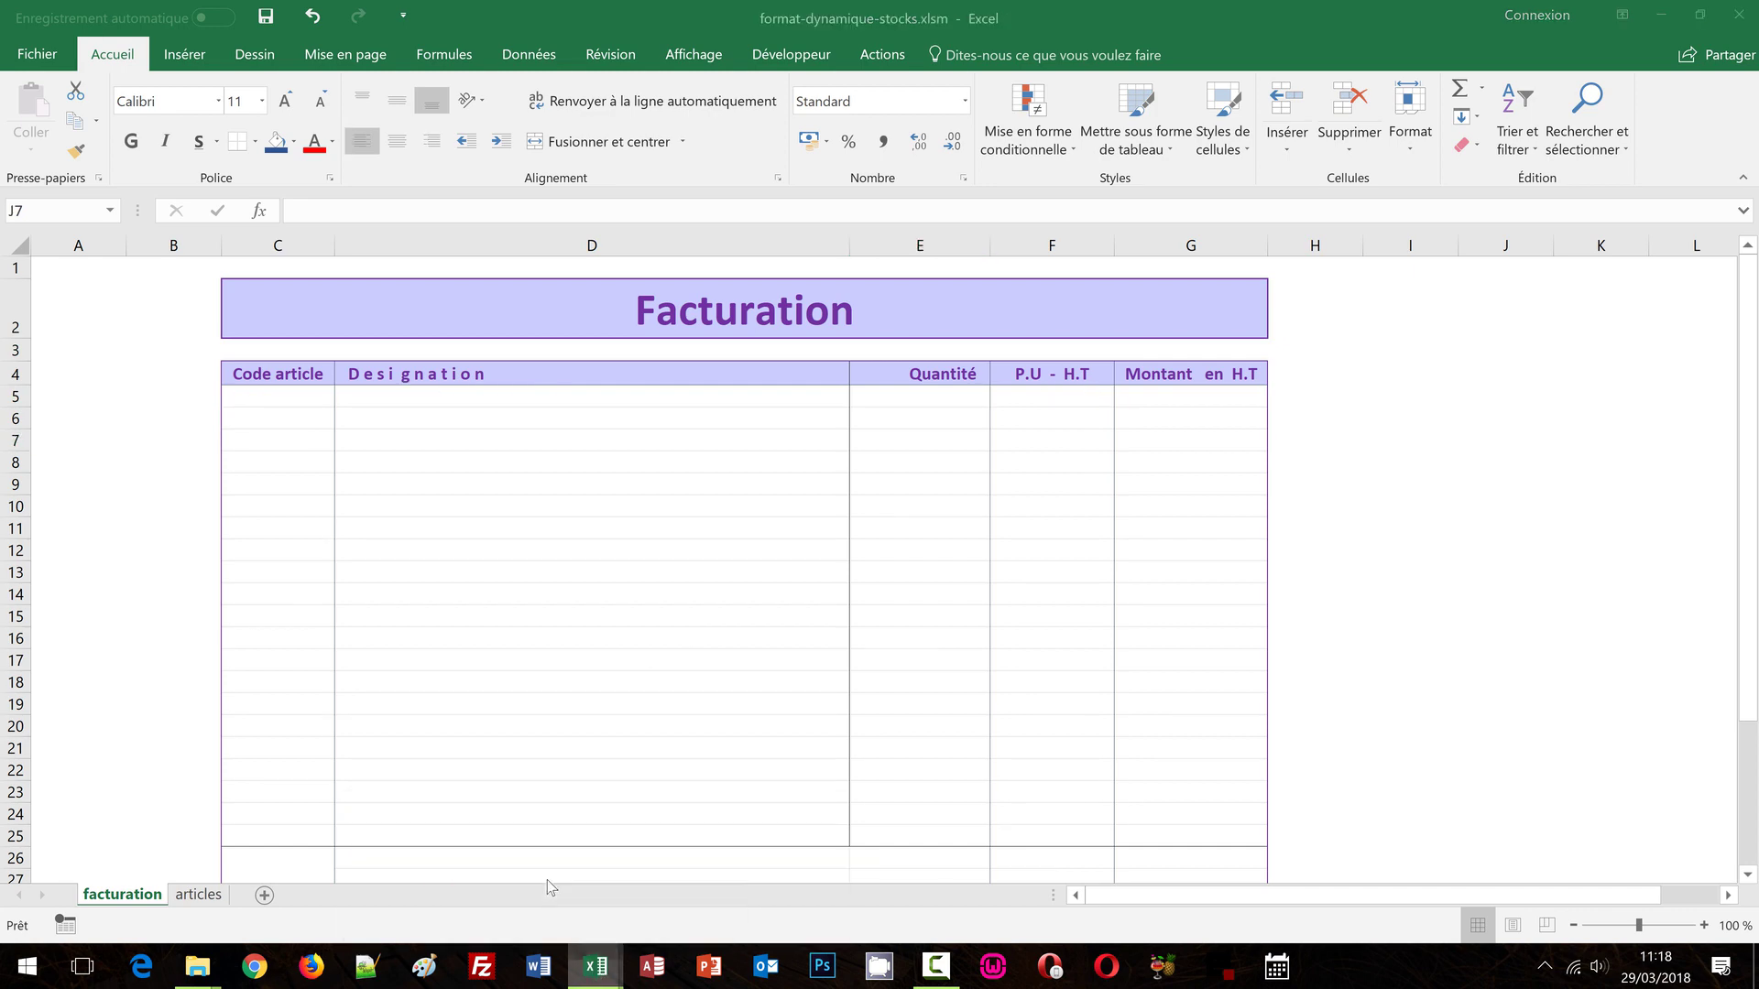
pyautogui.click(1393, 545)
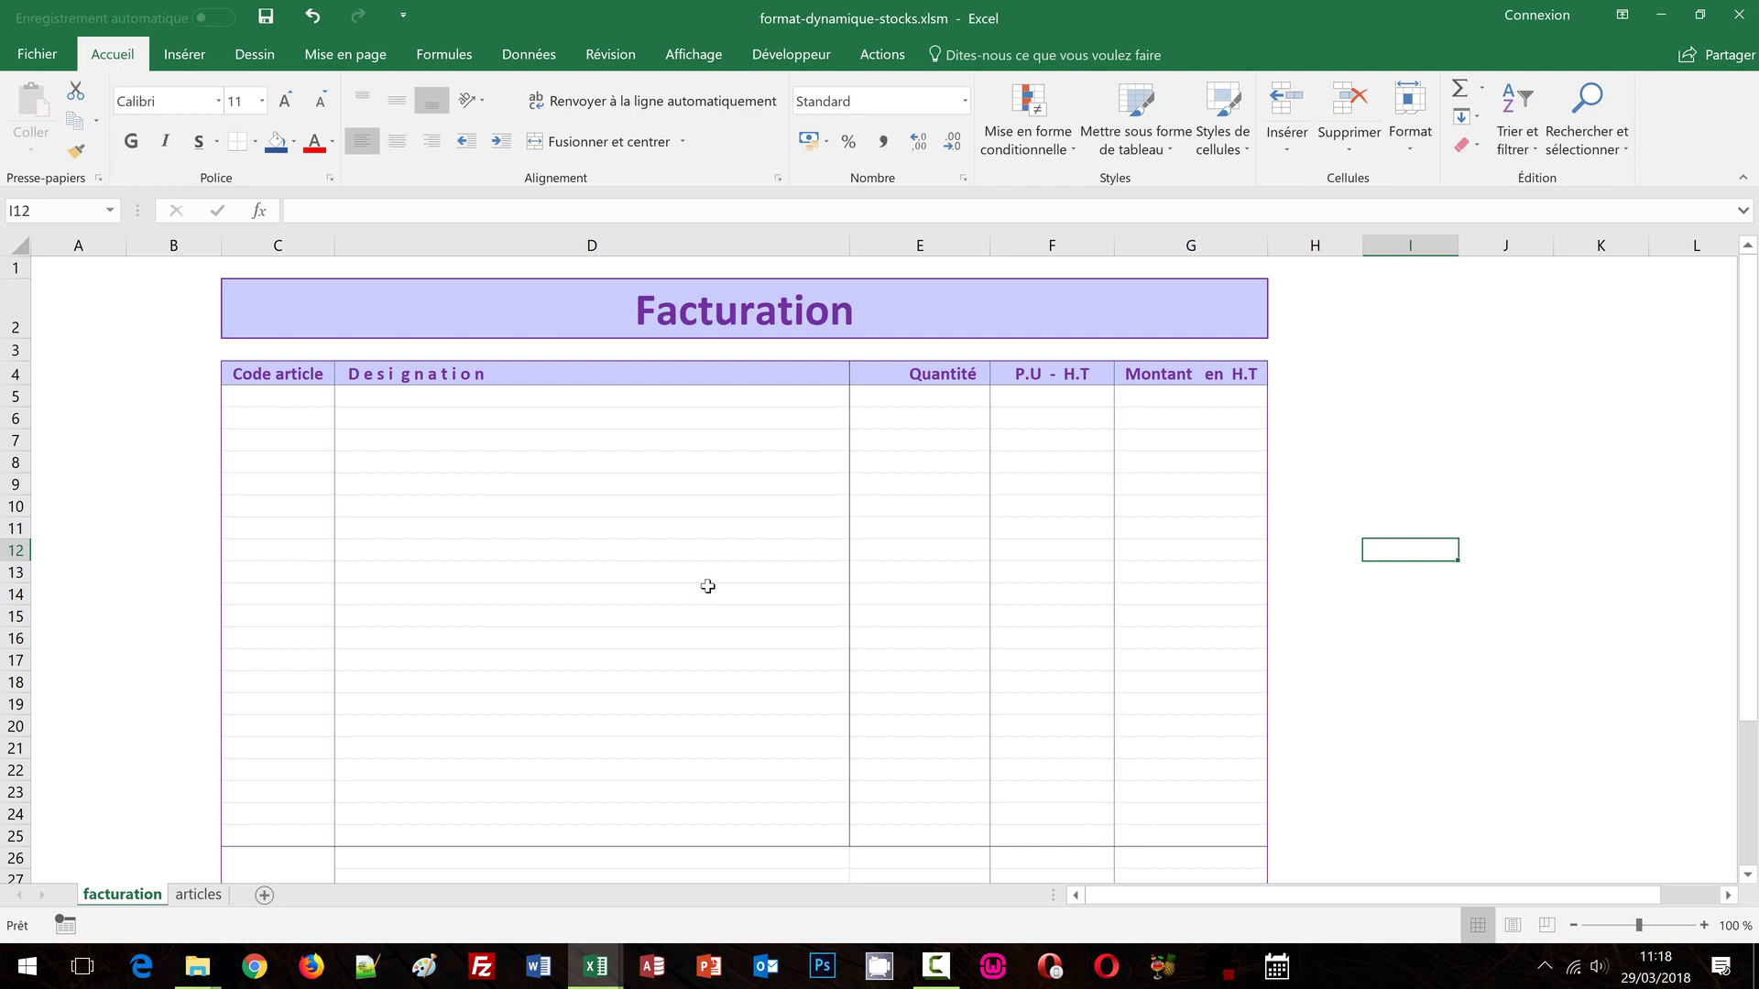
pyautogui.click(302, 399)
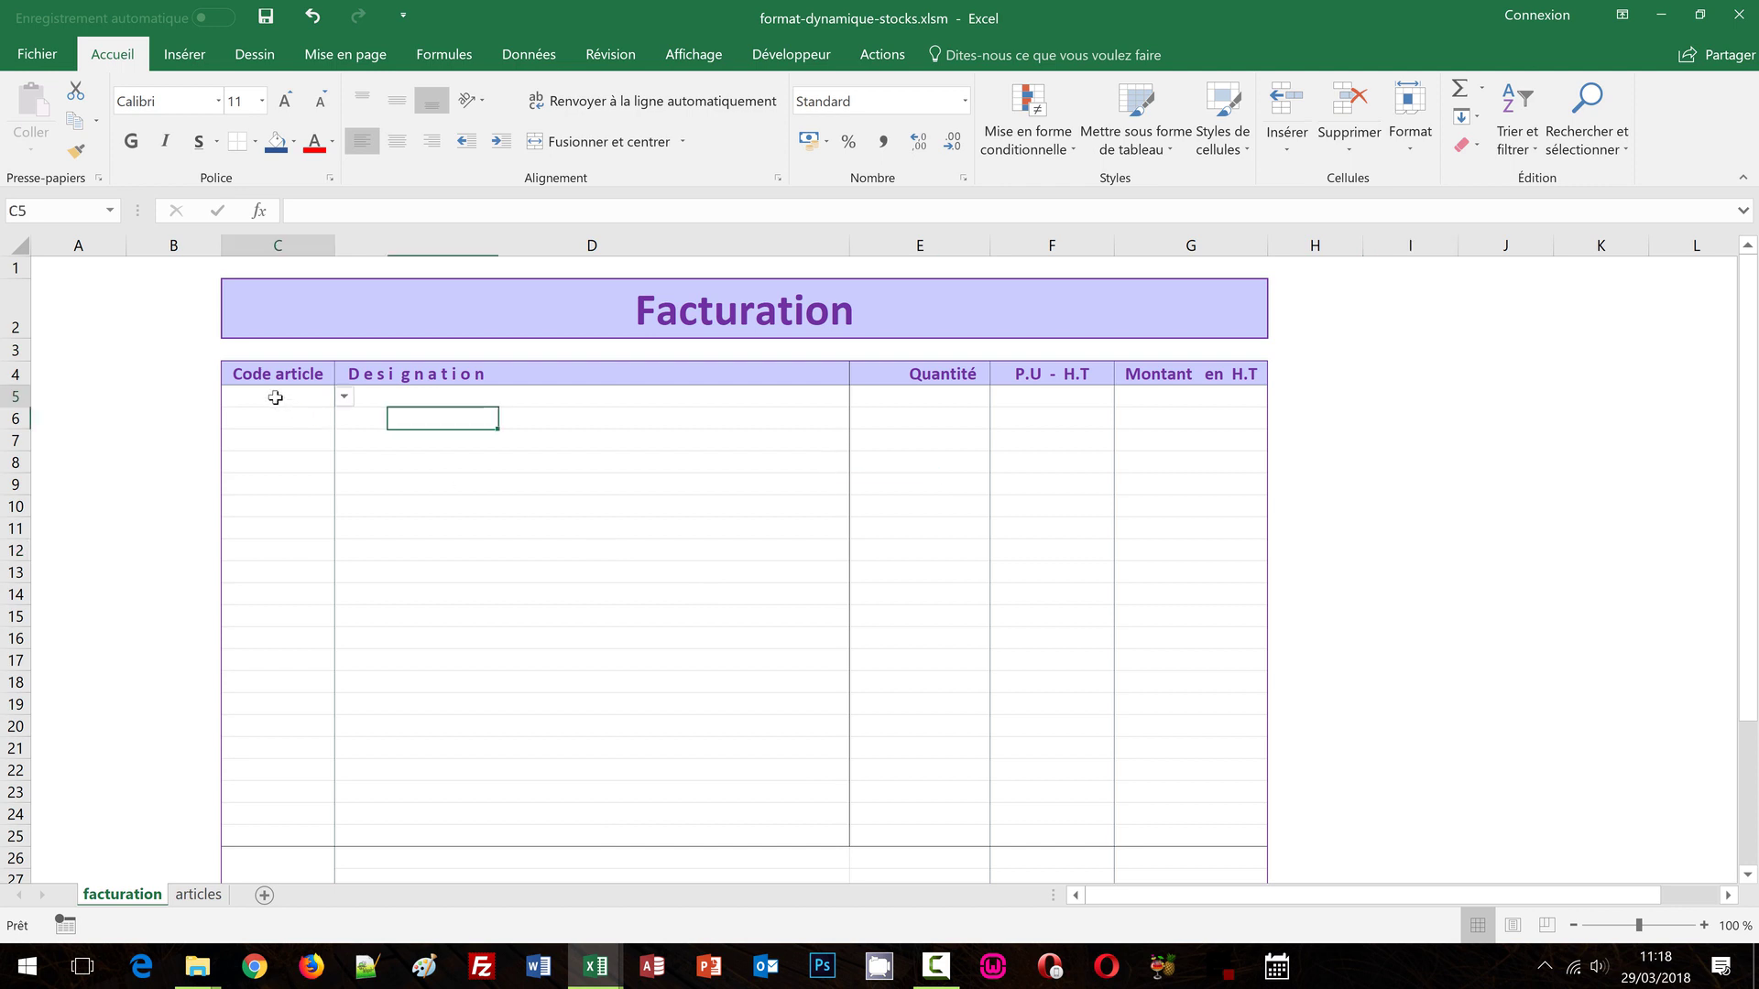
pyautogui.click(342, 400)
pyautogui.click(294, 465)
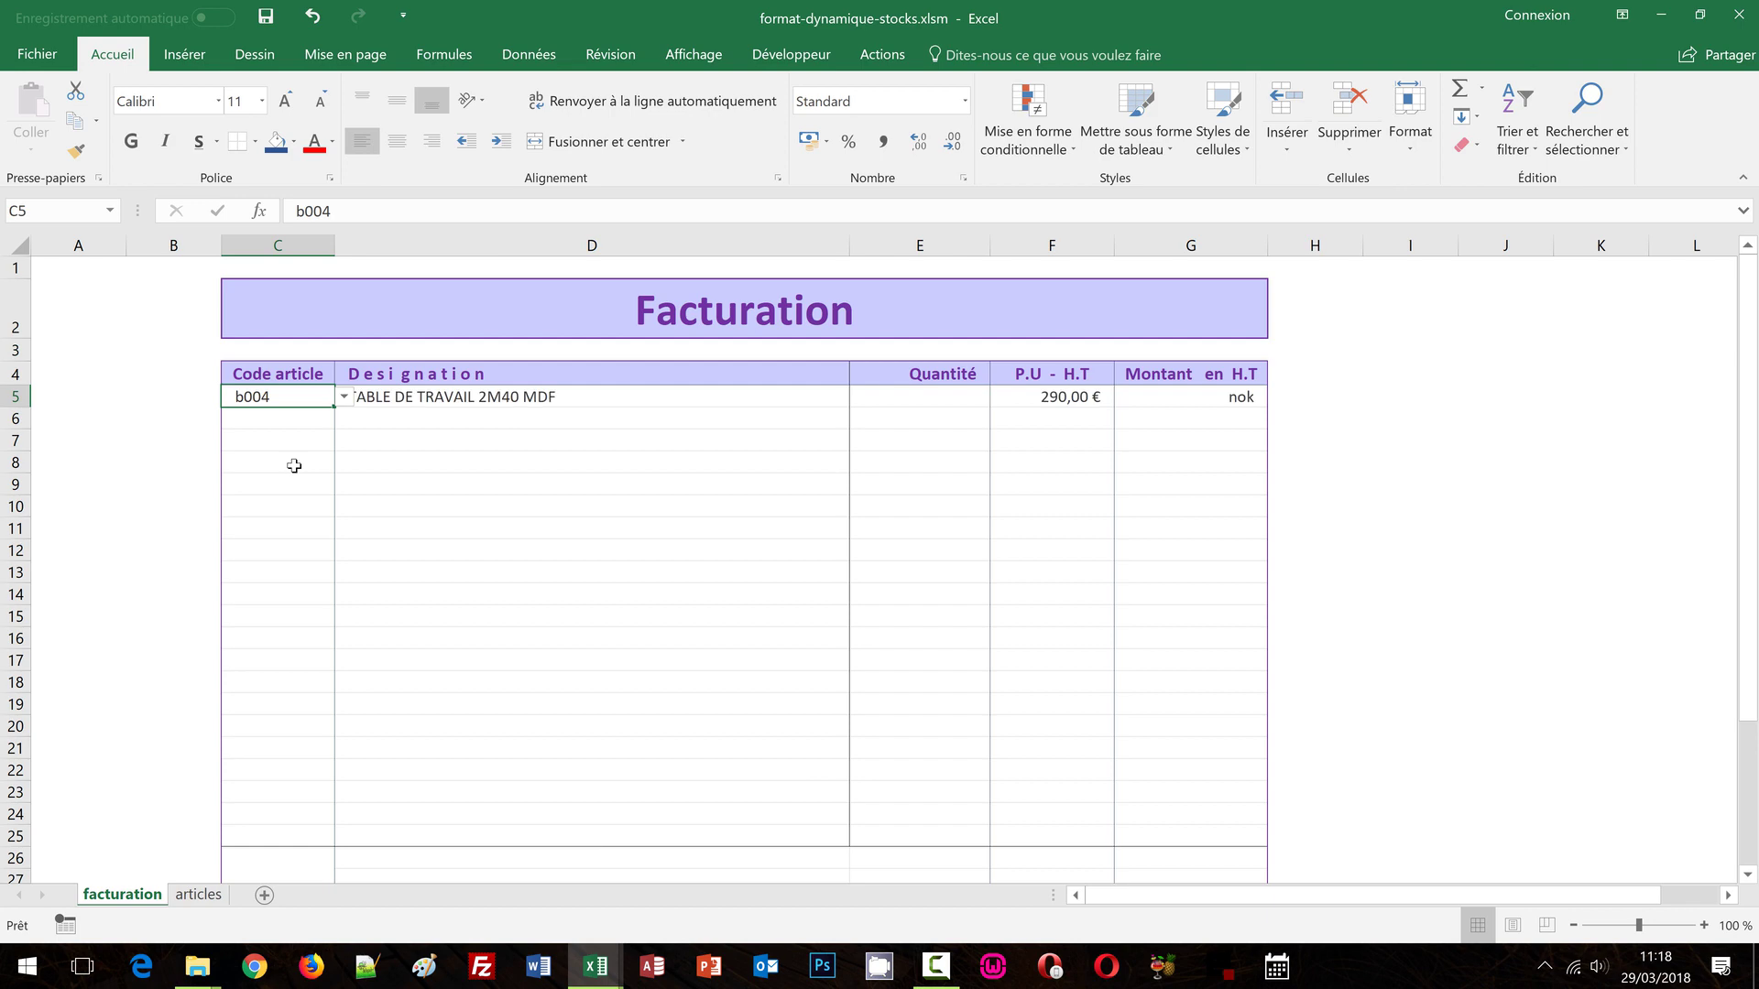
pyautogui.click(445, 404)
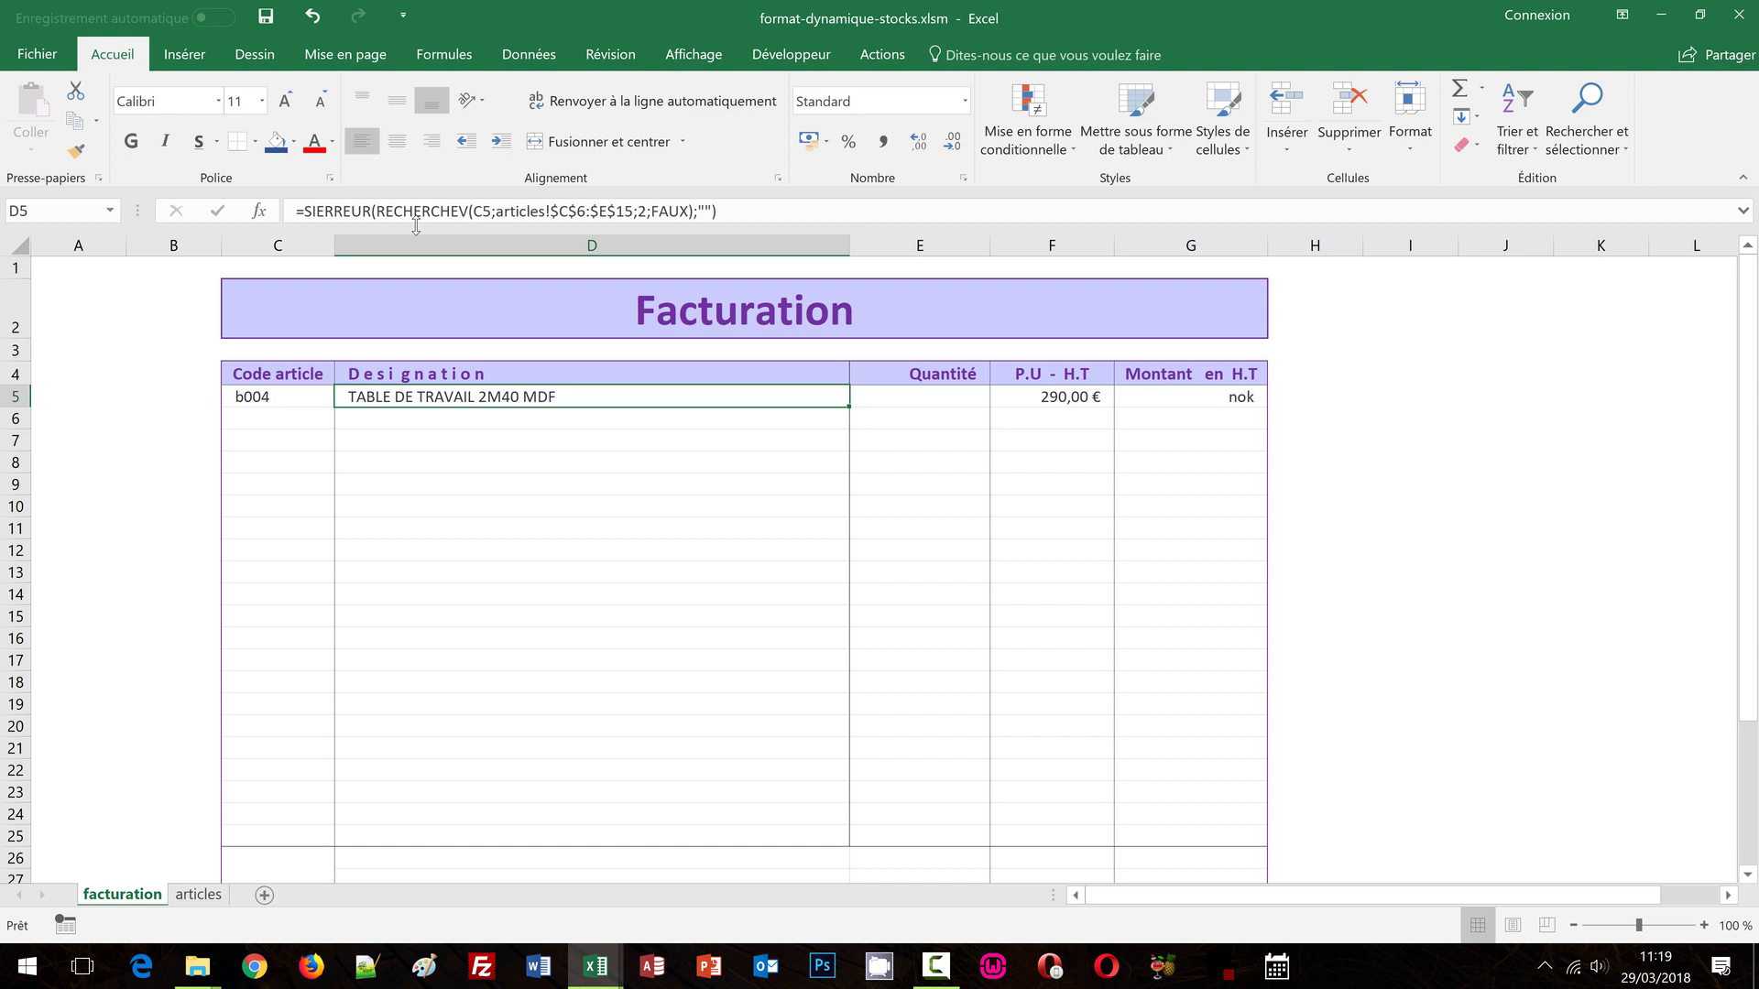
# Step: Enter quantity 2 for the b004 TABLE DE TRAVAIL line
pyautogui.click(937, 396)
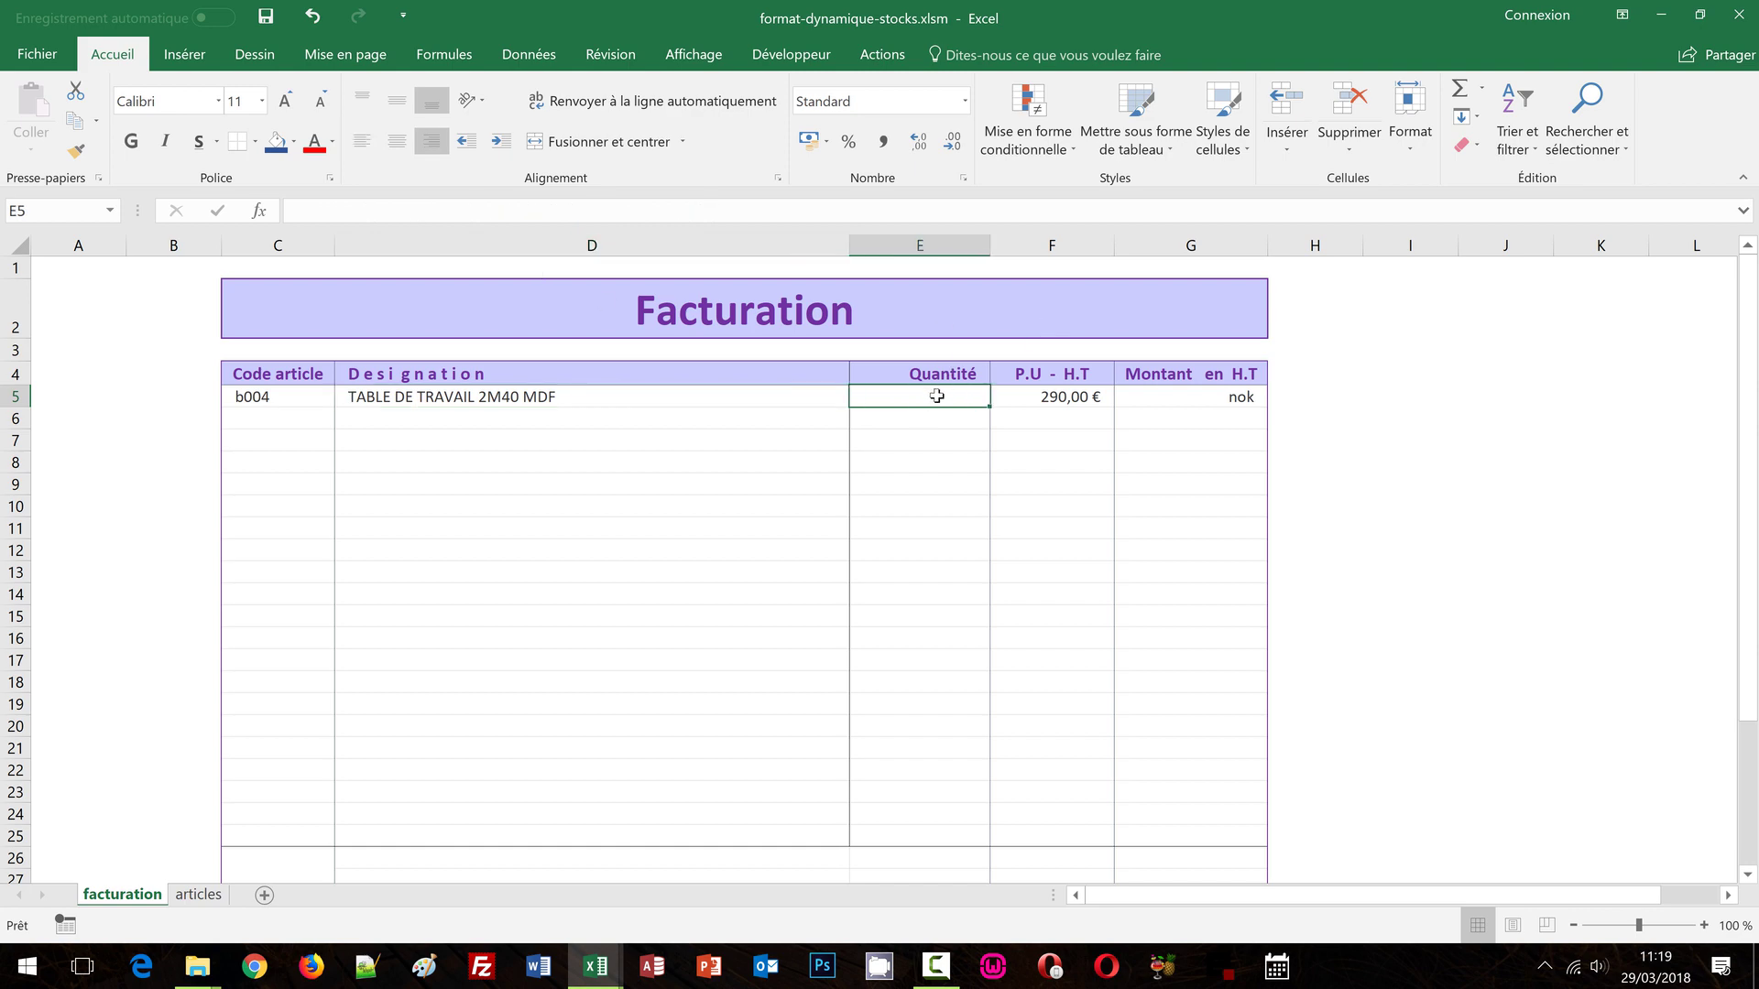
pyautogui.write('2')
pyautogui.press('Return')
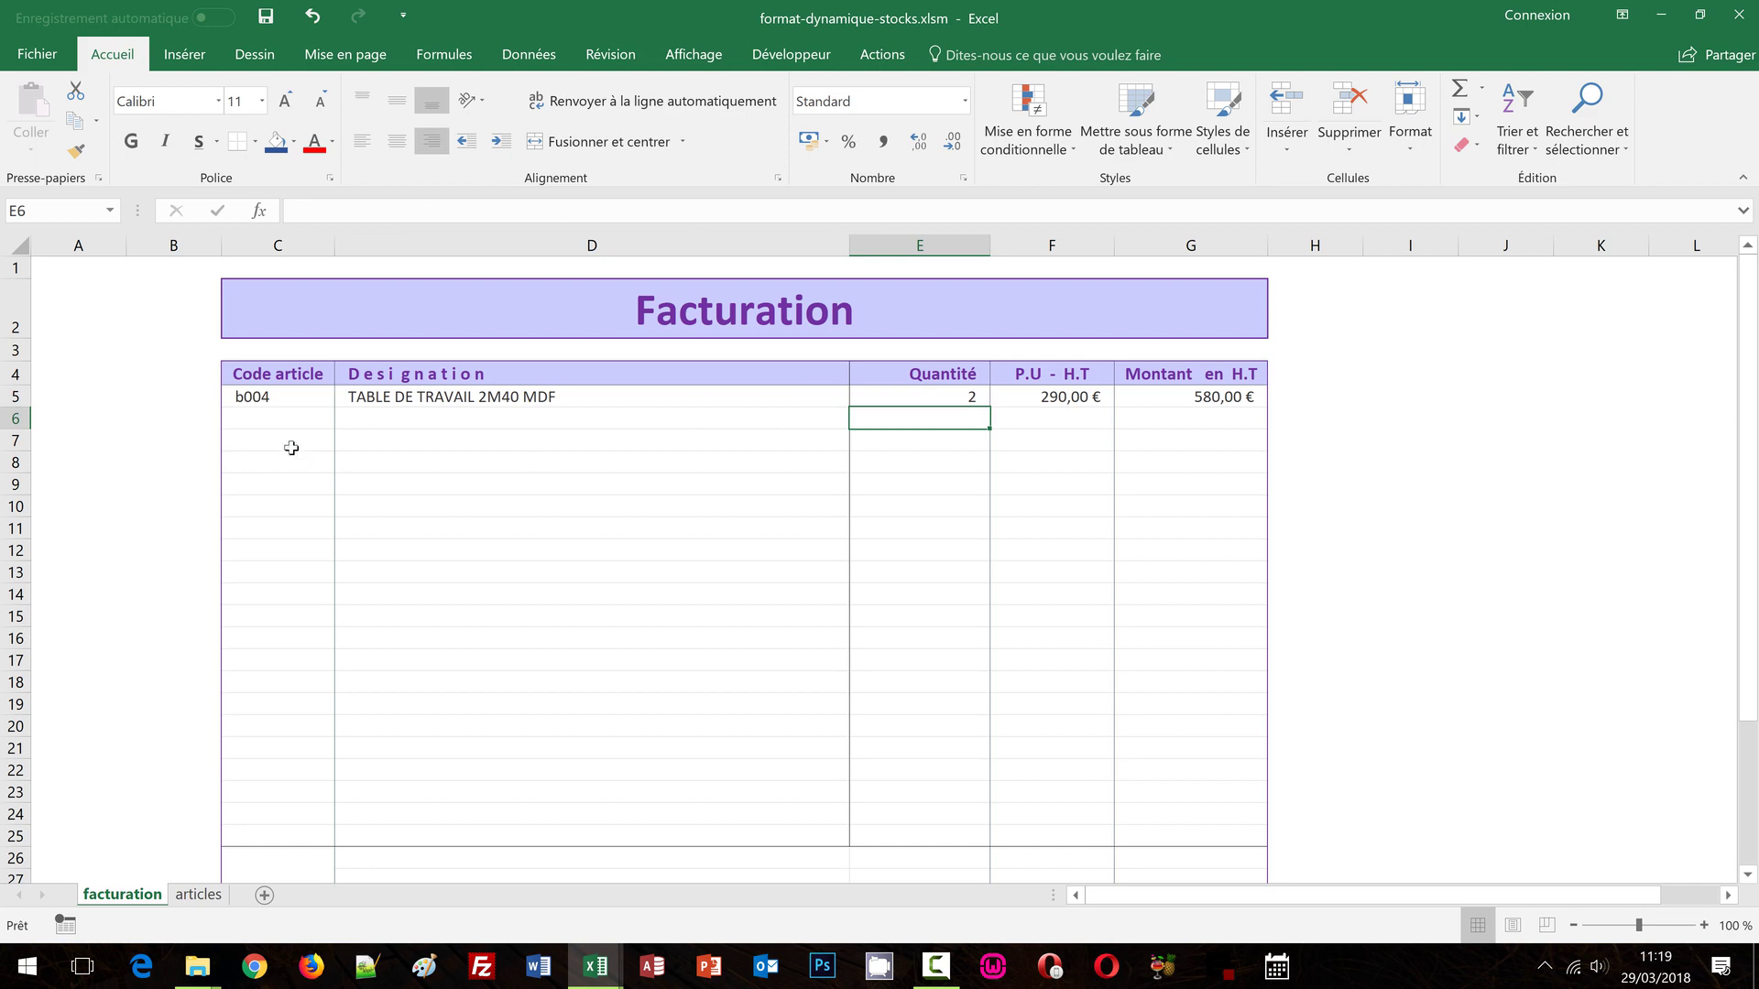
# Step: Add b008 CHAISE FIXE in row 6 with quantity 3
pyautogui.click(277, 419)
pyautogui.click(344, 419)
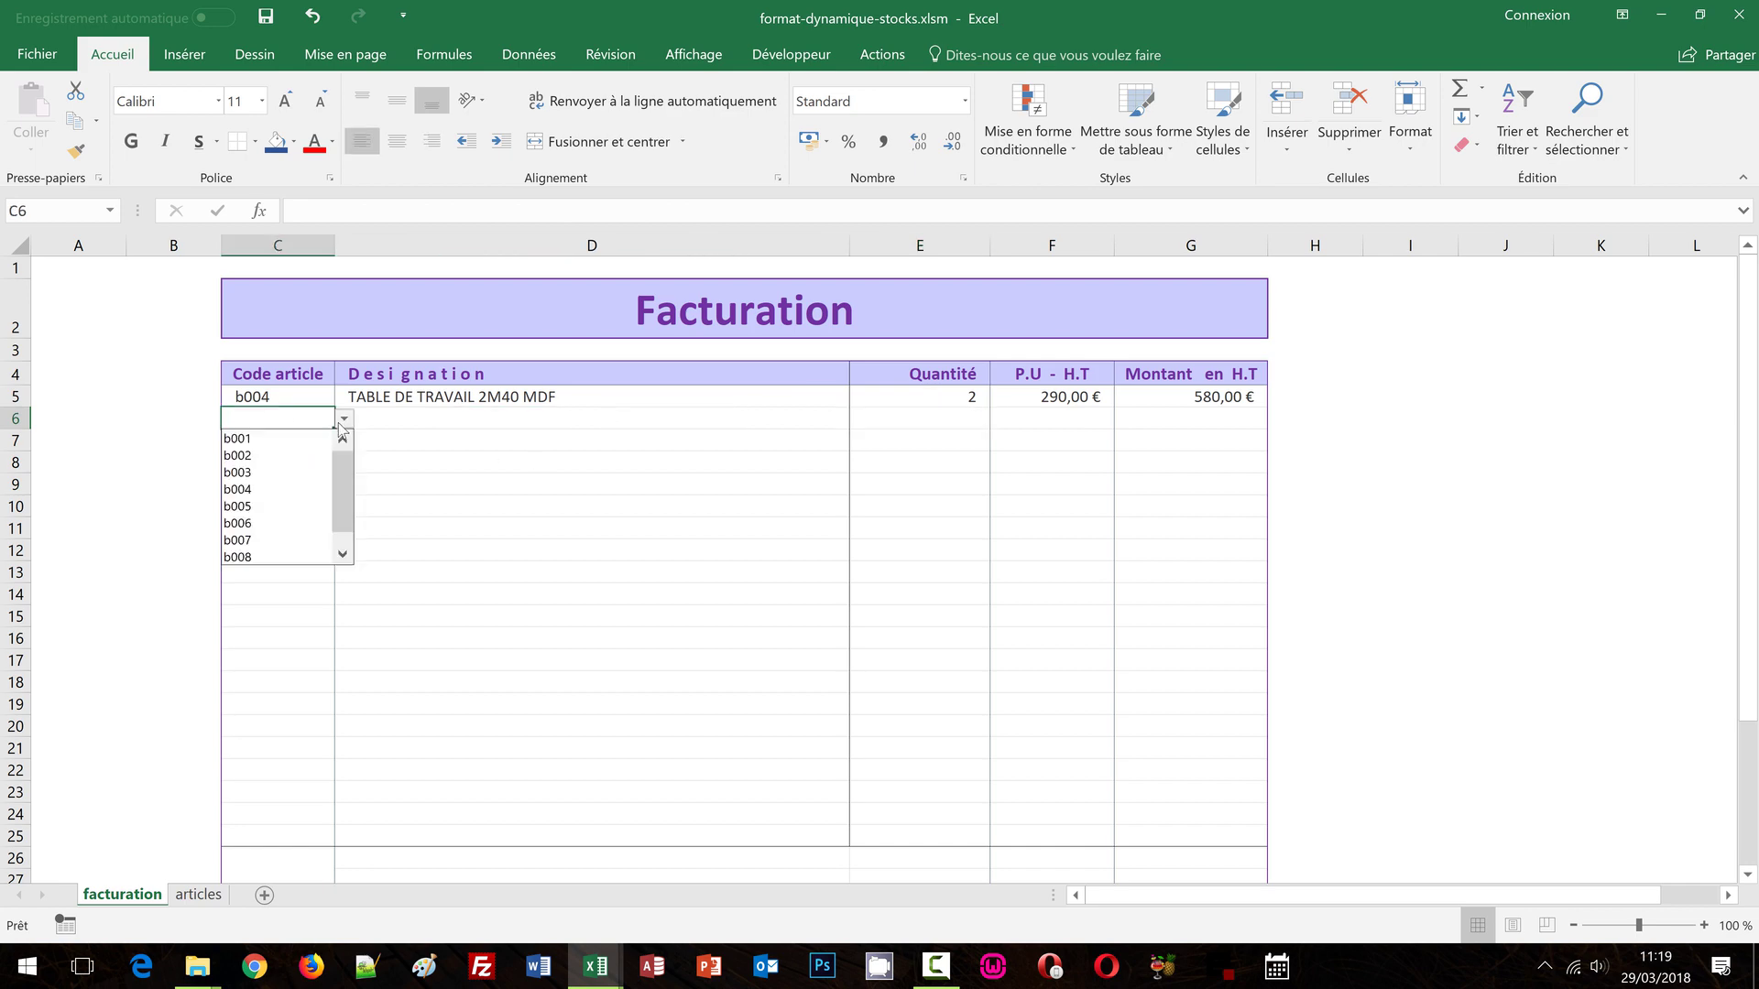
pyautogui.click(275, 556)
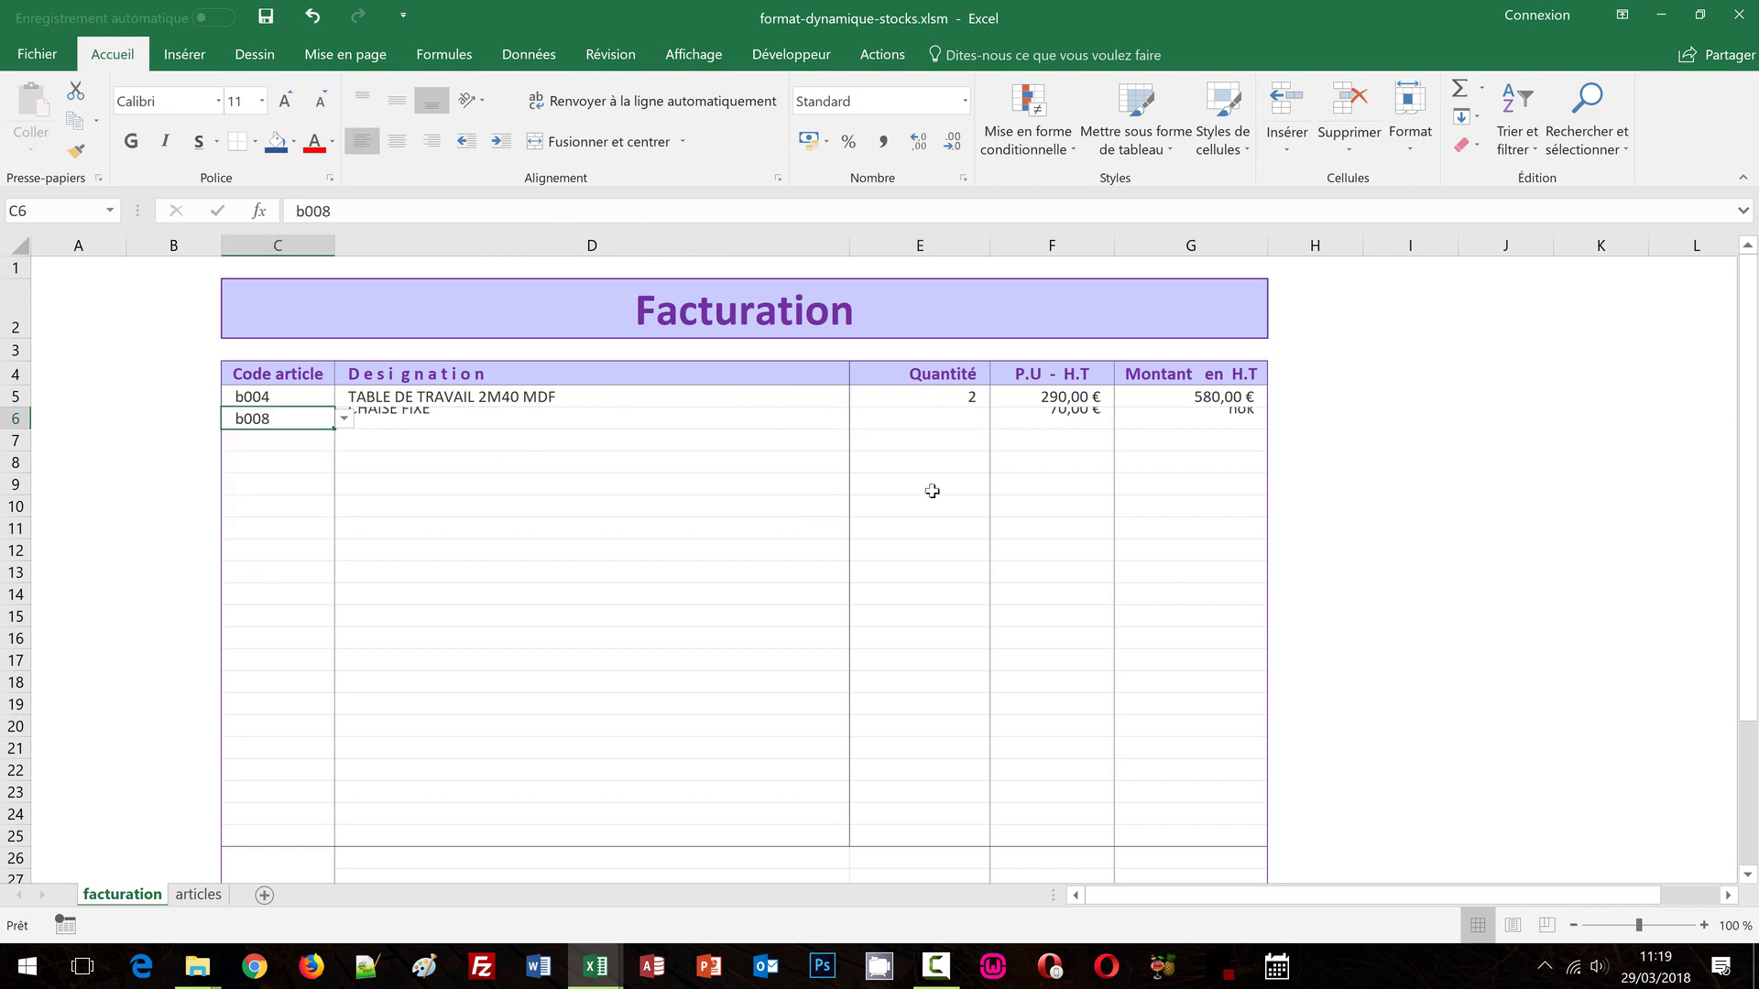
pyautogui.click(956, 417)
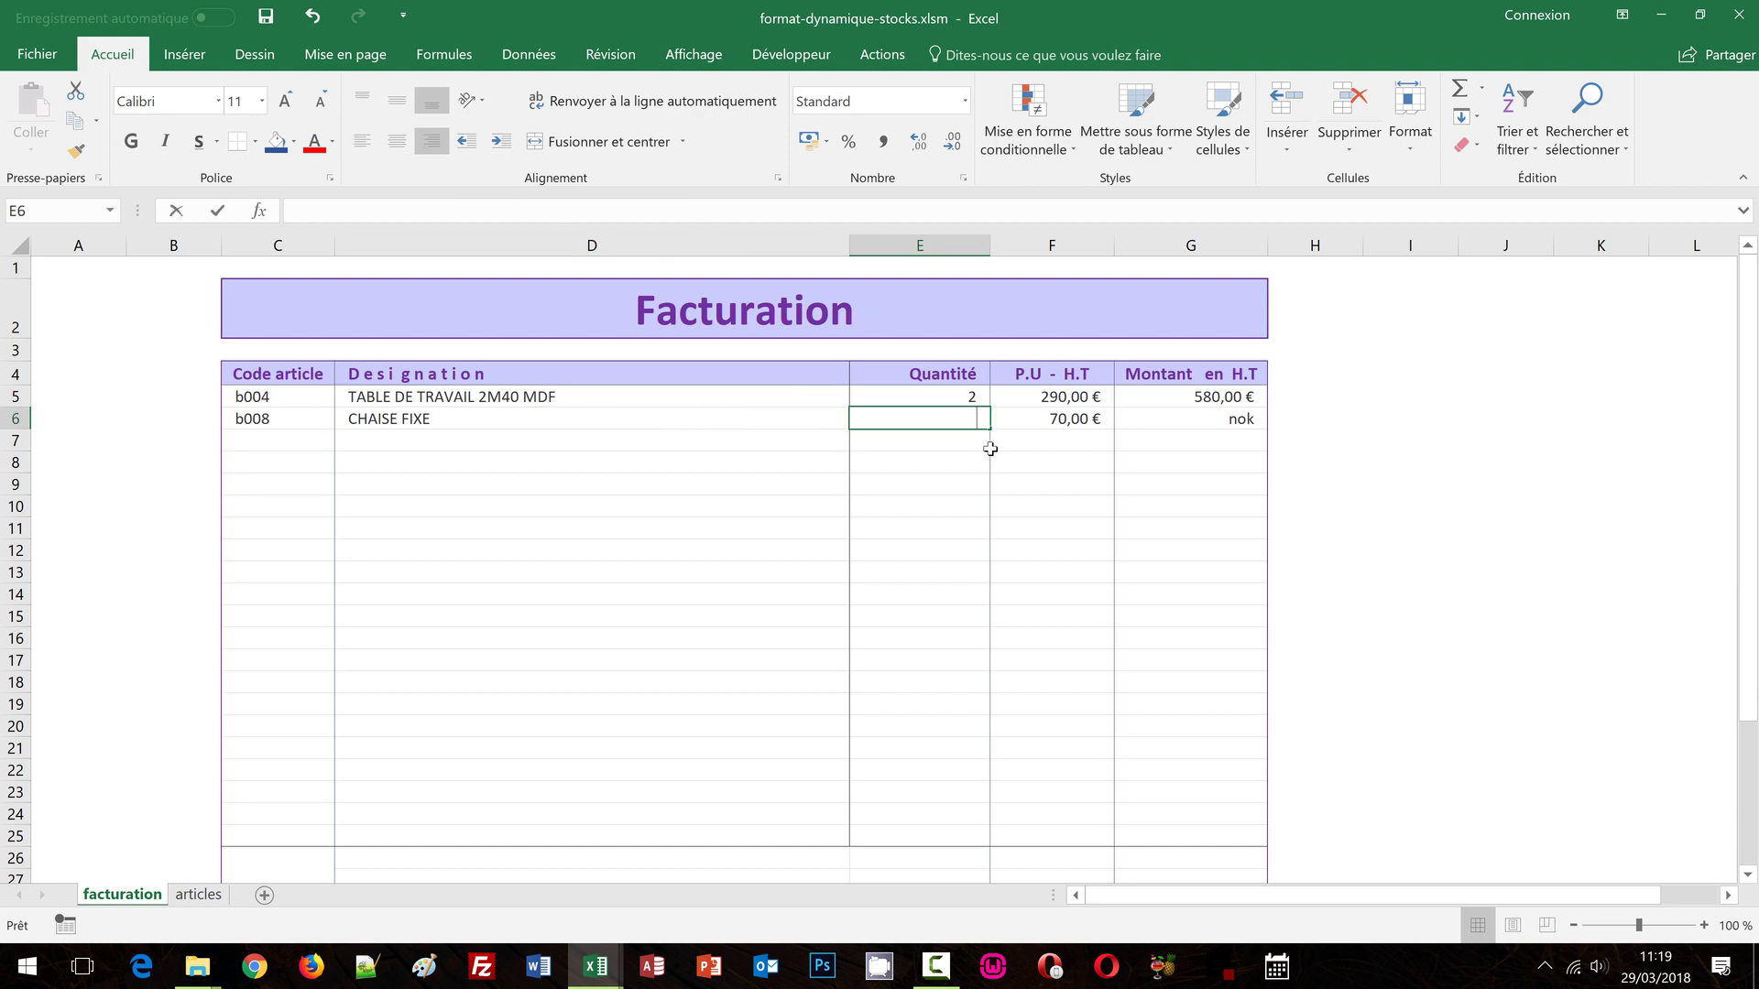
pyautogui.write('3')
pyautogui.press('Return')
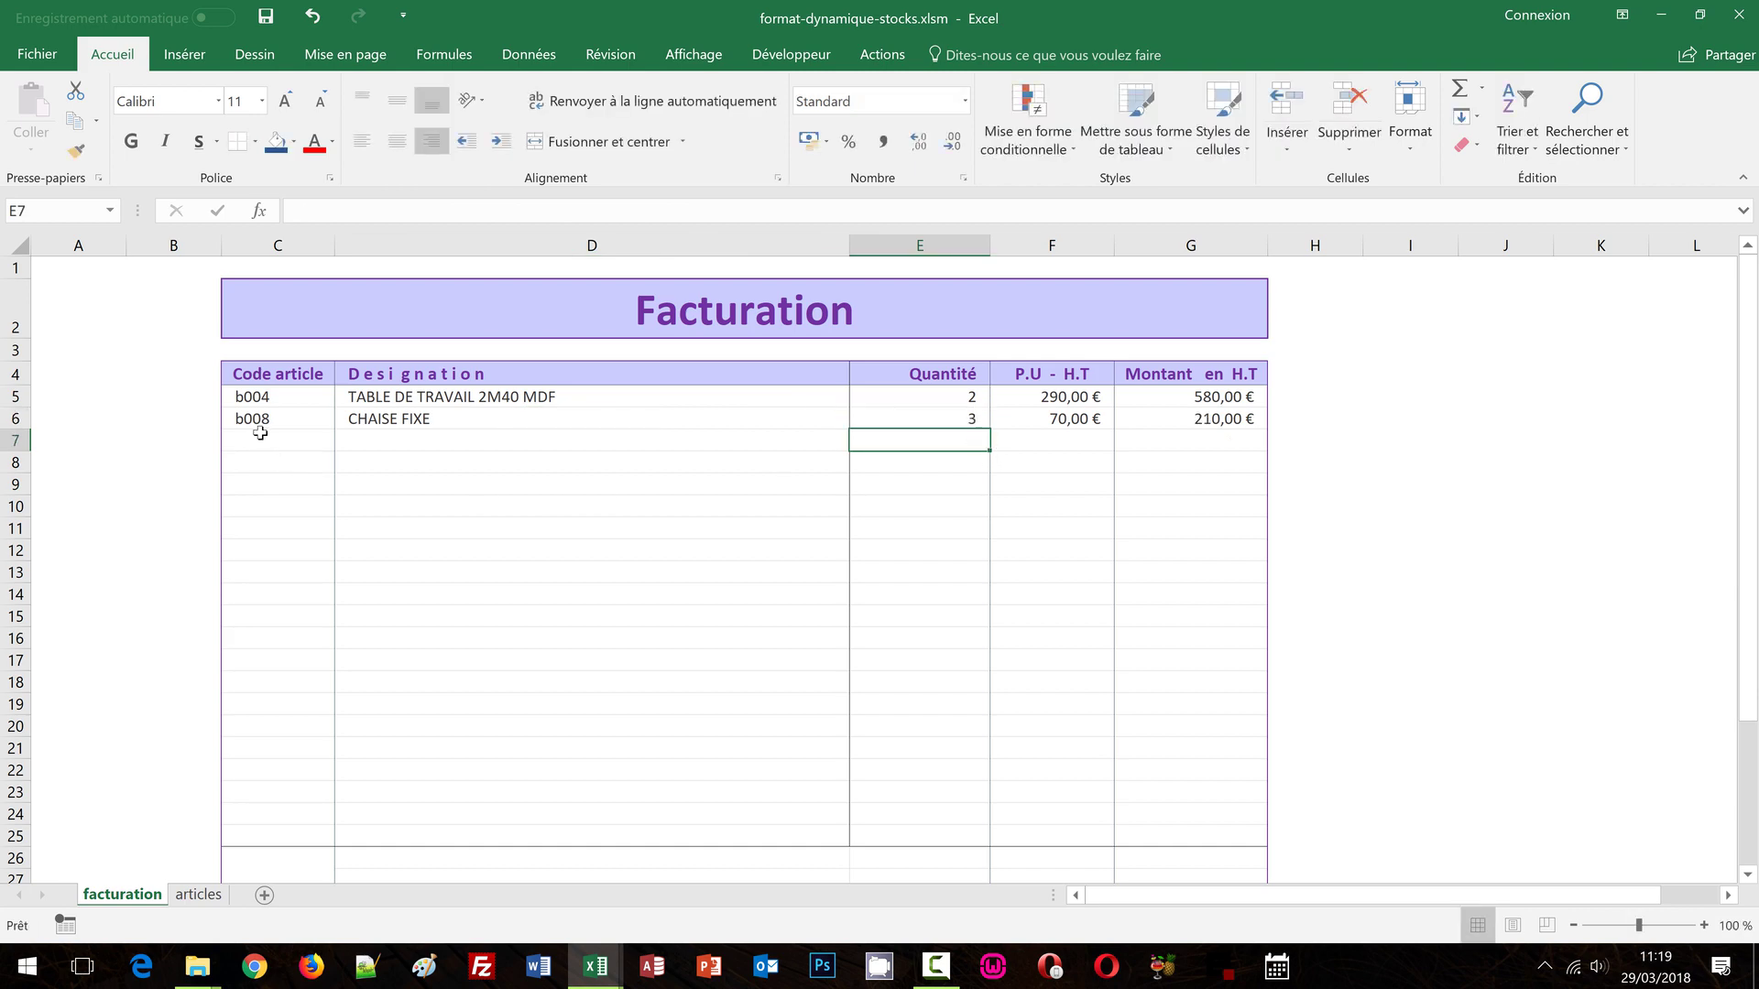
# Step: Add b009 CHAISE EN BOIS in row 7 with quantity 2
pyautogui.click(258, 432)
pyautogui.click(344, 442)
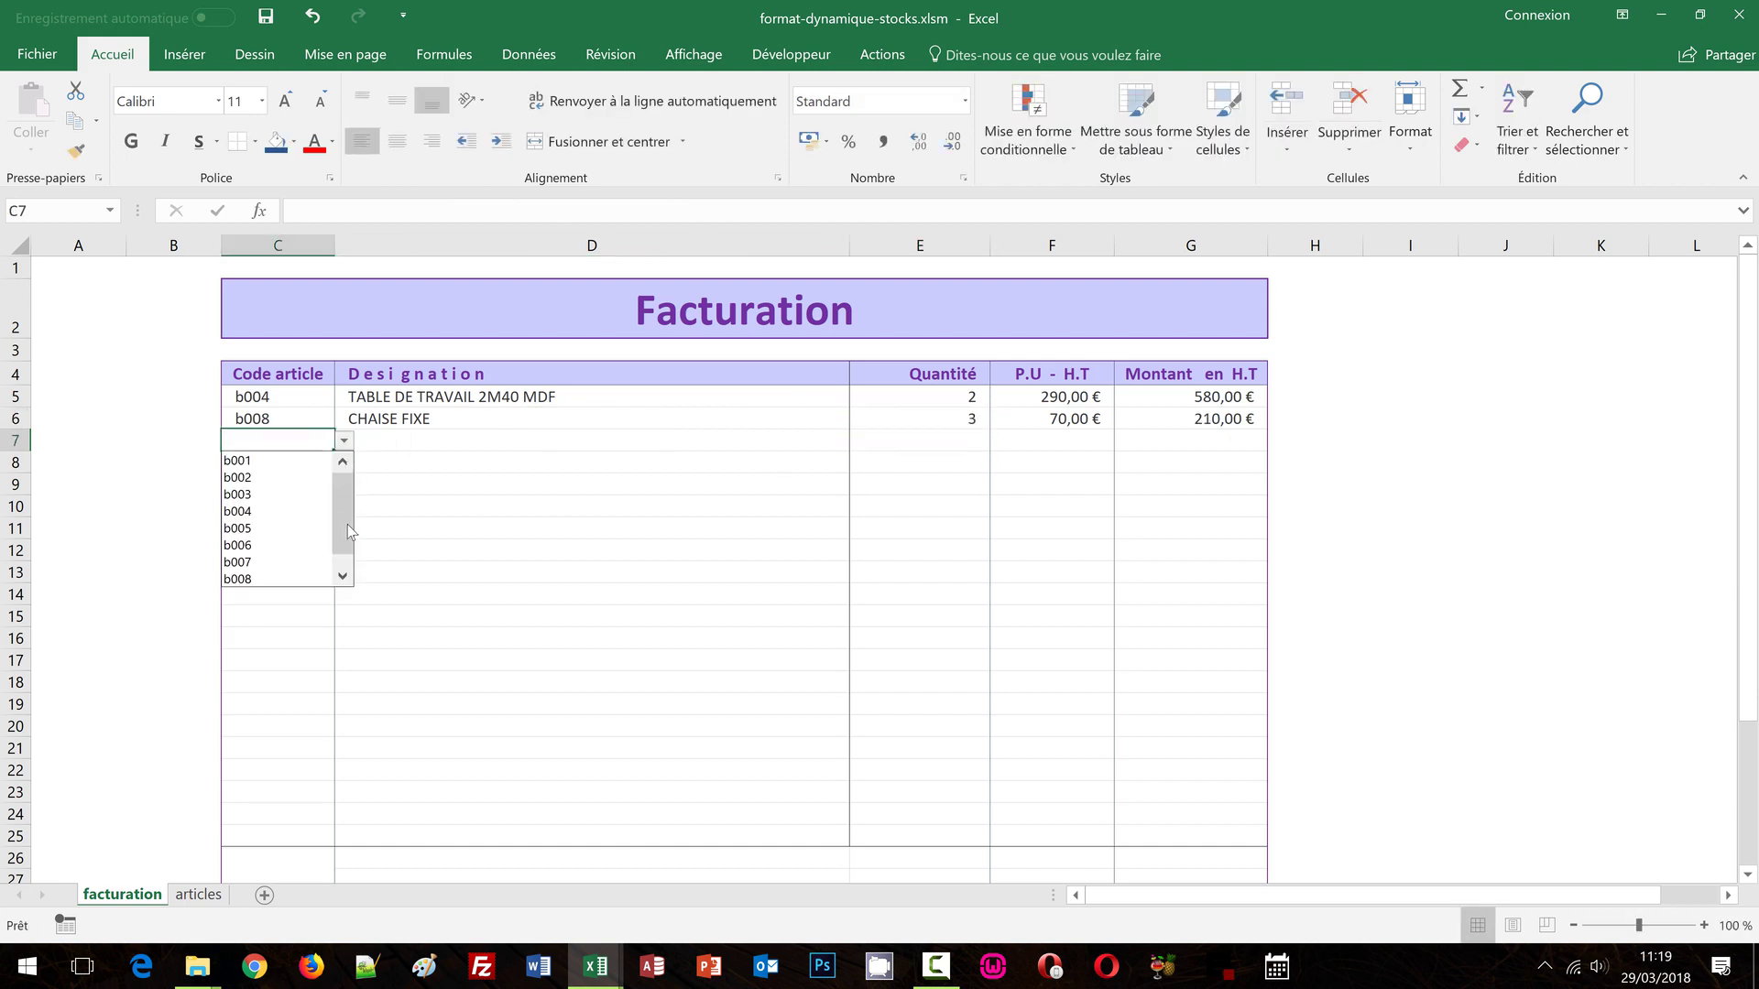
pyautogui.click(343, 576)
pyautogui.click(318, 579)
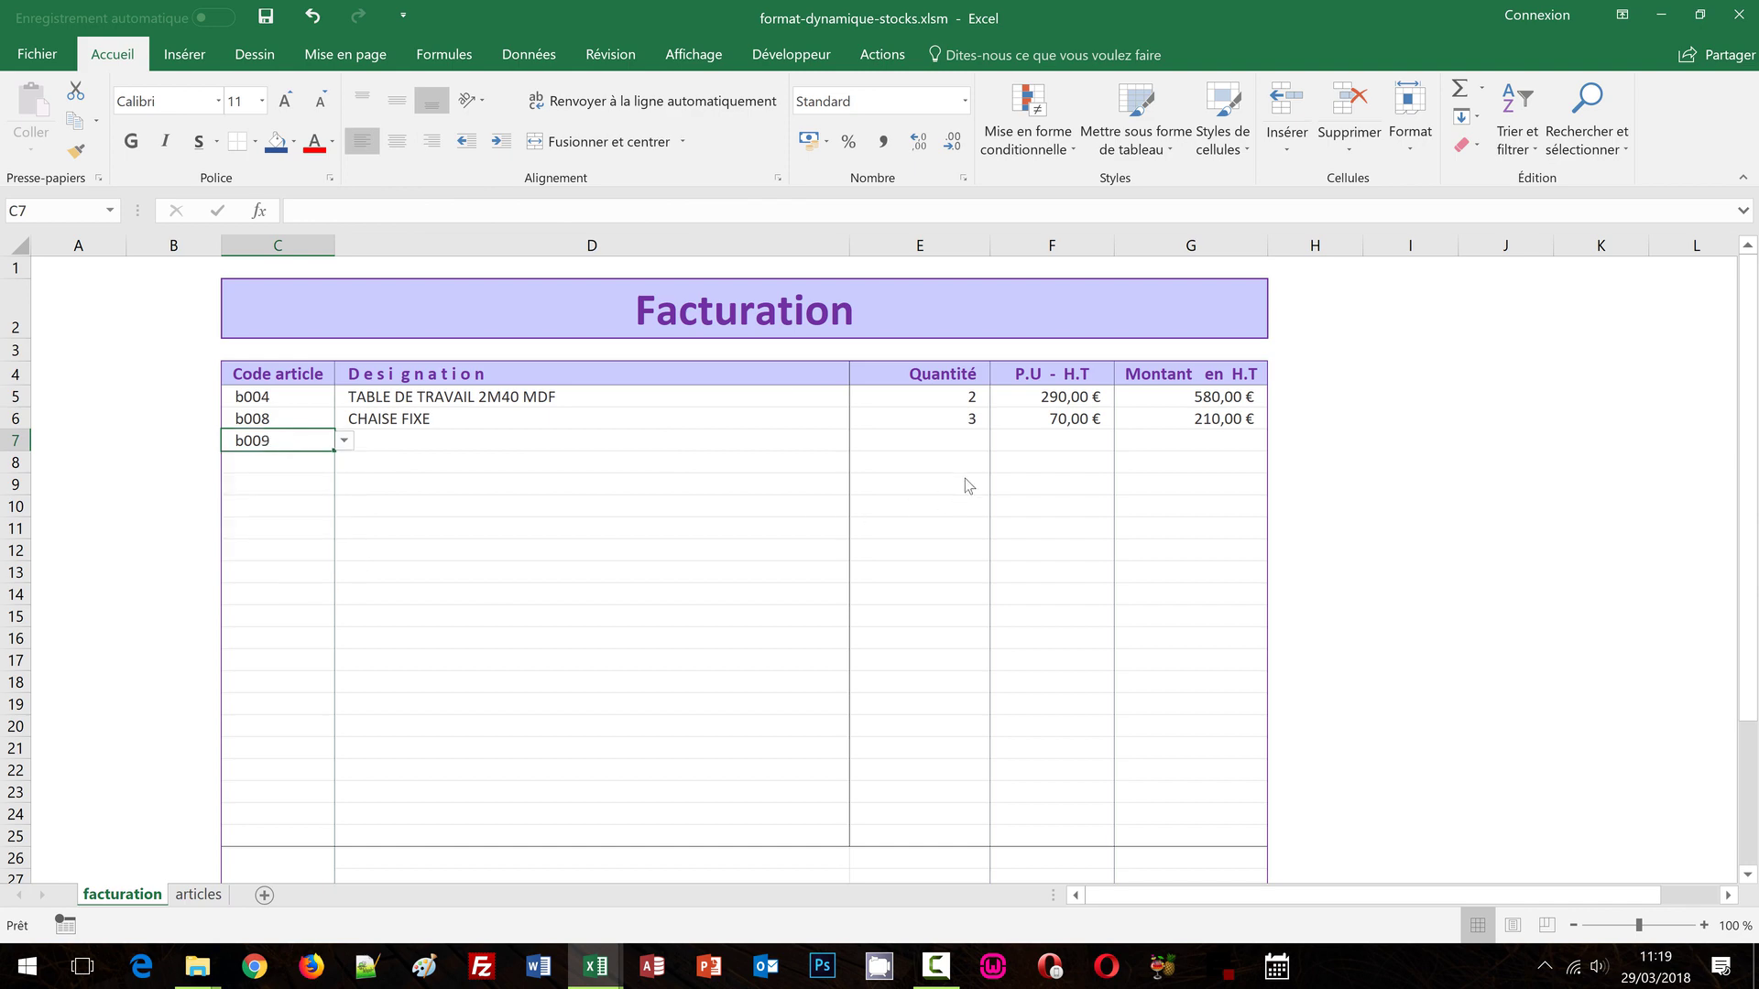
pyautogui.click(978, 443)
pyautogui.write('2')
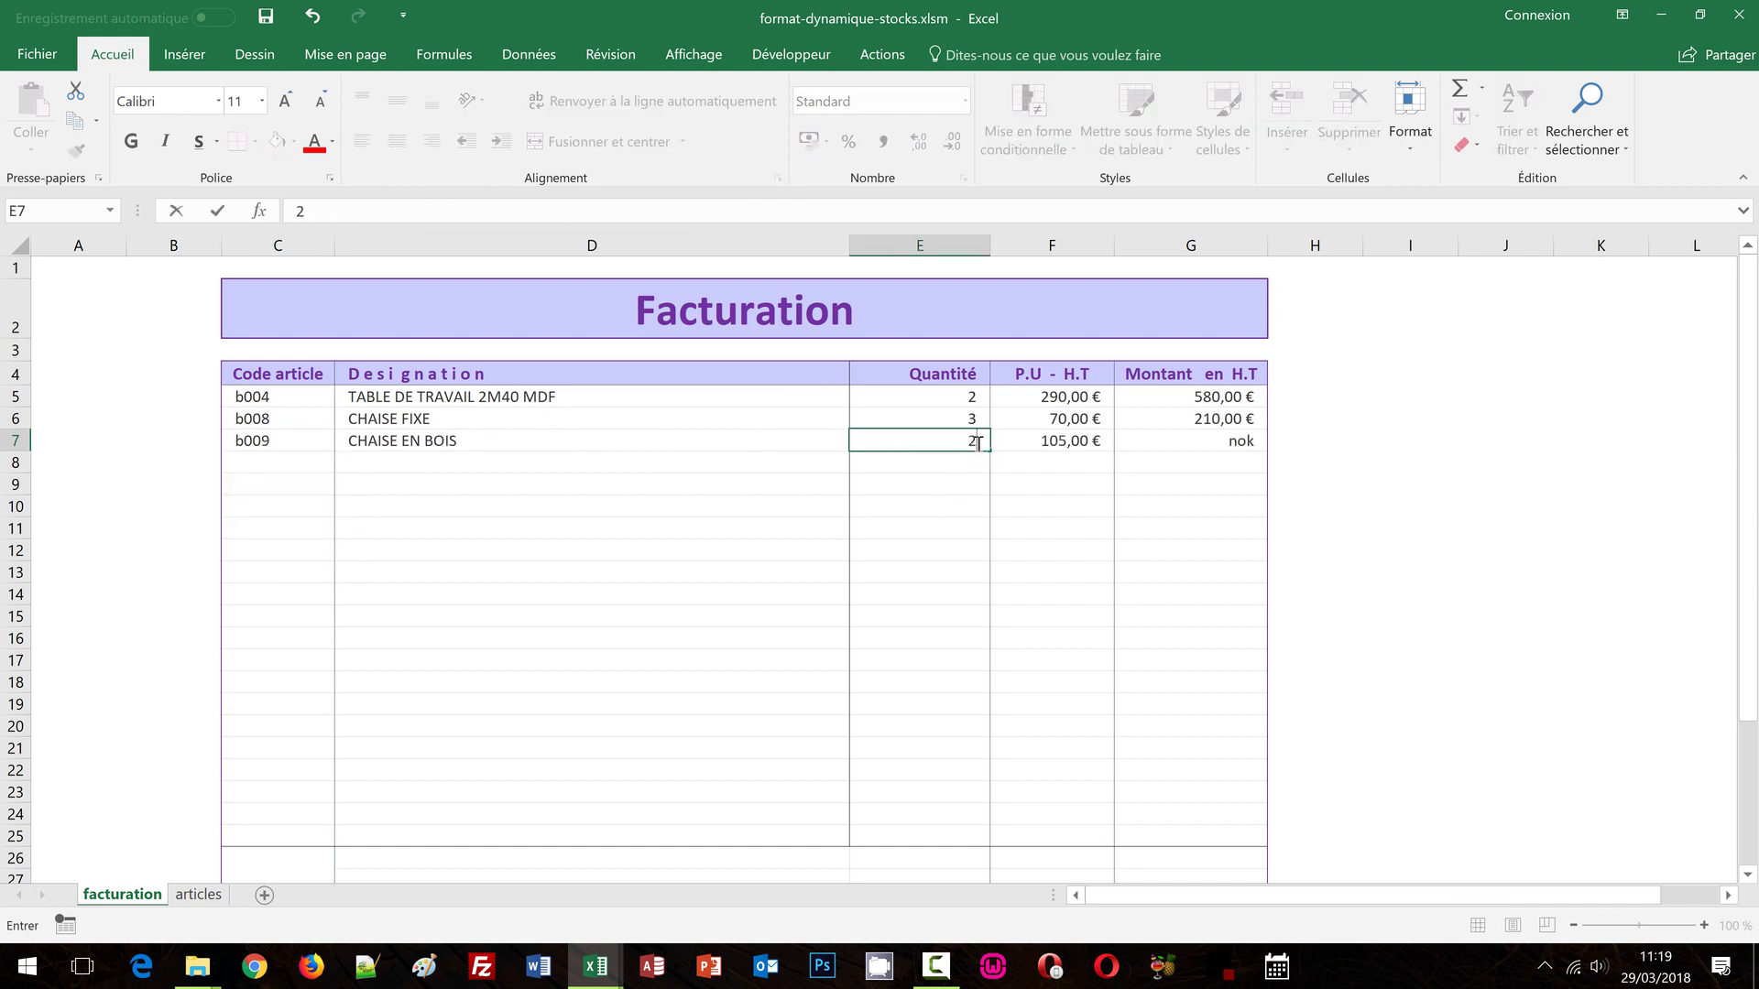
pyautogui.press('Return')
# Step: Check the totals, then set the CHAISE EN BOIS quantity in E7 to 125
pyautogui.scroll(-1, 1389, 697)
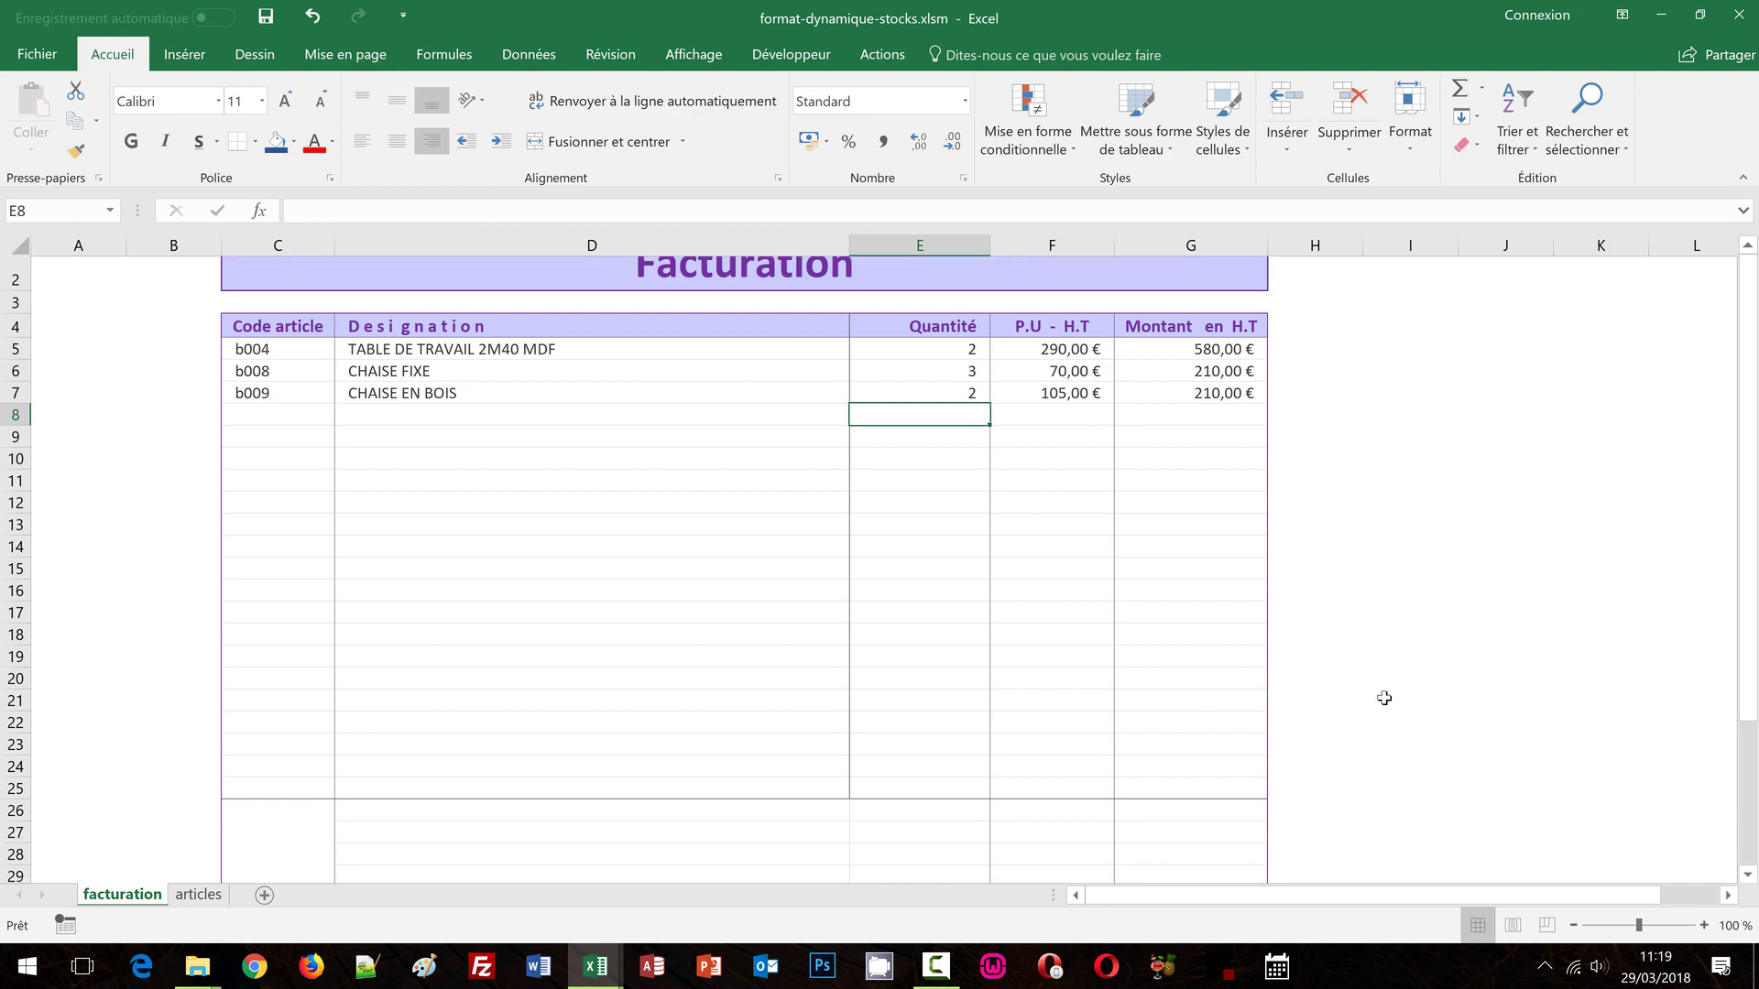
pyautogui.scroll(-3, 1386, 698)
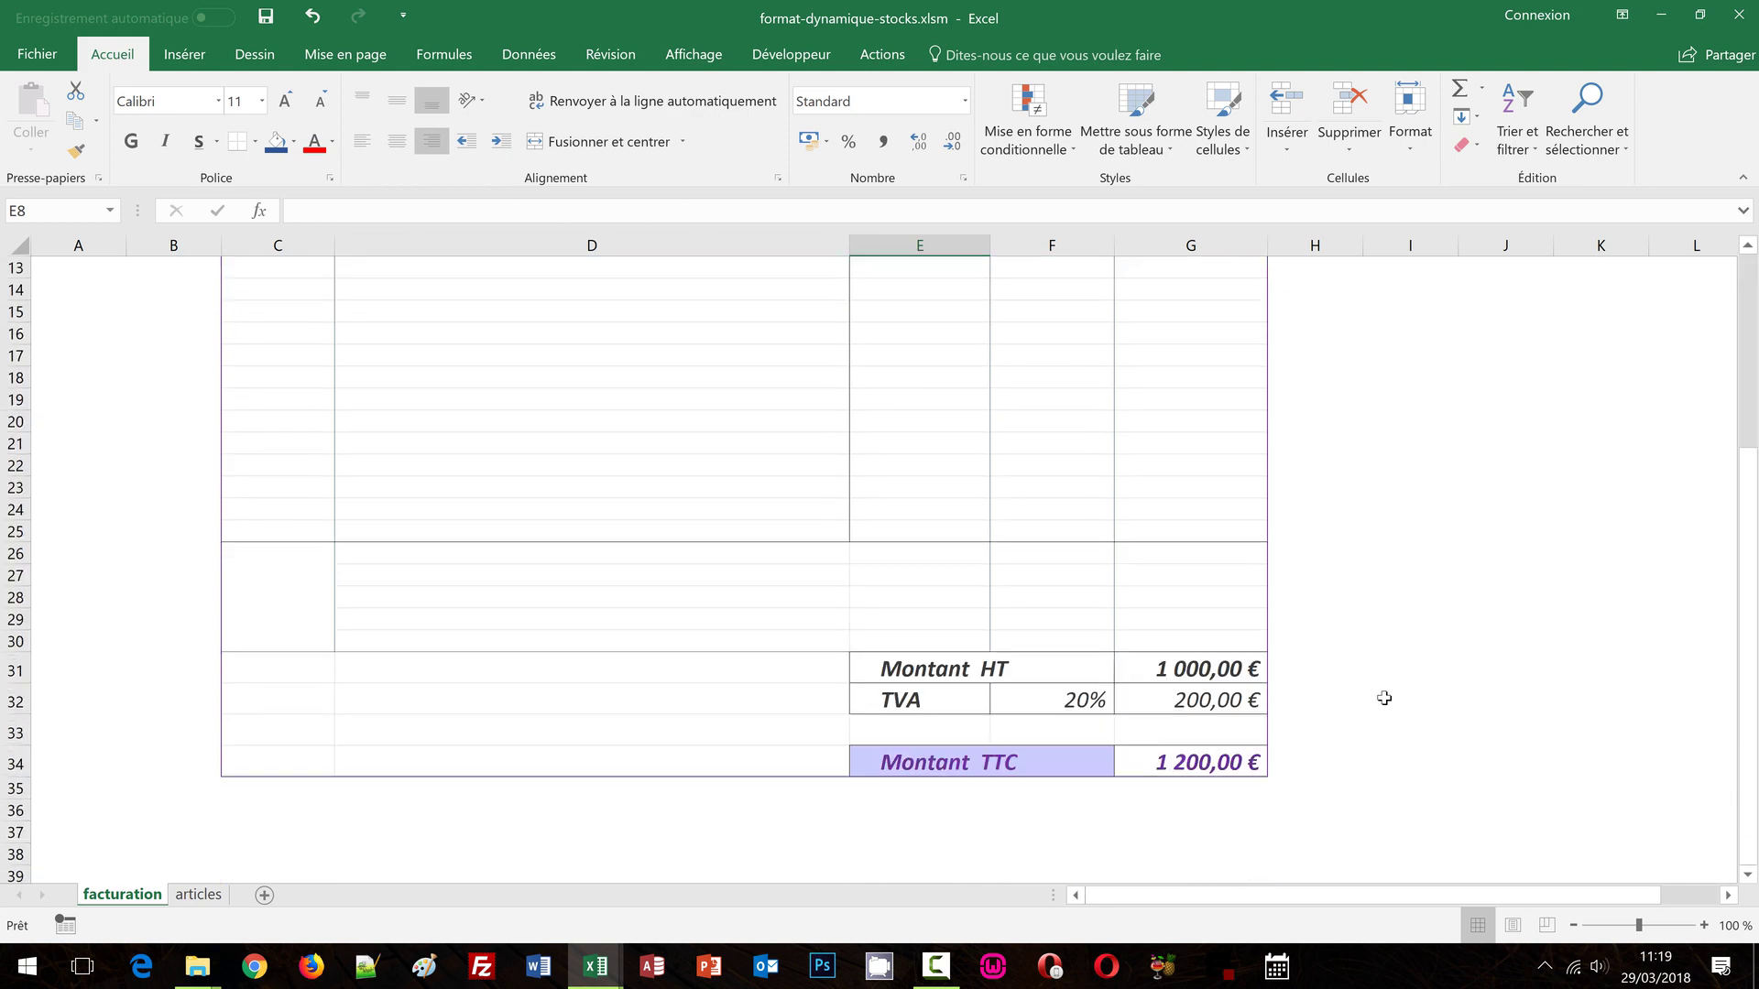
pyautogui.scroll(2, 1375, 704)
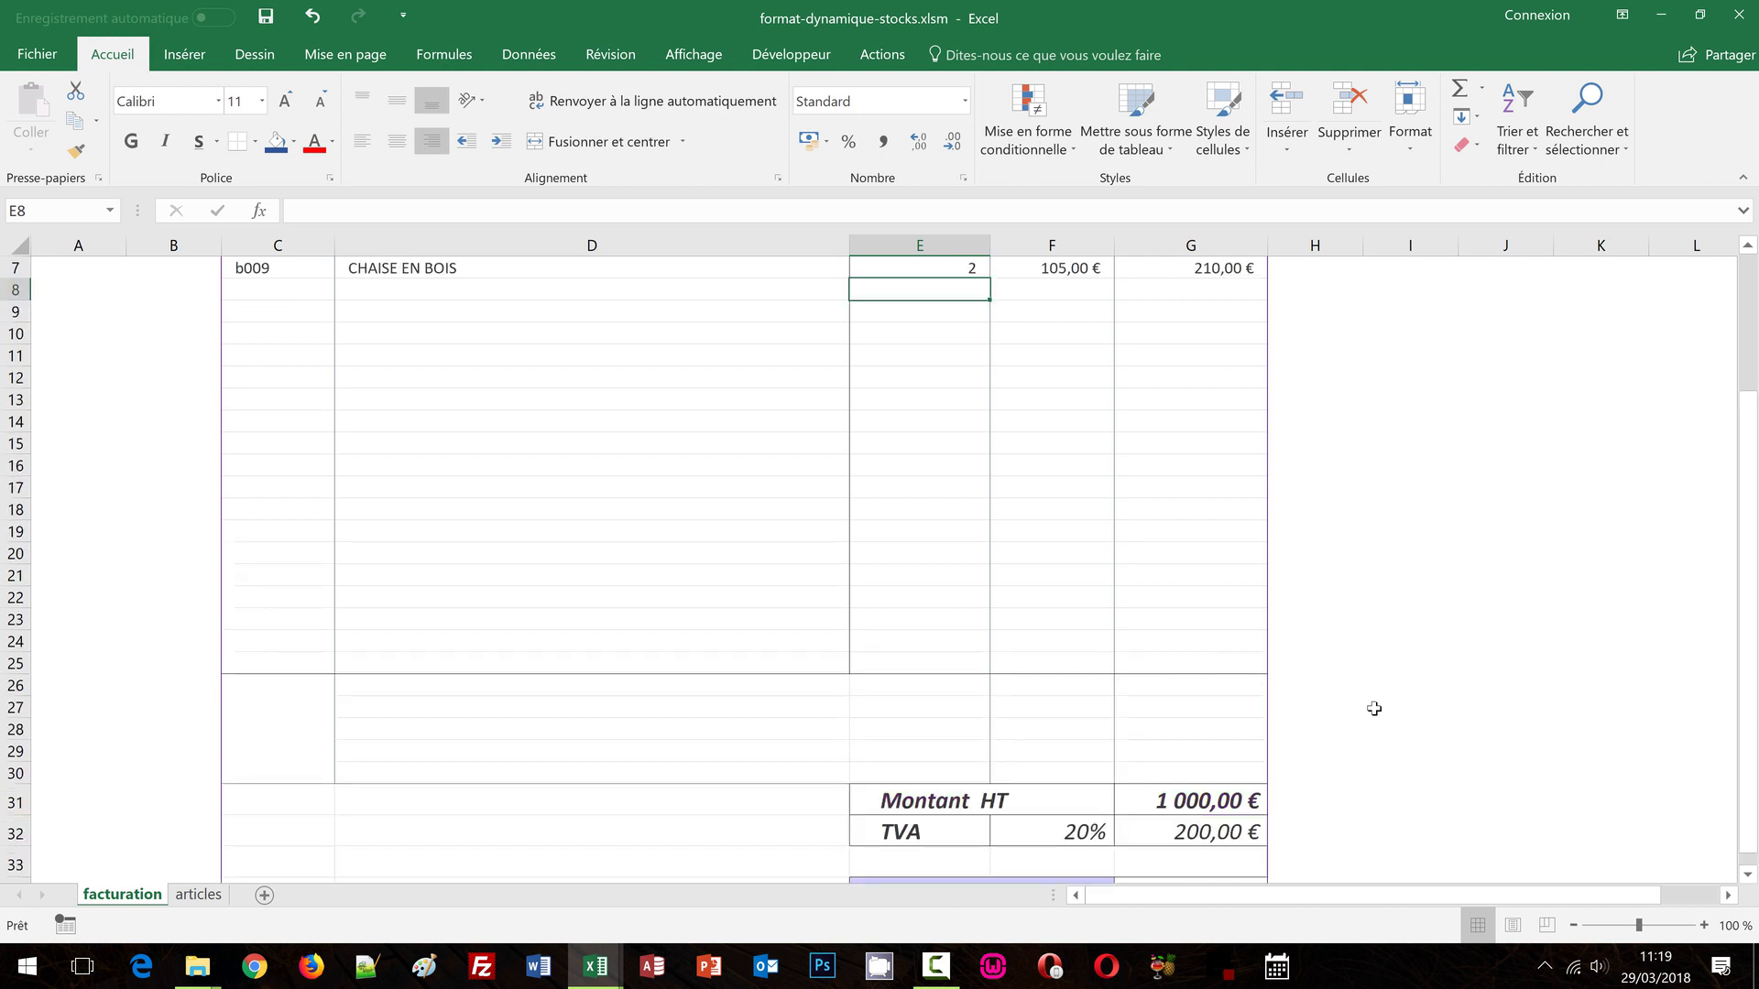
pyautogui.scroll(2, 1374, 704)
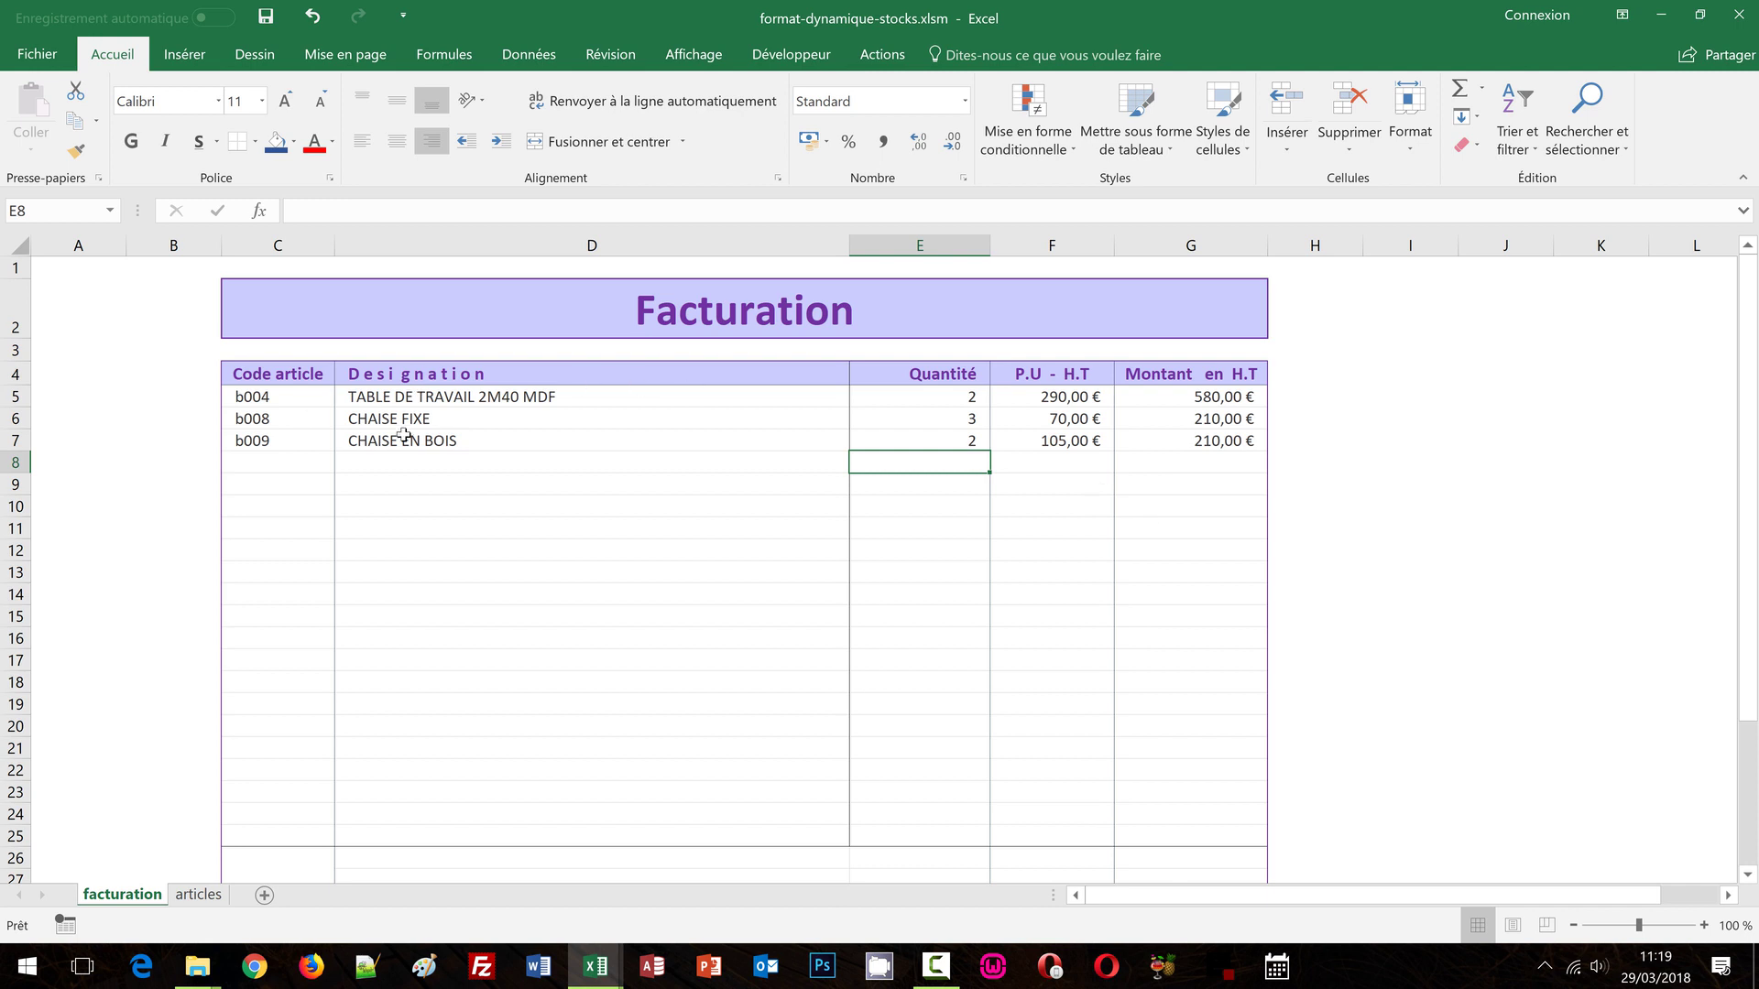
pyautogui.click(944, 440)
pyautogui.write('12')
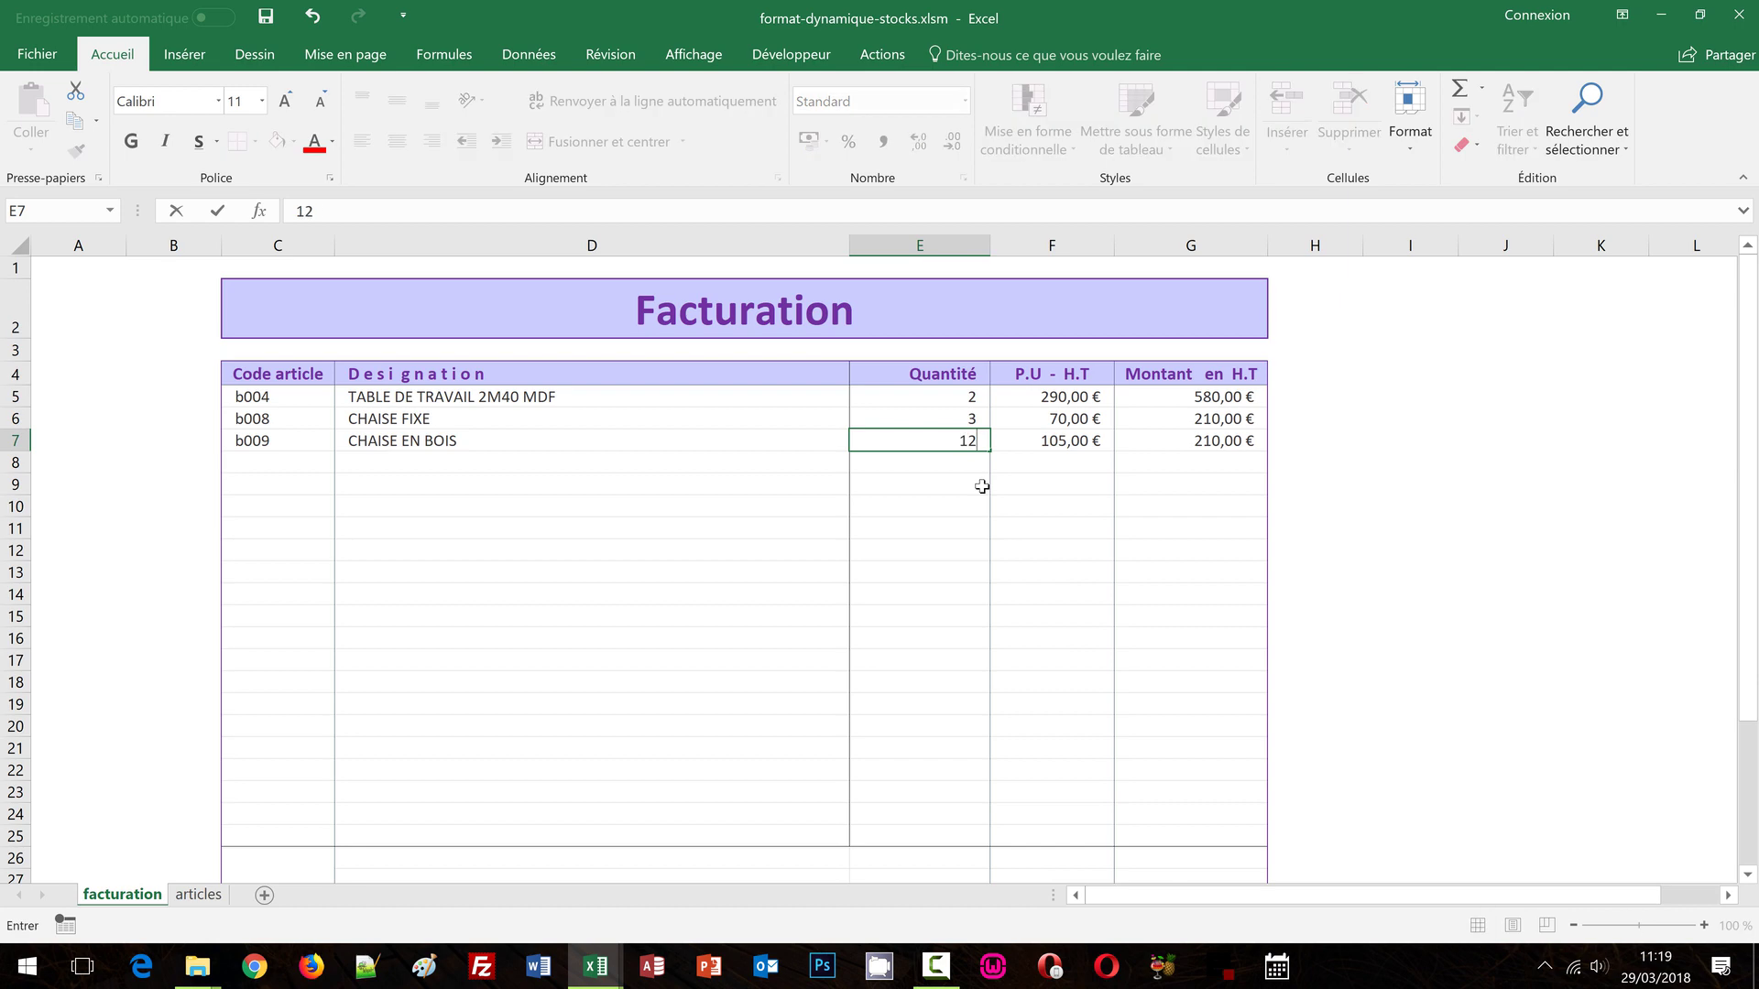
pyautogui.write('5')
pyautogui.press('Return')
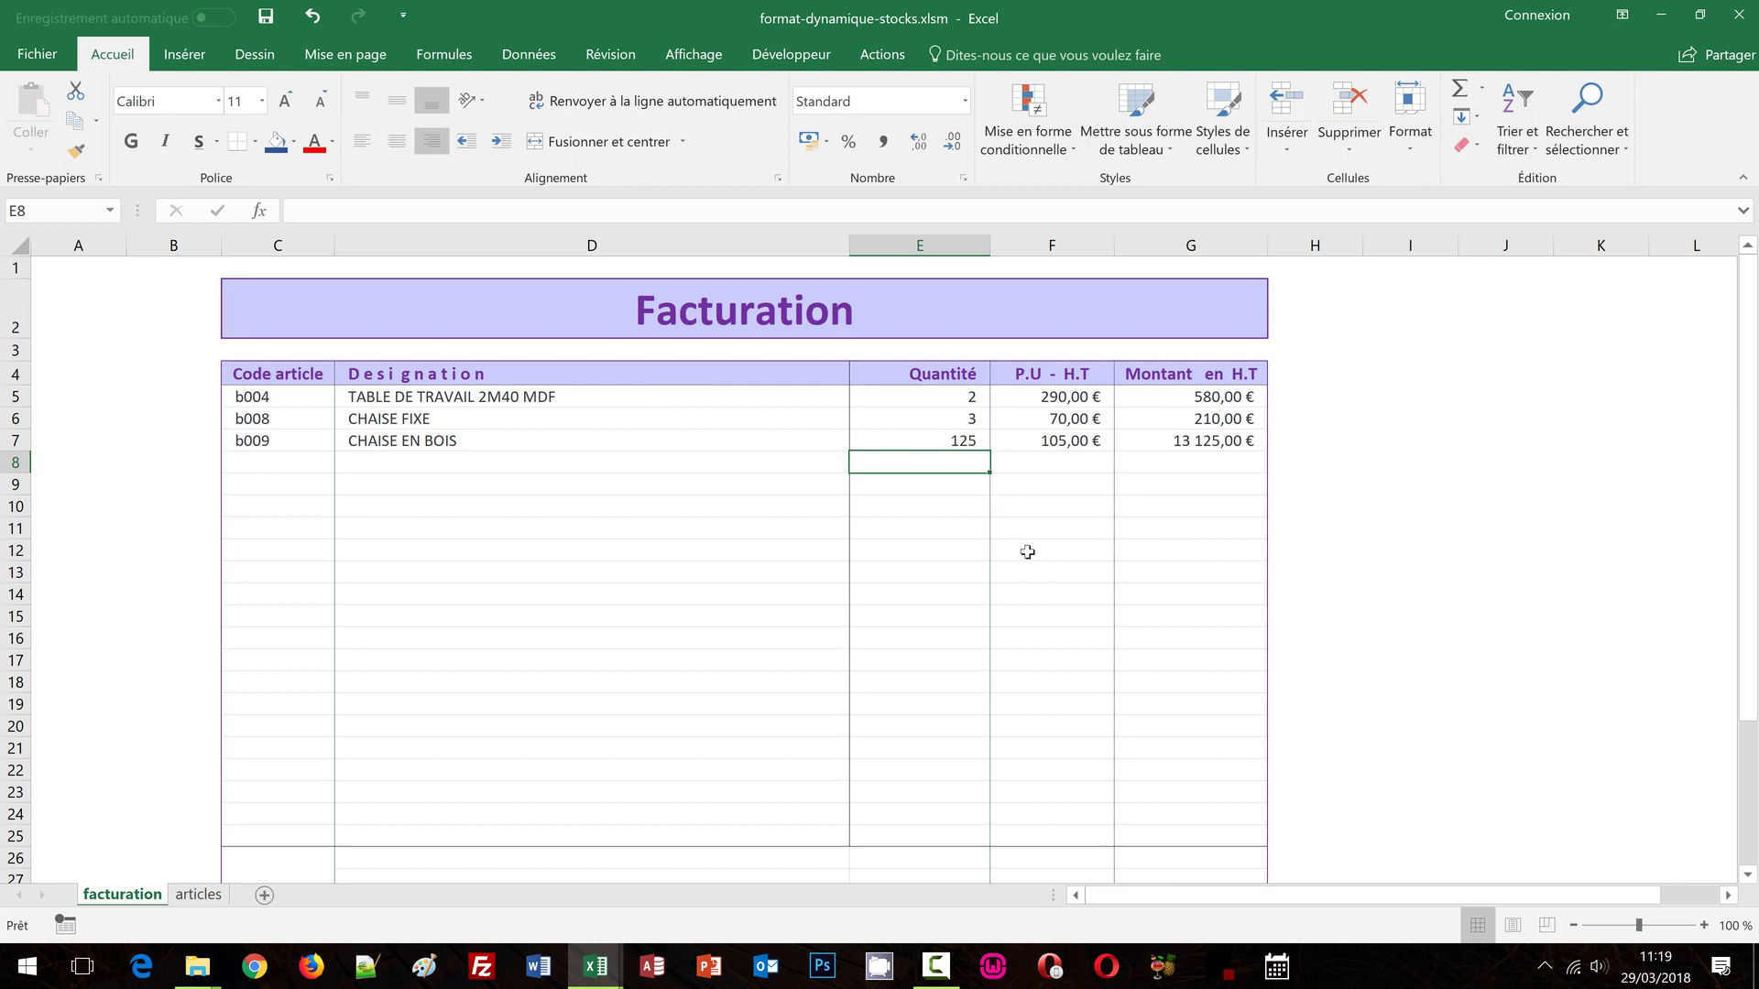
# Step: Change the CHAISE EN BOIS quantity to 3, giving 315,00 €
pyautogui.click(957, 440)
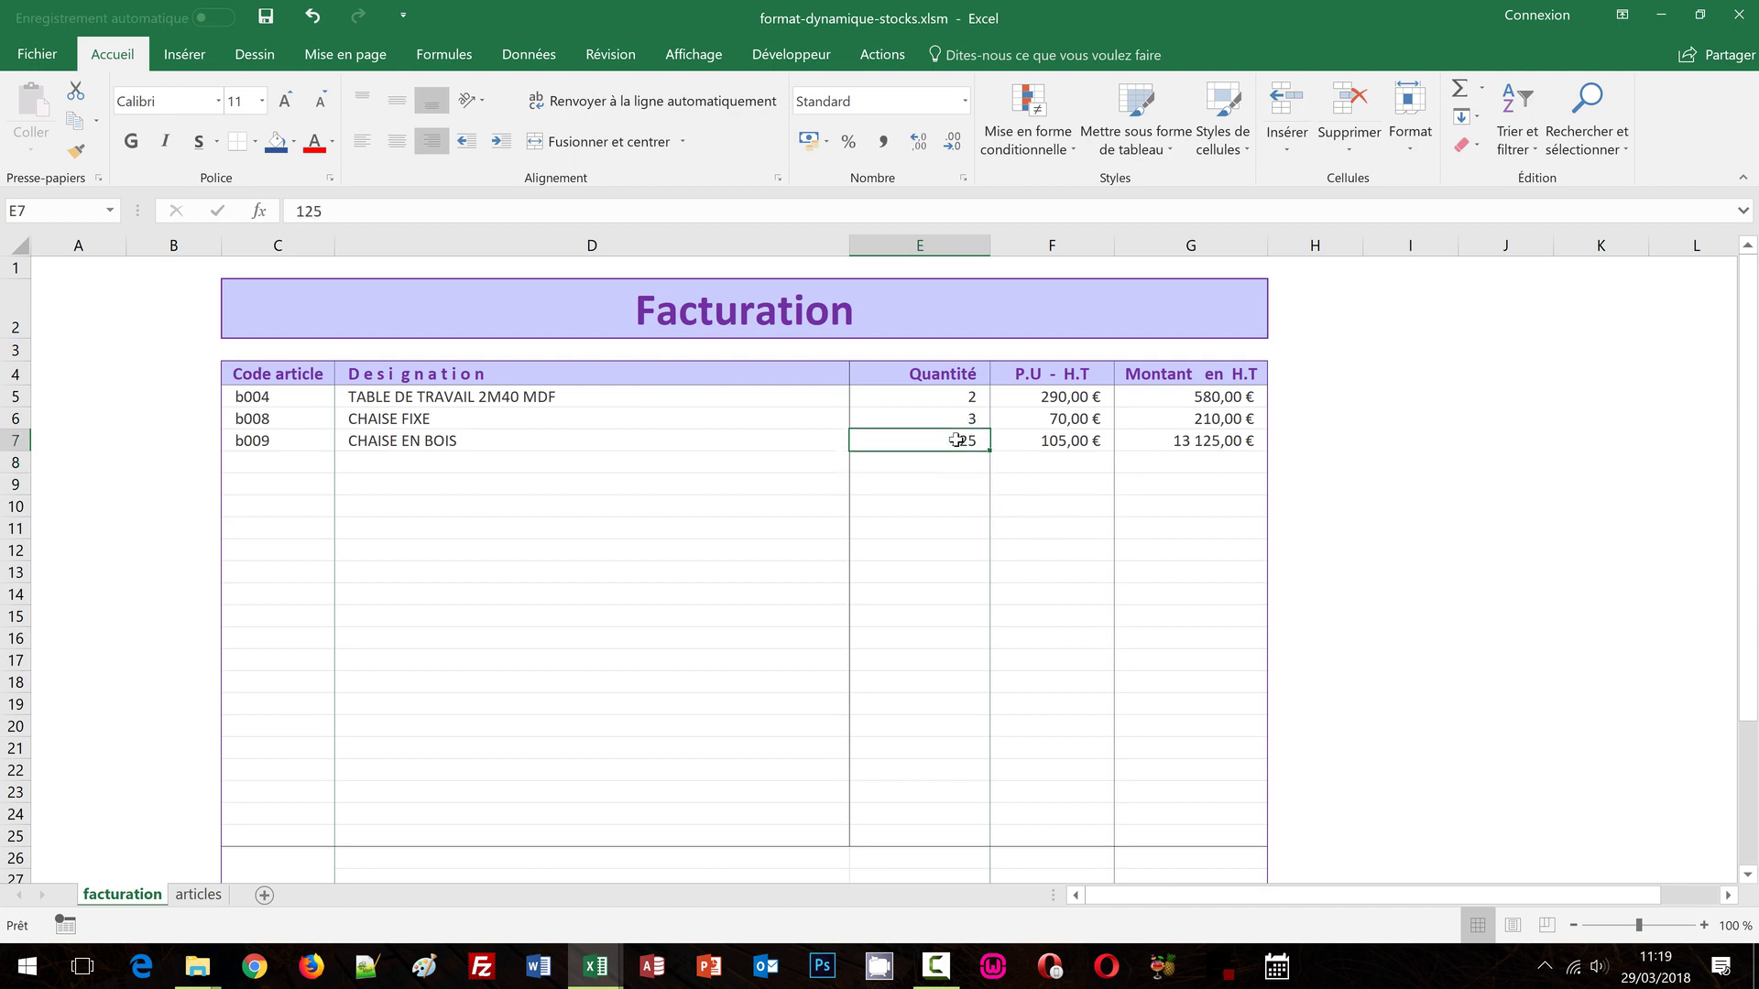
pyautogui.write('3')
pyautogui.press('Return')
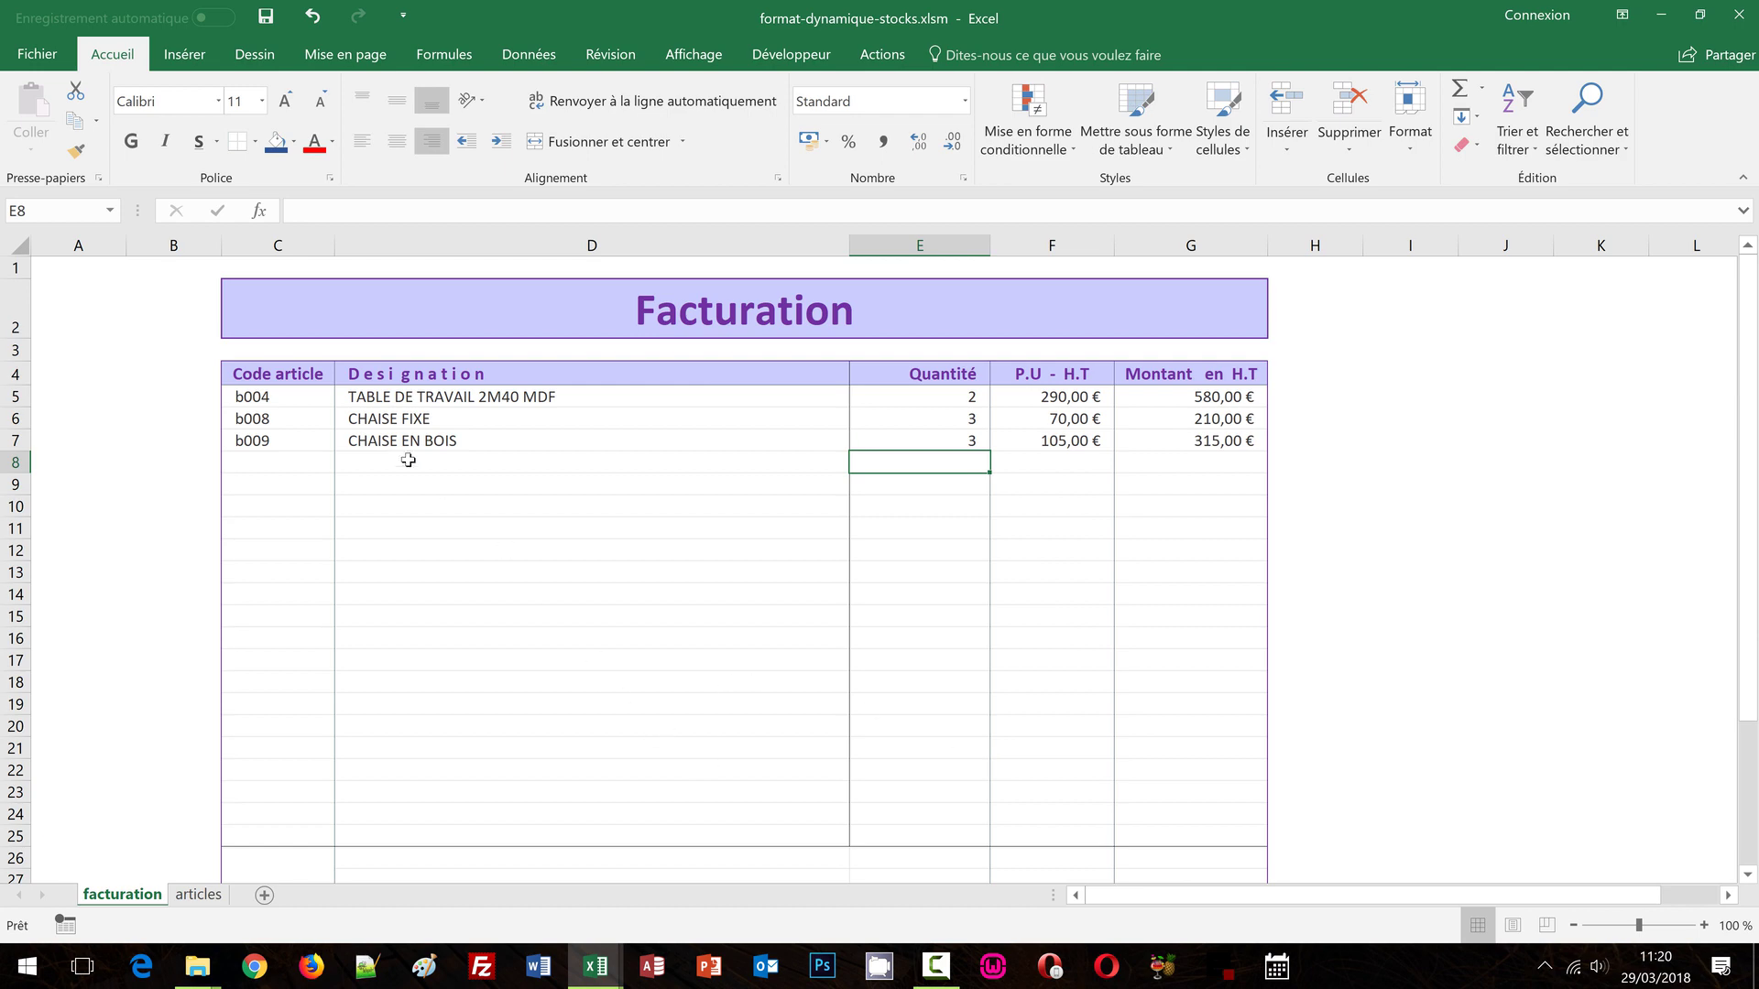
# Step: Select C5:G25 and start a new conditional formatting rule via Nouvelle règle
pyautogui.click(250, 395)
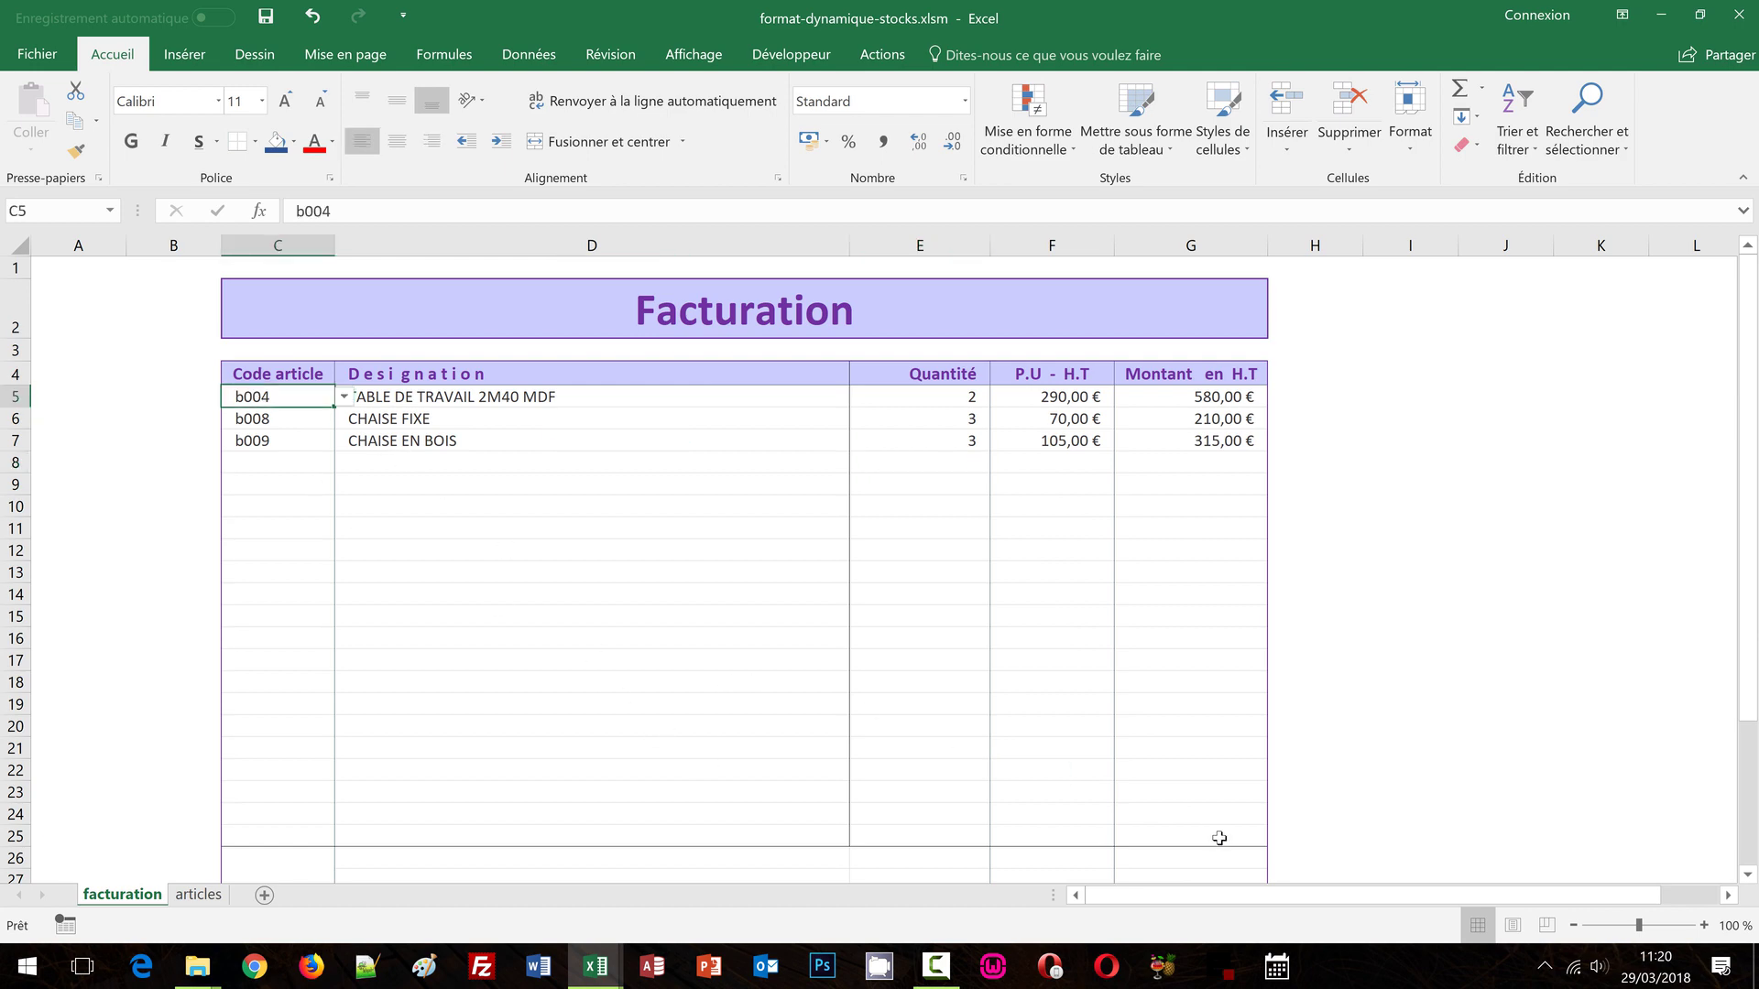
pyautogui.keyDown('shift'); pyautogui.click(1220, 831); pyautogui.keyUp('shift')
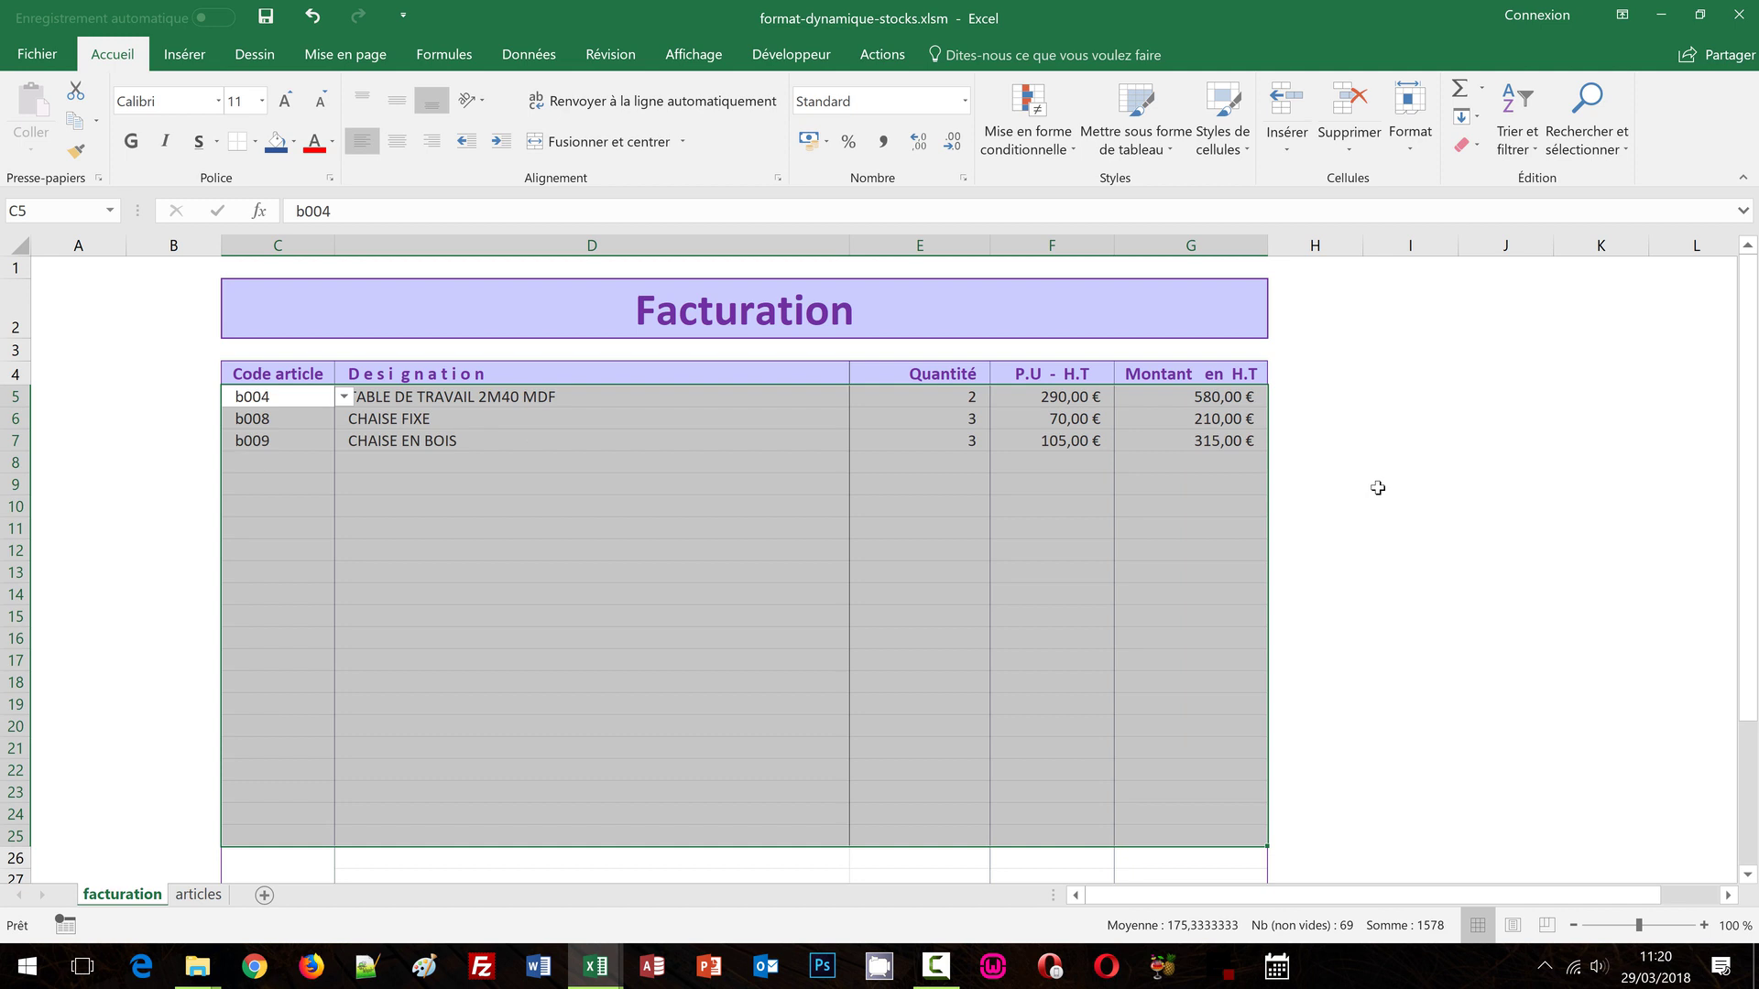
pyautogui.click(1042, 158)
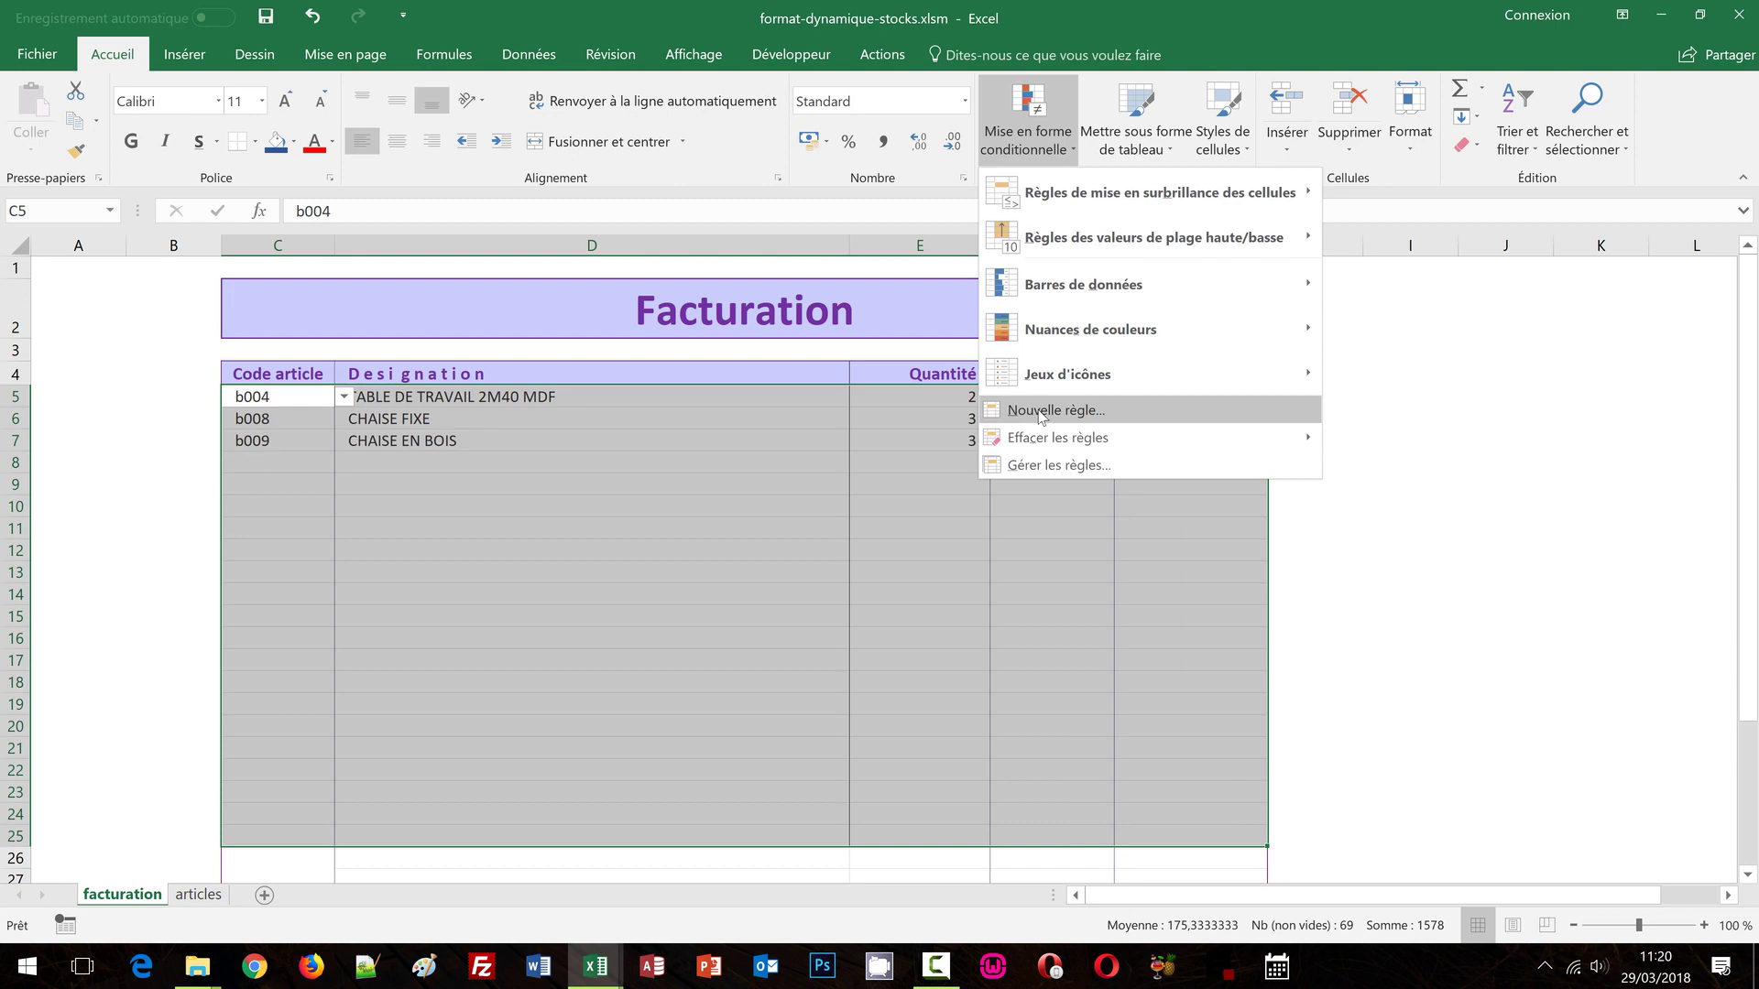
pyautogui.click(1042, 417)
pyautogui.moveTo(859, 421); pyautogui.dragTo(849, 271)
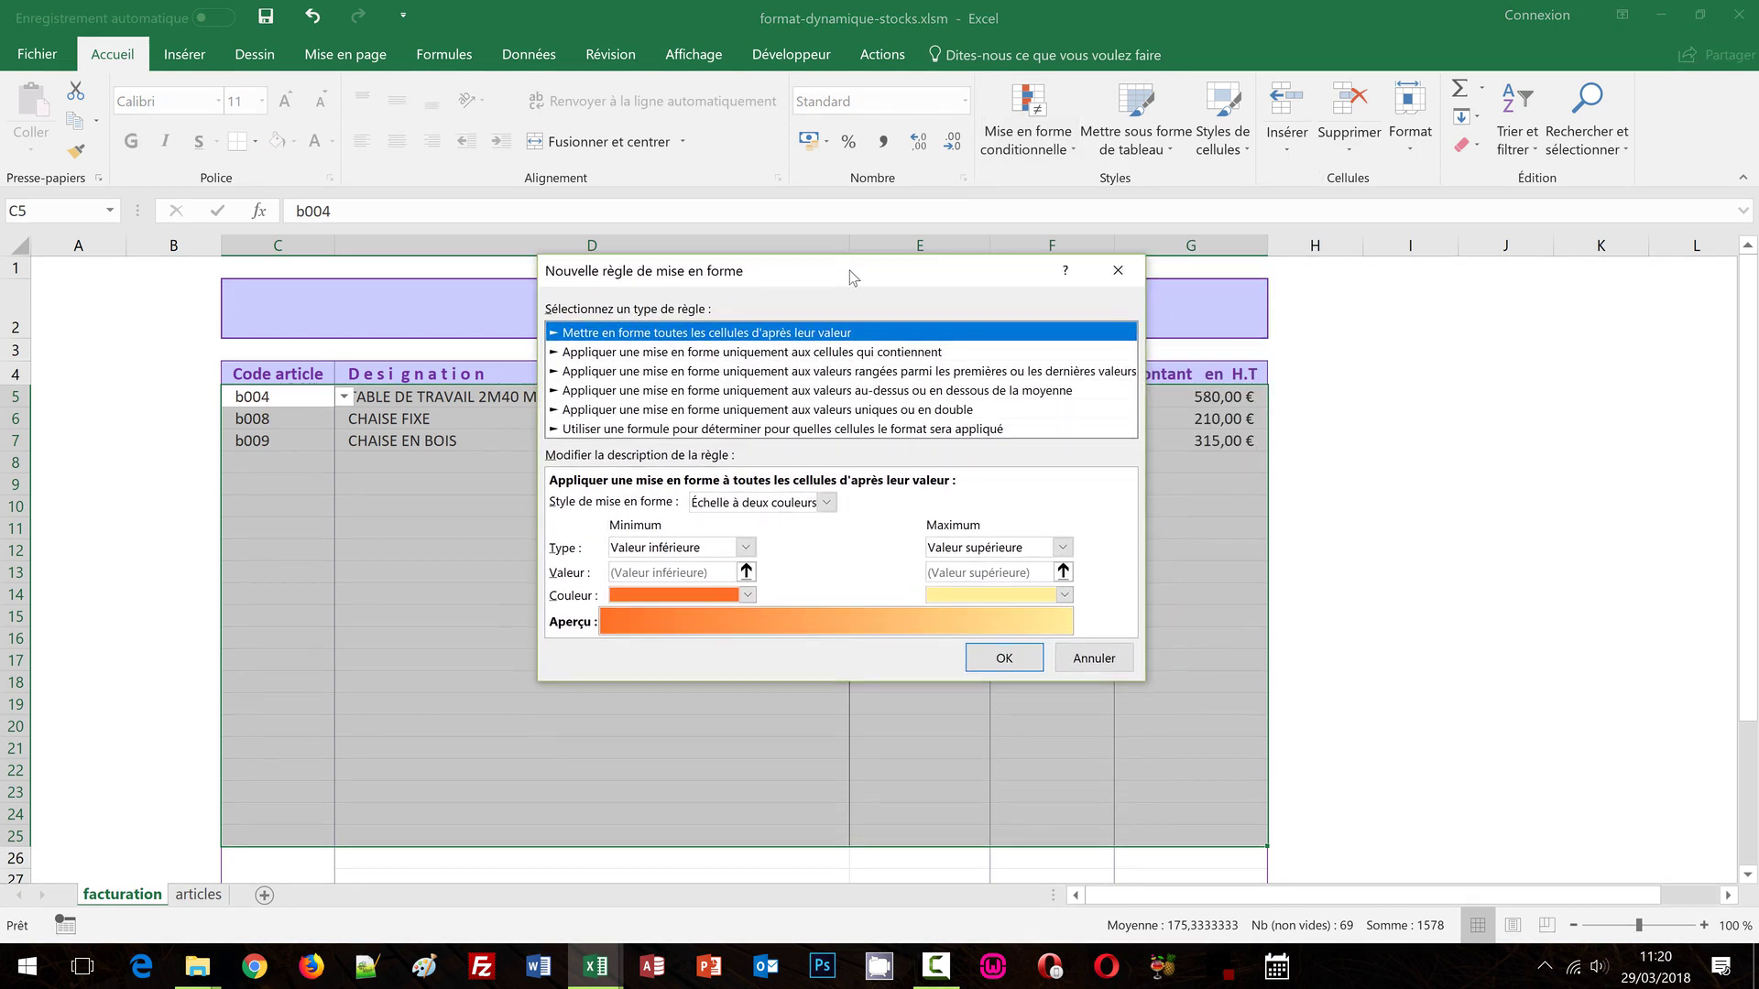
# Step: Set the rule type to 'Utiliser une formule' and begin the formula with =$E5
pyautogui.click(622, 429)
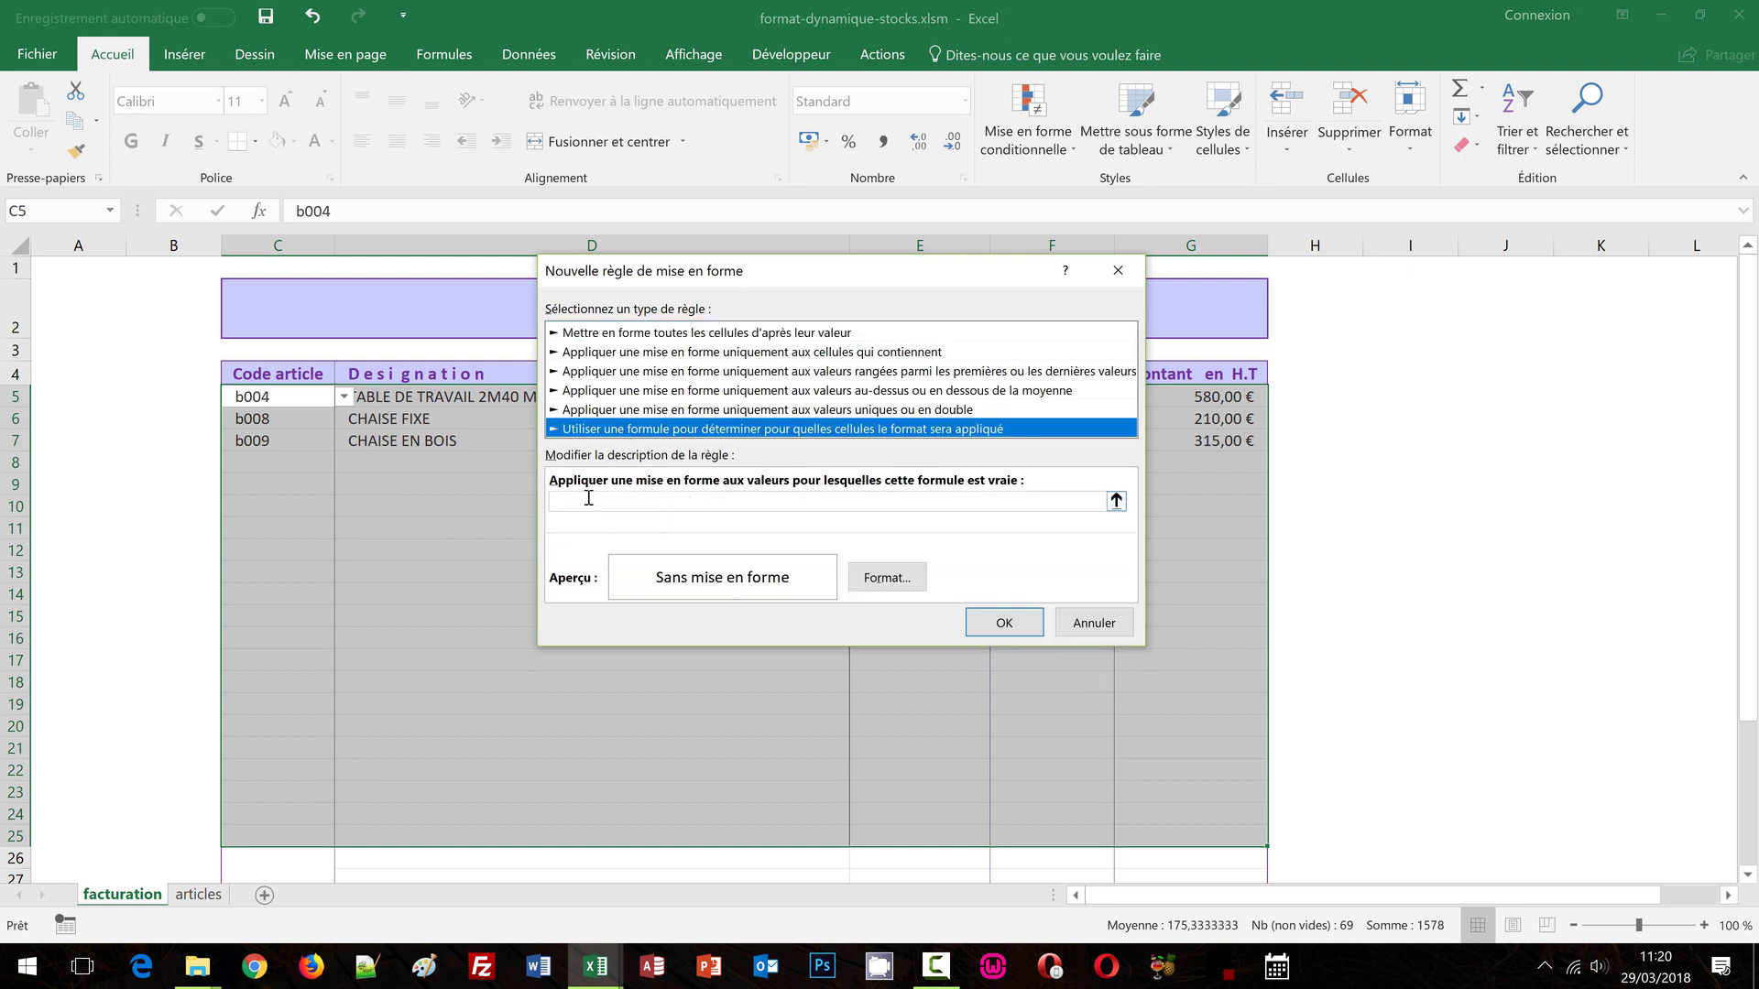
pyautogui.click(589, 499)
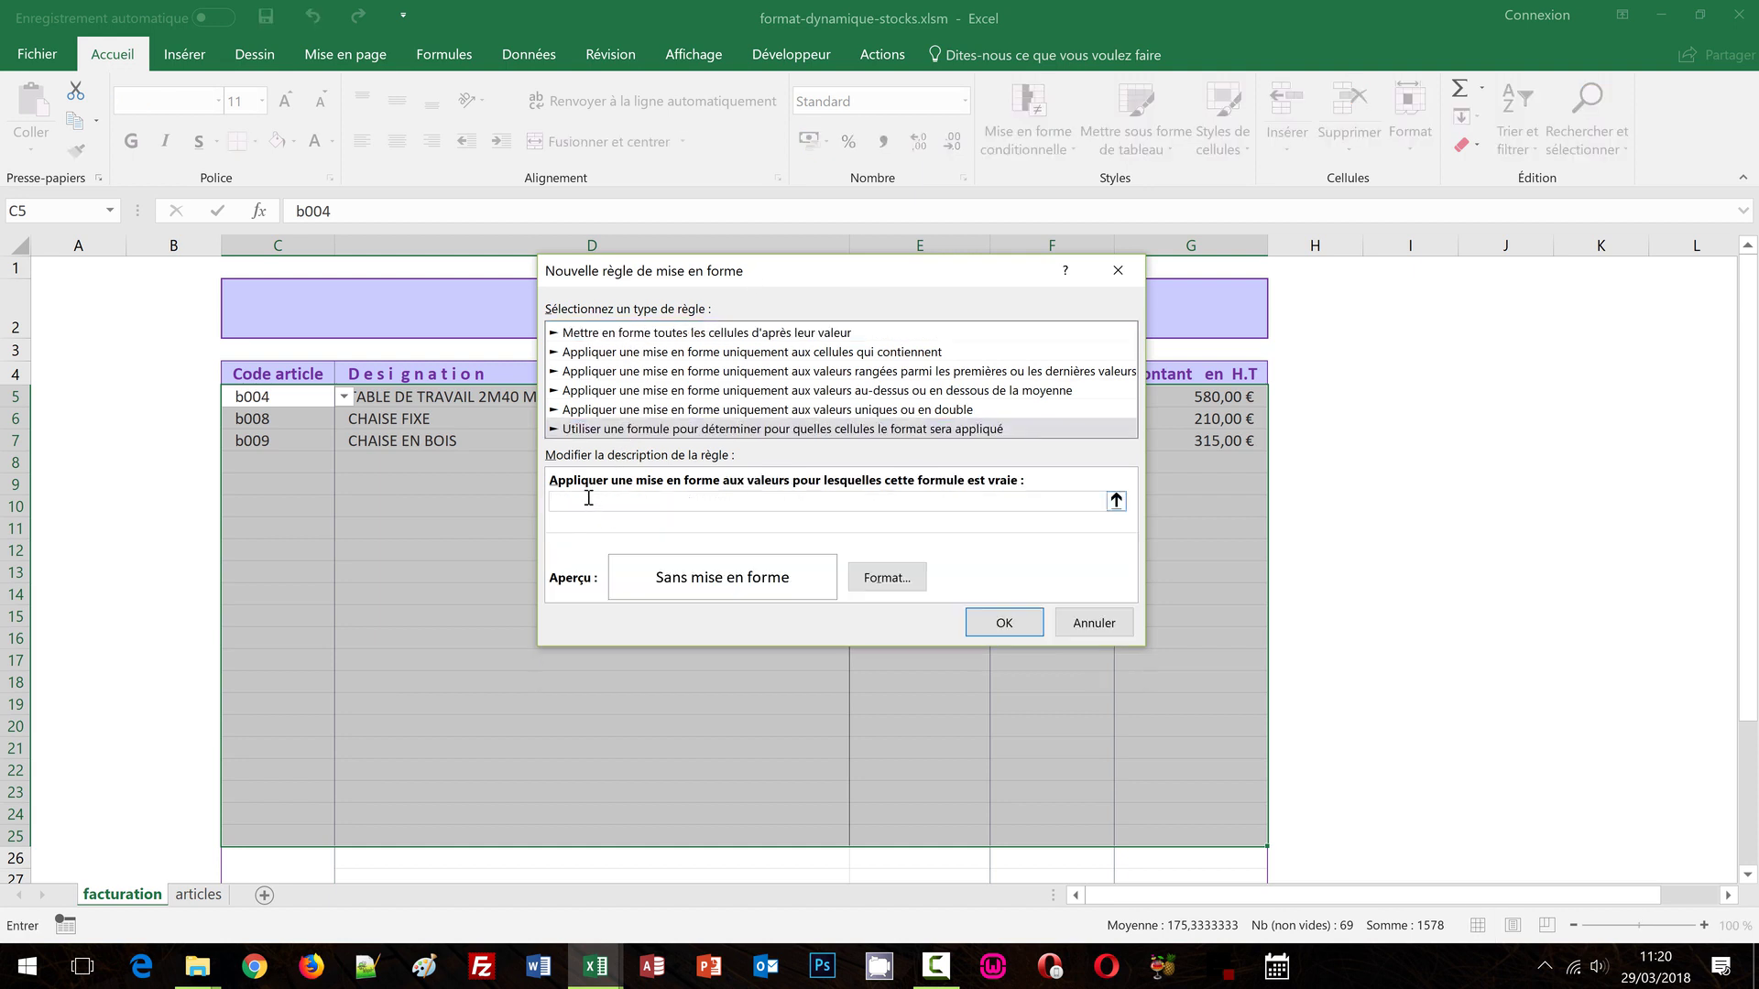
pyautogui.write('=')
pyautogui.moveTo(794, 269); pyautogui.dragTo(808, 483)
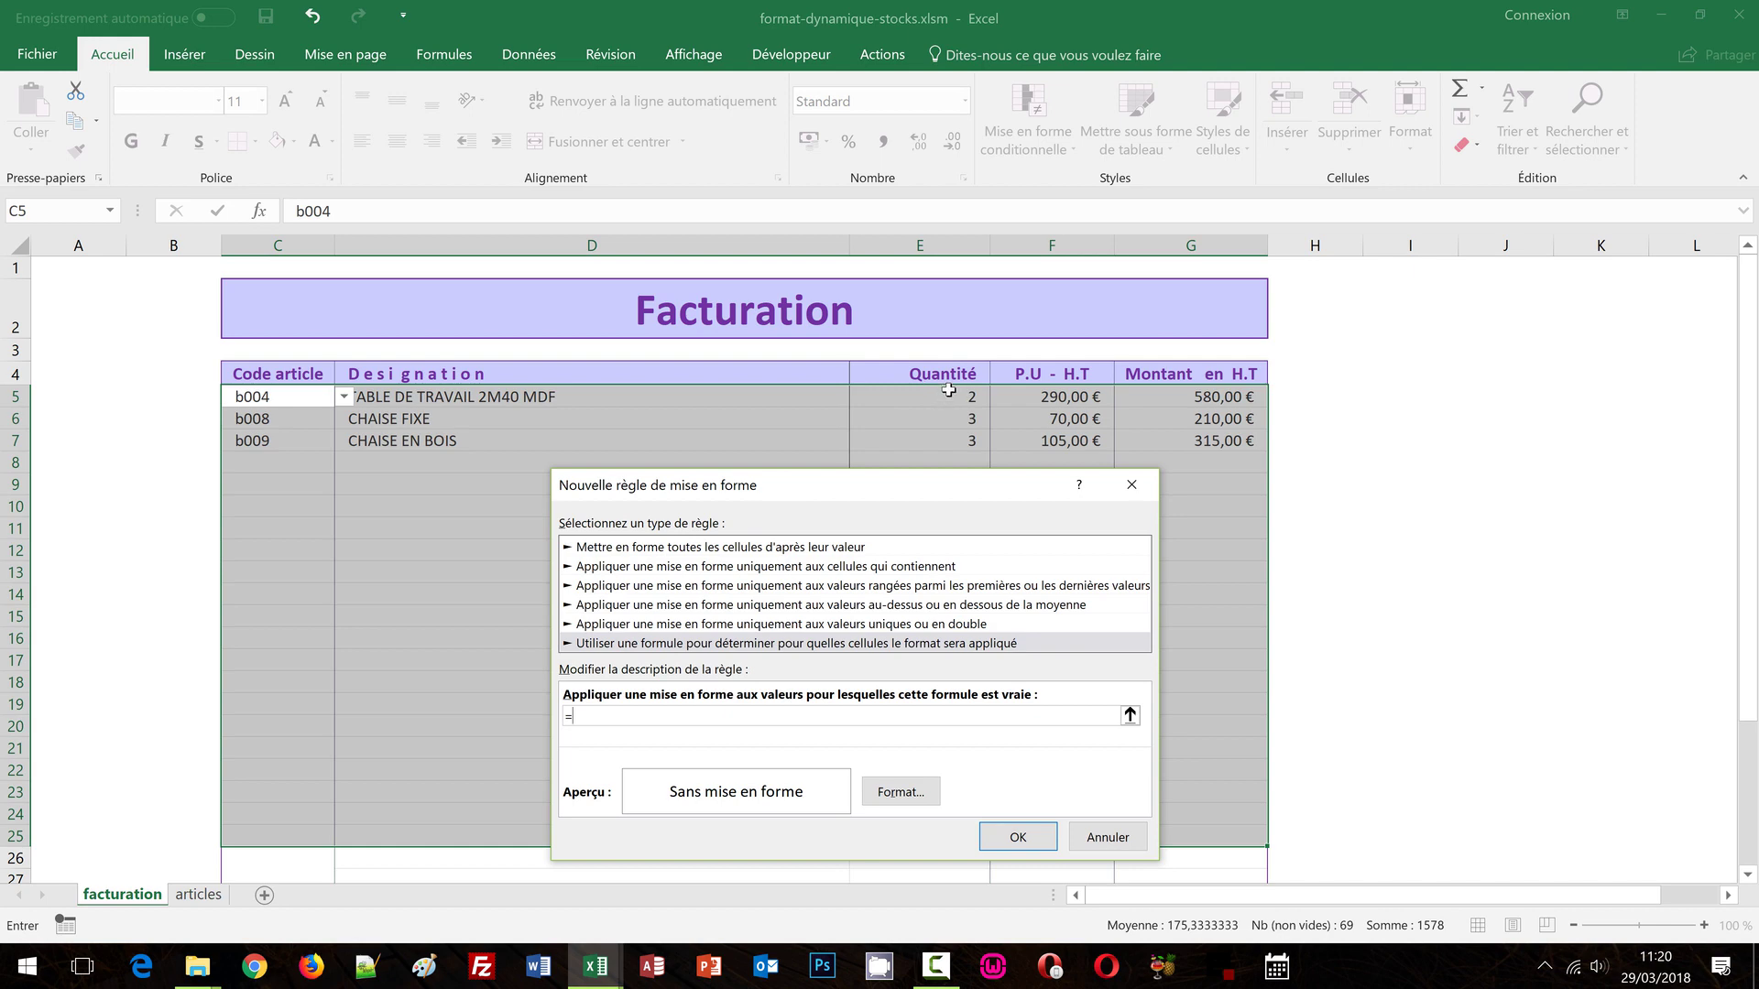
pyautogui.click(221, 896)
pyautogui.click(950, 394)
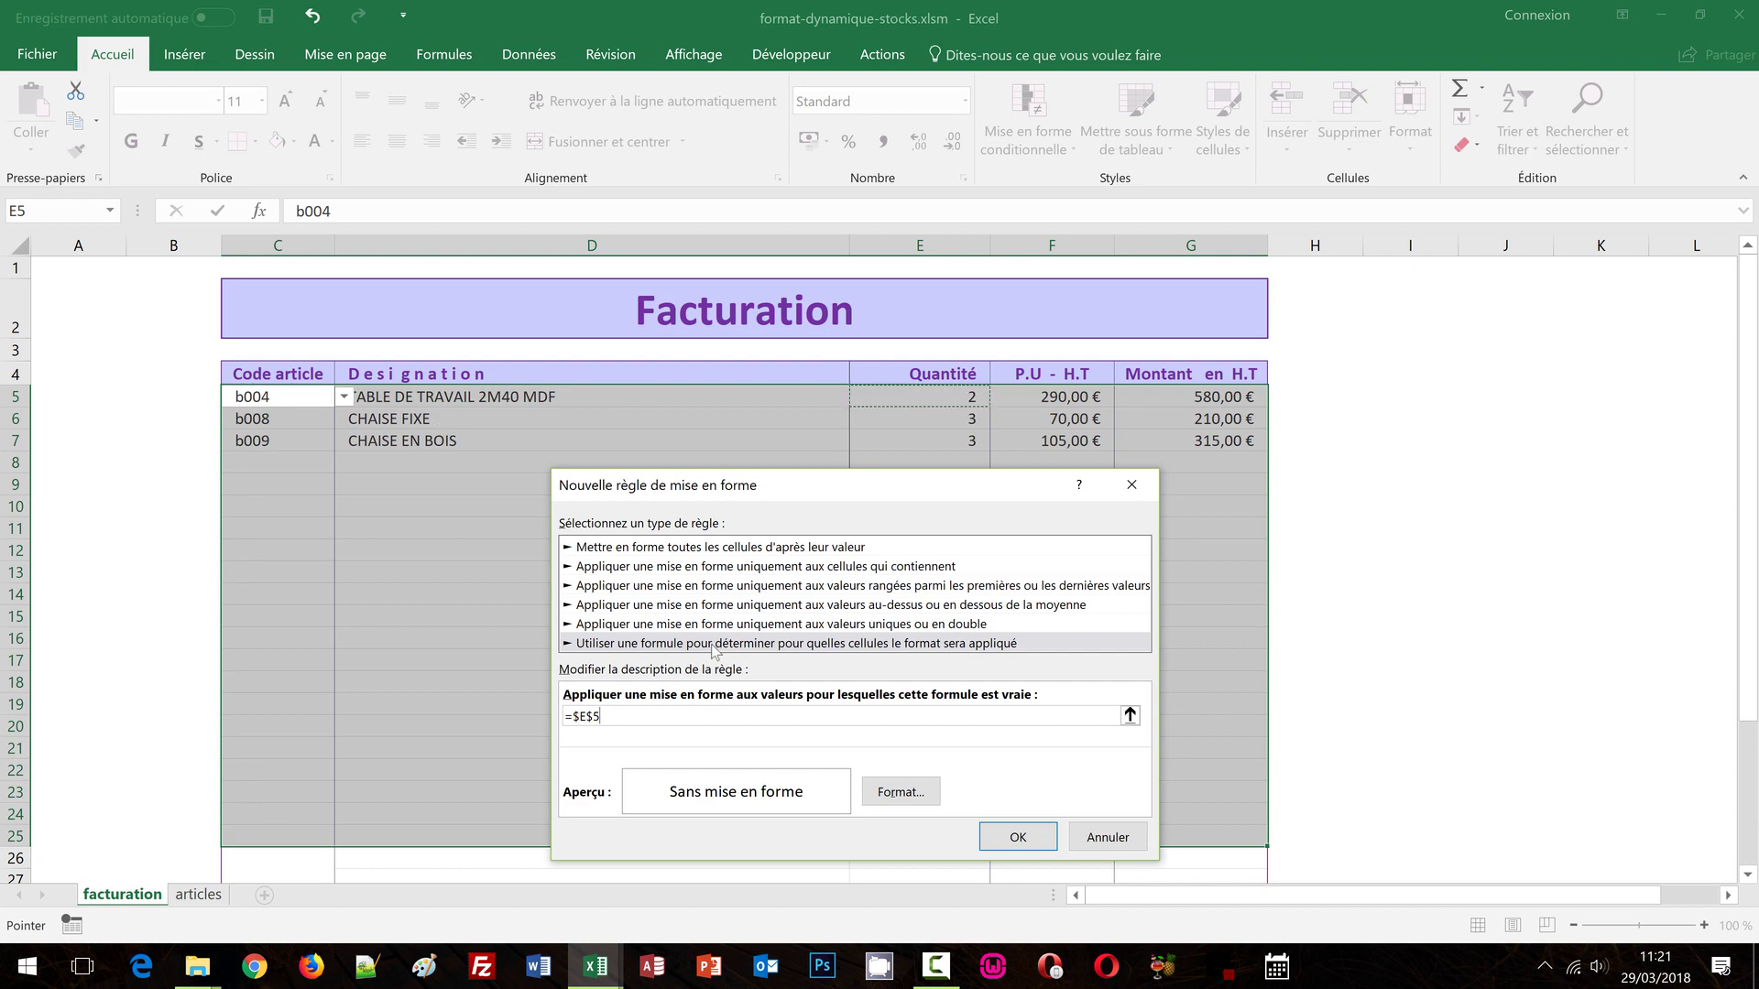
pyautogui.press('F4')
pyautogui.press('F4')
# Step: Extend the formula to =$E5>recherchev($C5; with a row-relative code reference
pyautogui.write('>')
pyautogui.write('recherche')
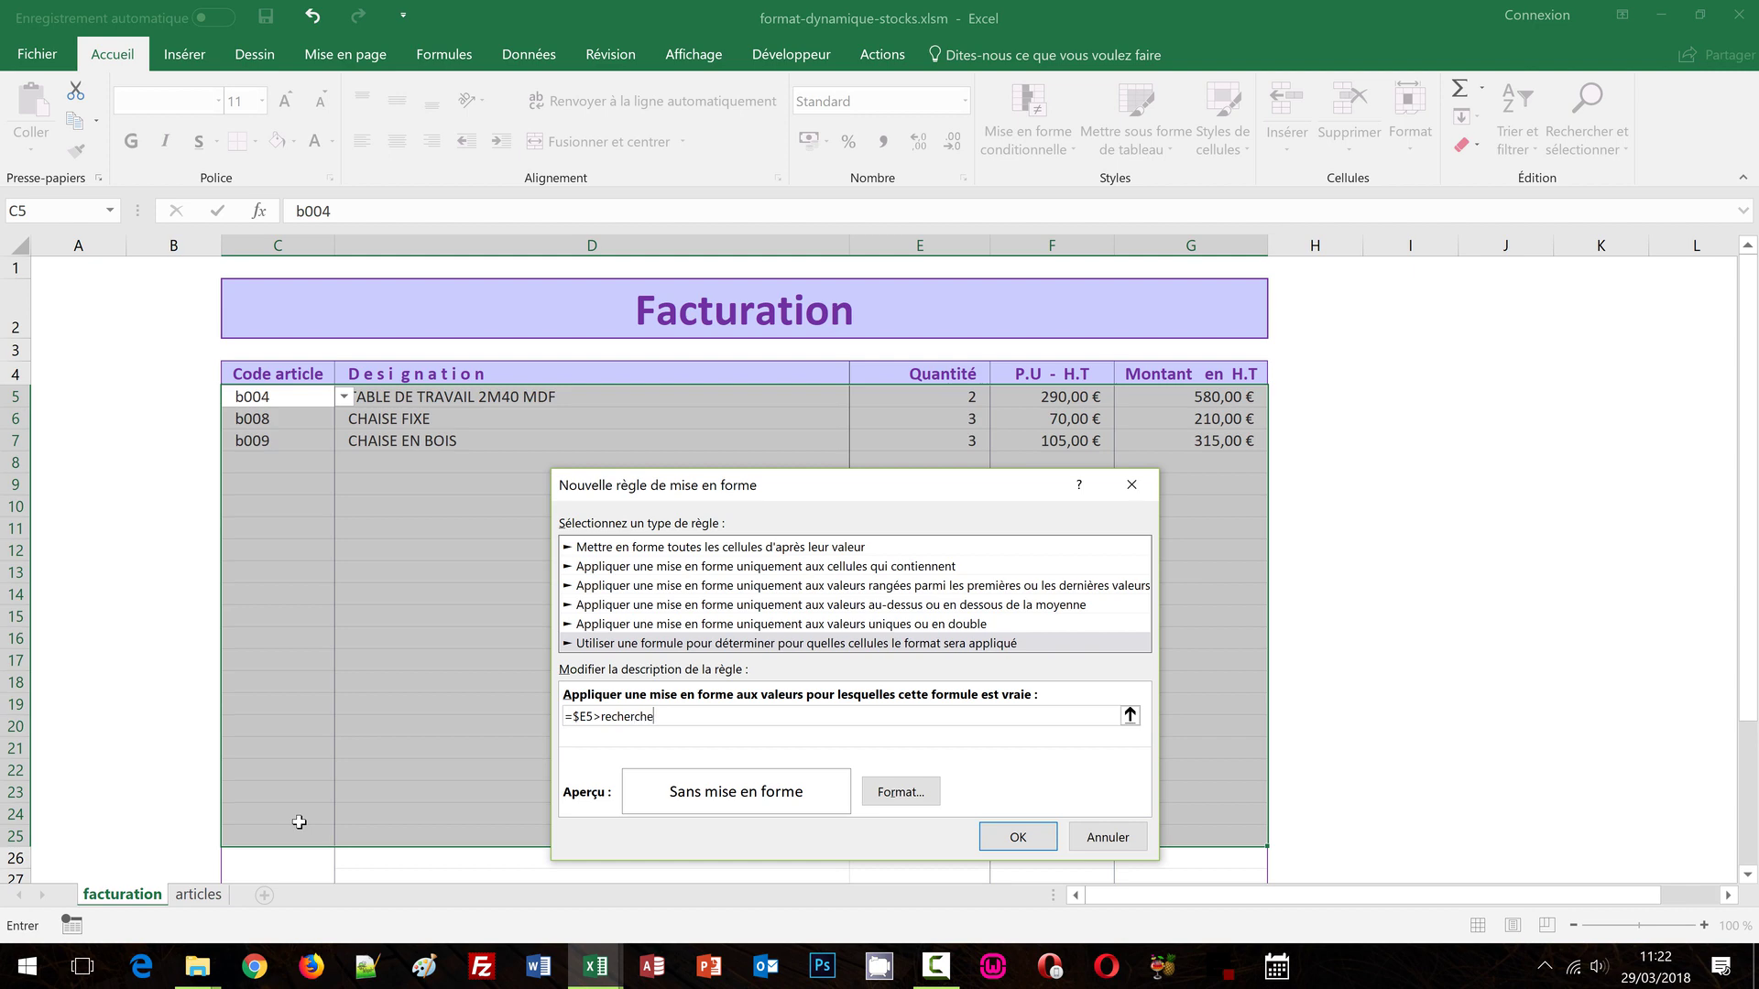
pyautogui.write('v(')
pyautogui.click(254, 396)
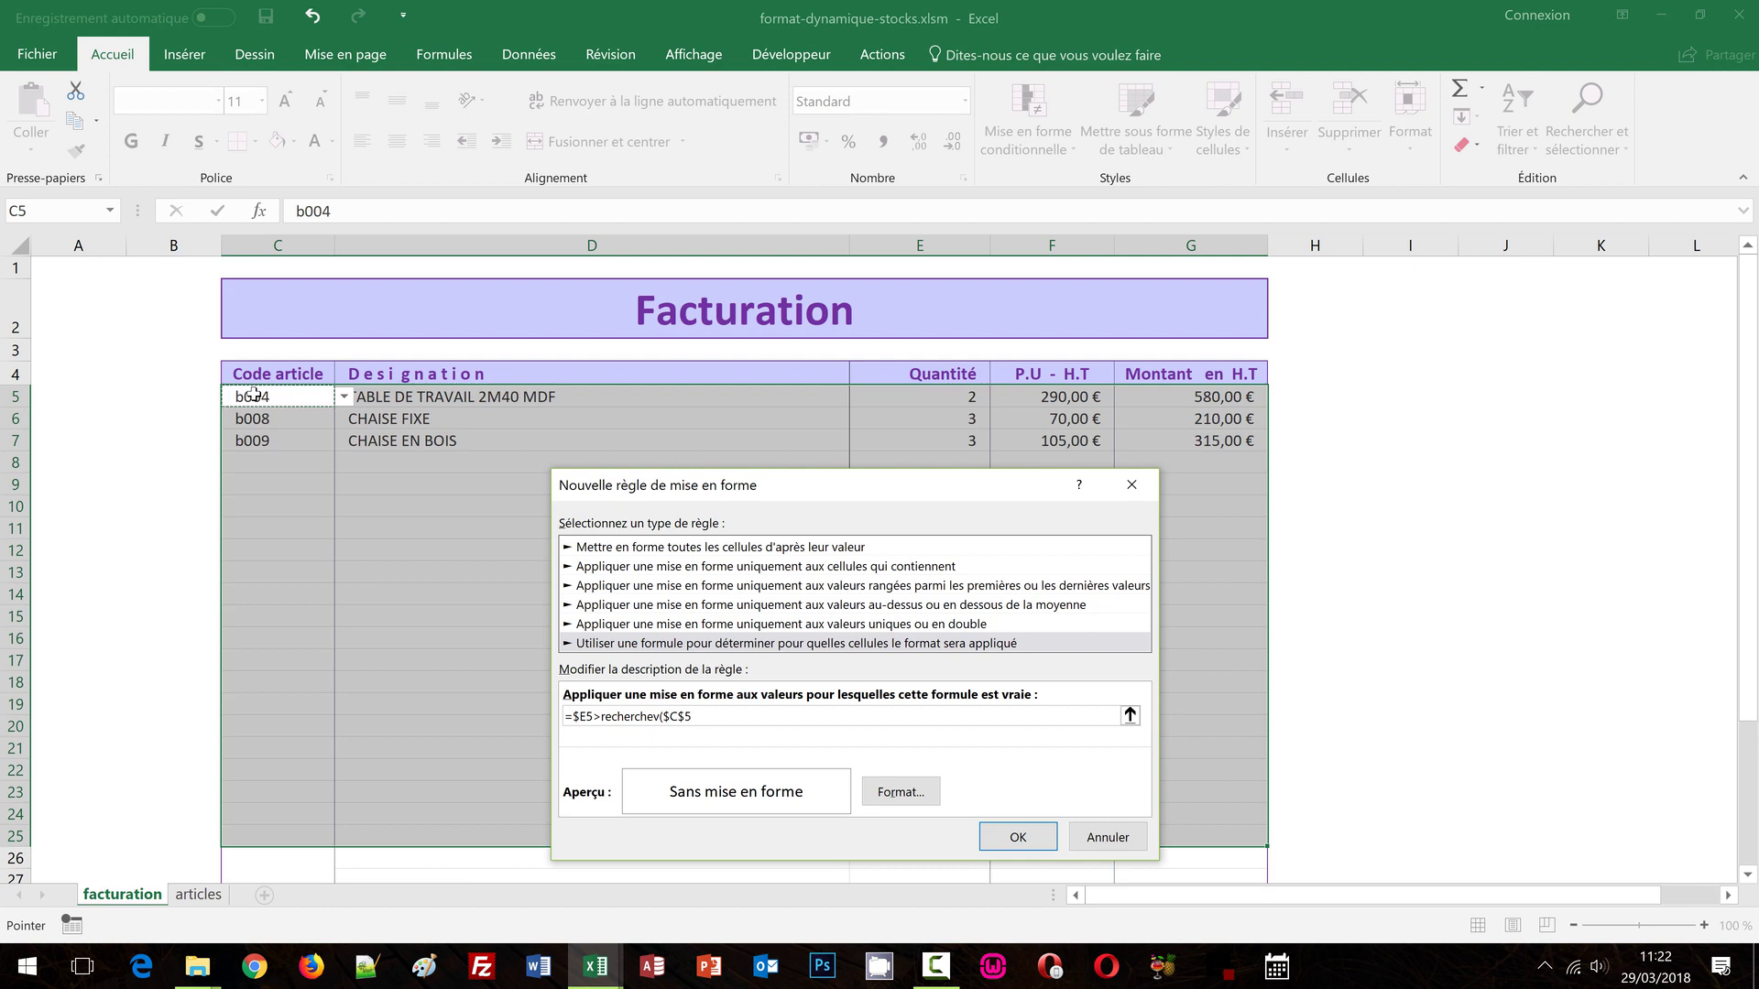
pyautogui.press('F4')
pyautogui.press('F4')
pyautogui.write(';')
# Step: Use articles!$C$6:$F$15 as the lookup range and close the formula with ;4;faux)
pyautogui.click(194, 899)
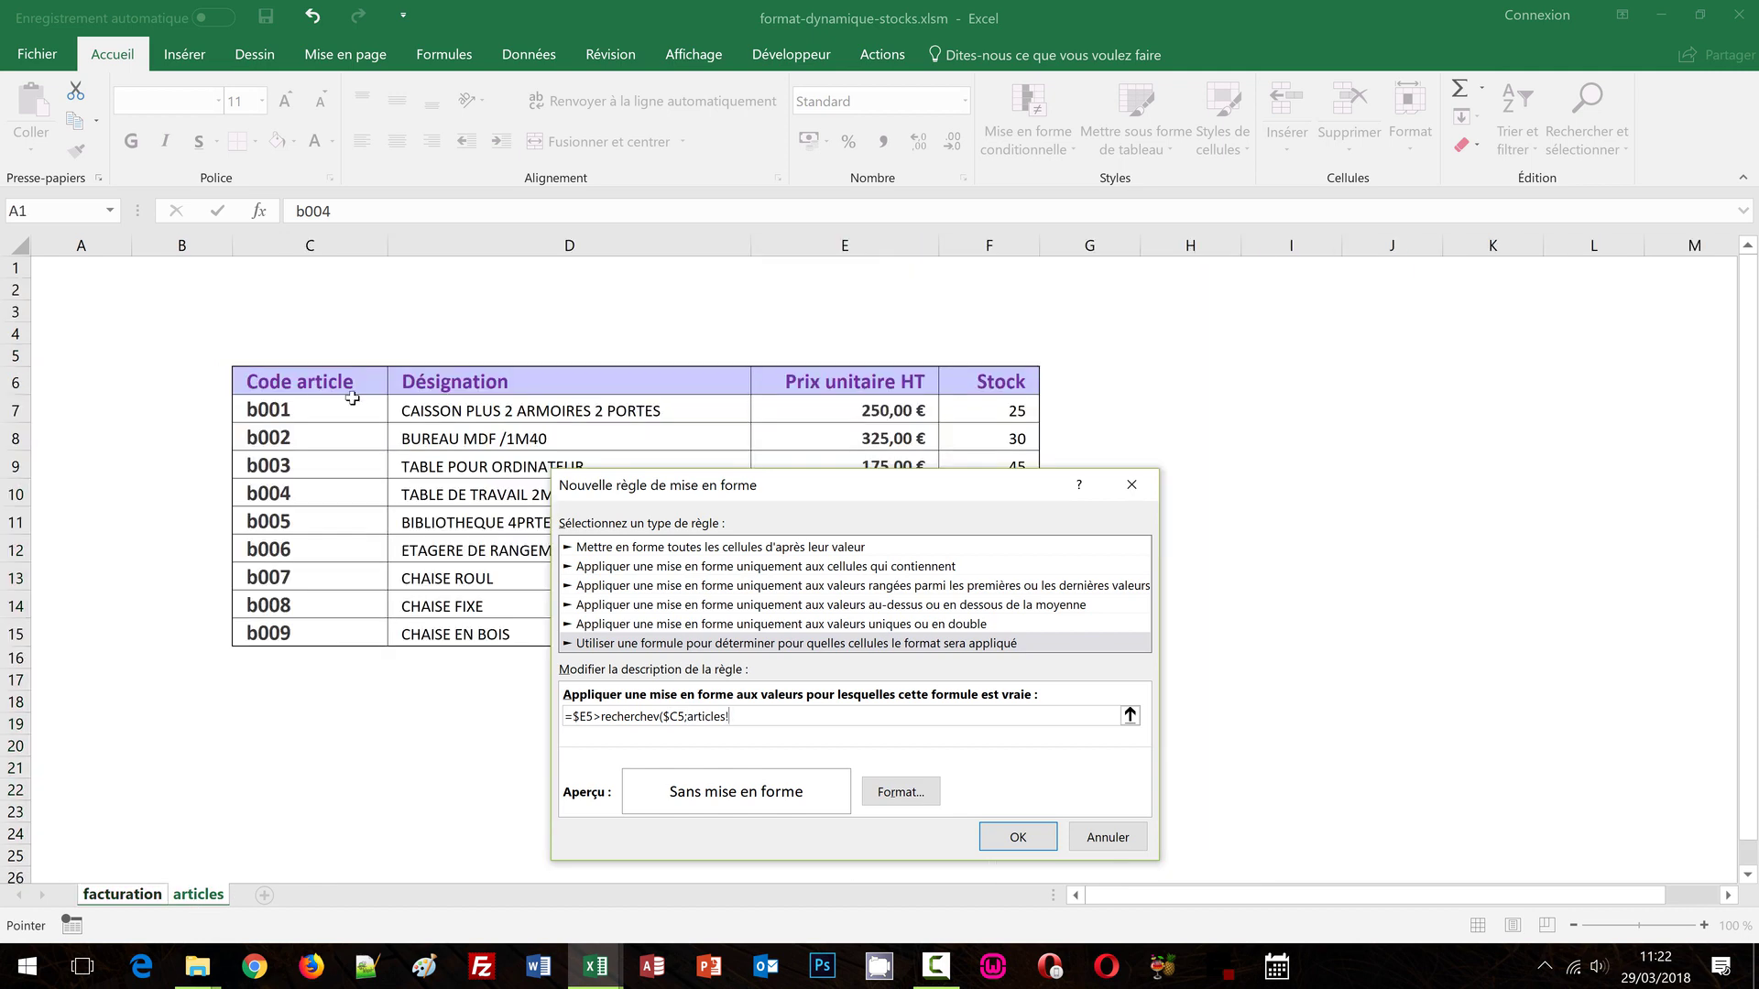
pyautogui.moveTo(797, 489); pyautogui.dragTo(536, 504)
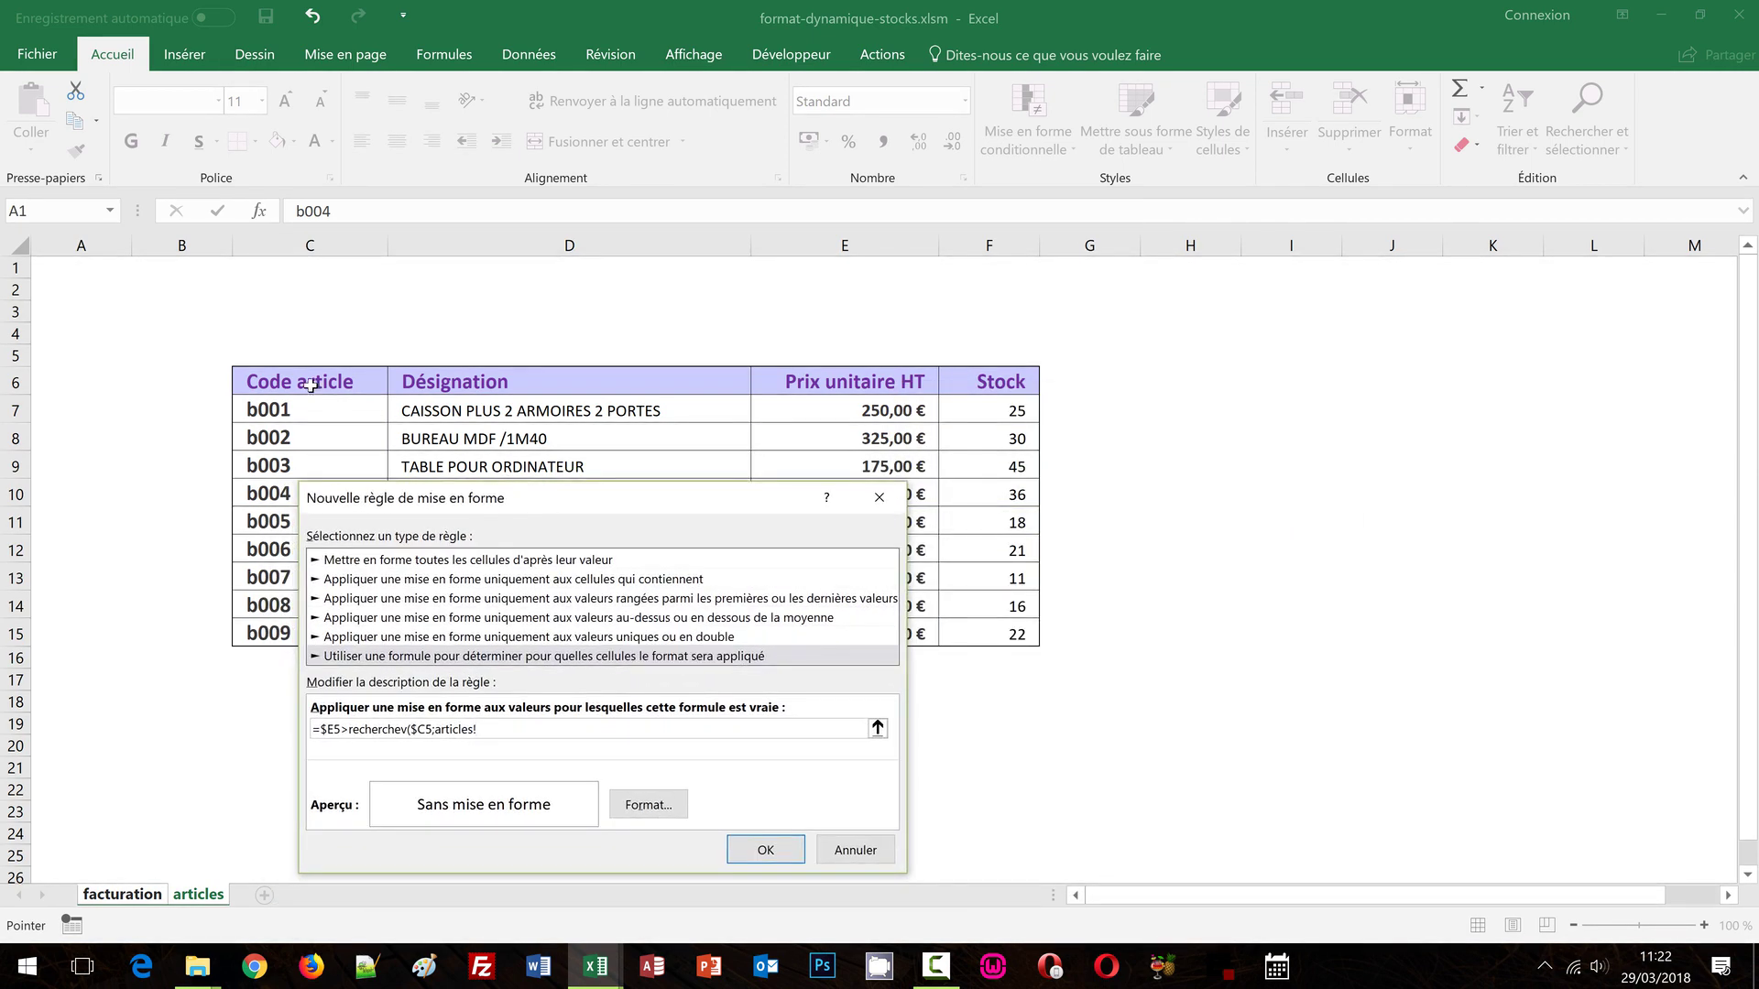
pyautogui.moveTo(302, 381)
pyautogui.mouseDown()
pyautogui.moveTo(948, 539)
pyautogui.moveTo(1017, 632)
pyautogui.mouseUp()
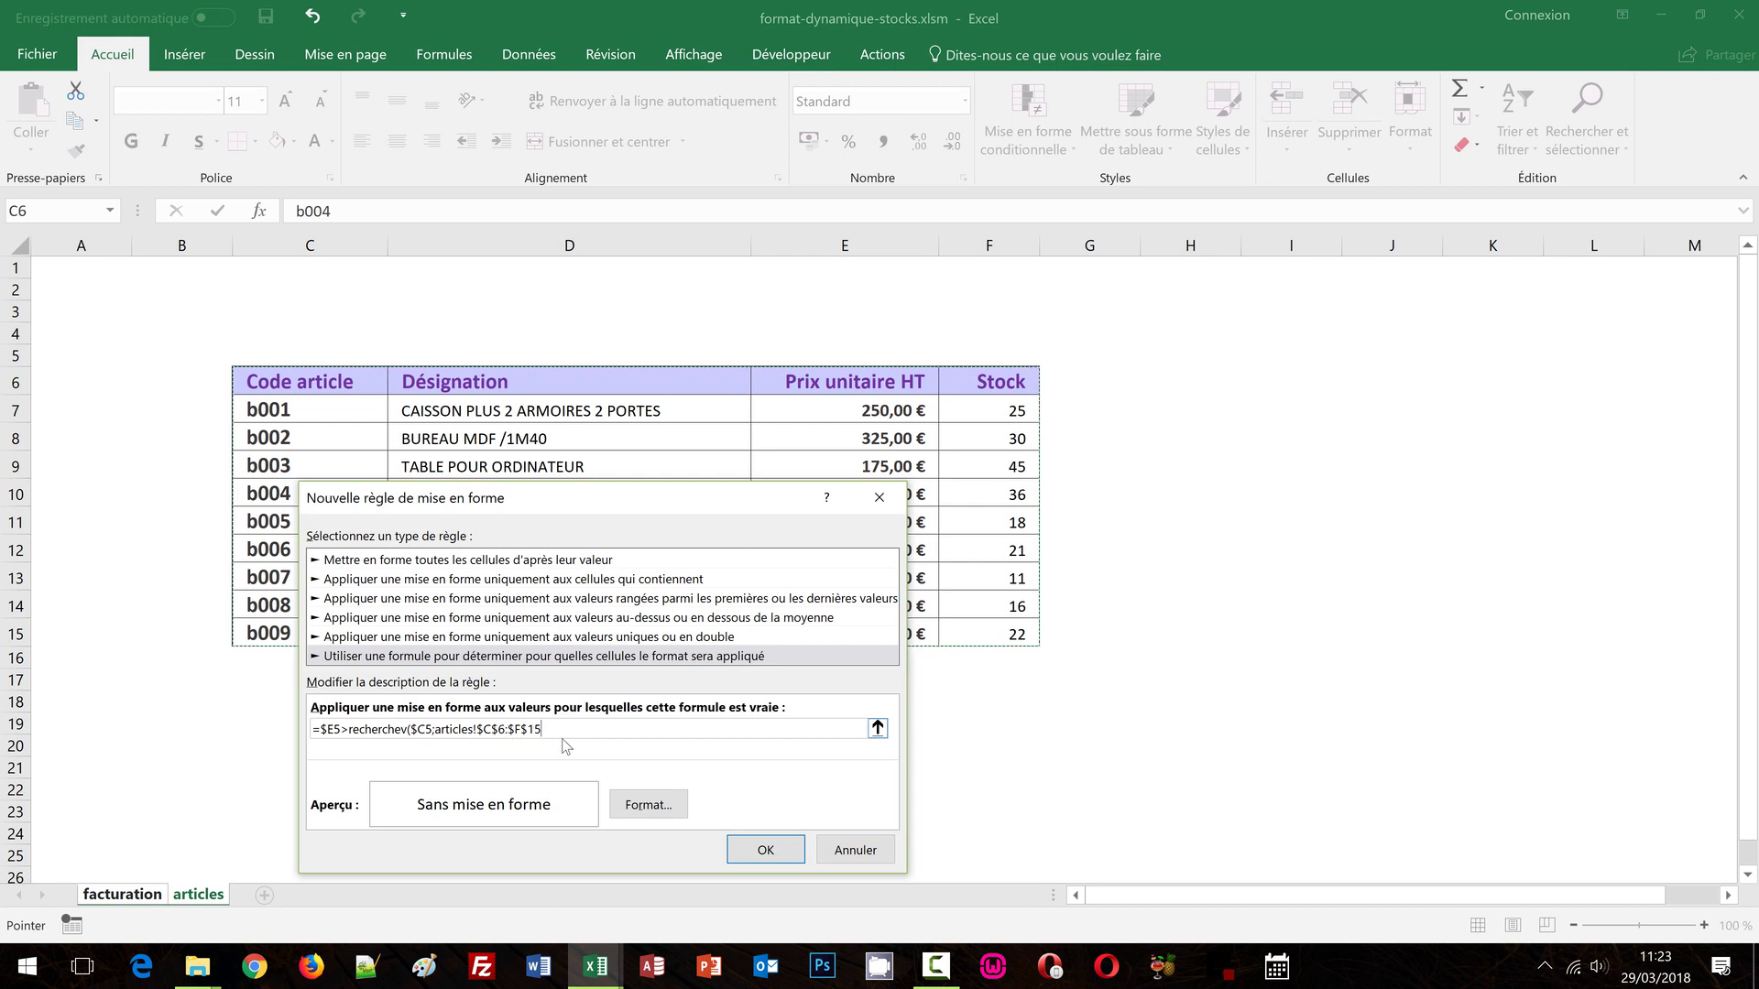
pyautogui.write(';')
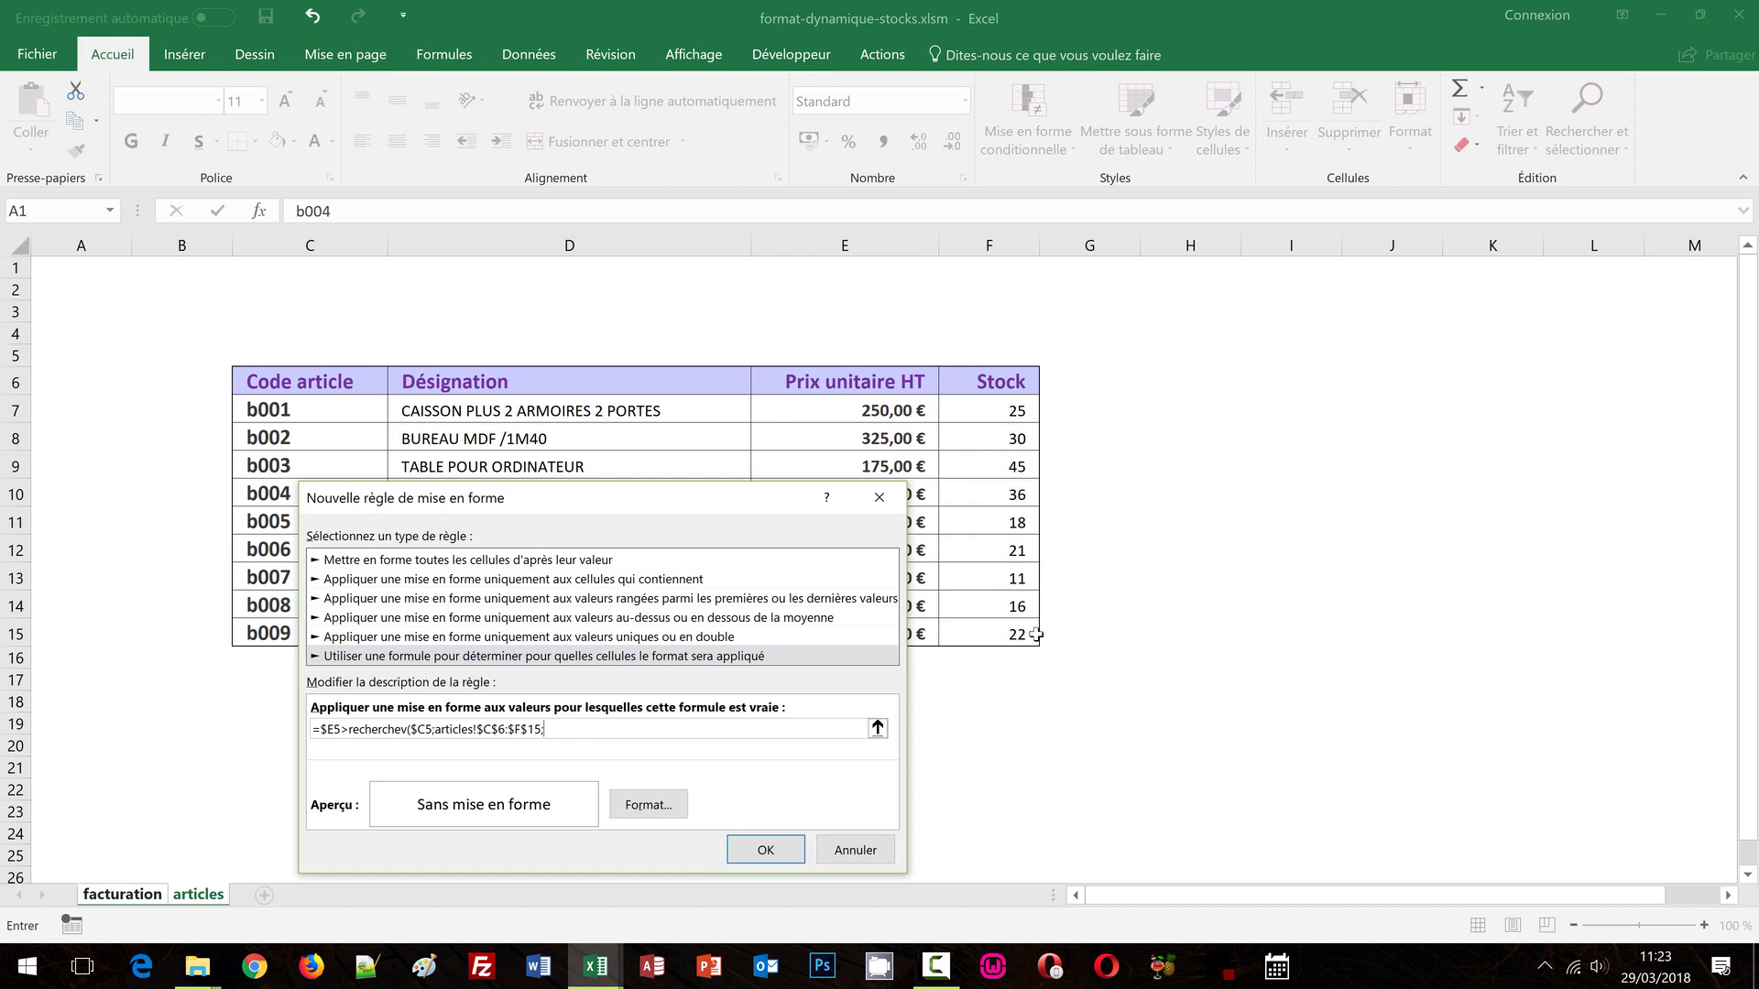
pyautogui.write('4;f')
pyautogui.write('aux')
pyautogui.write(')')
# Step: Give the rule's format a dark red fill
pyautogui.click(649, 805)
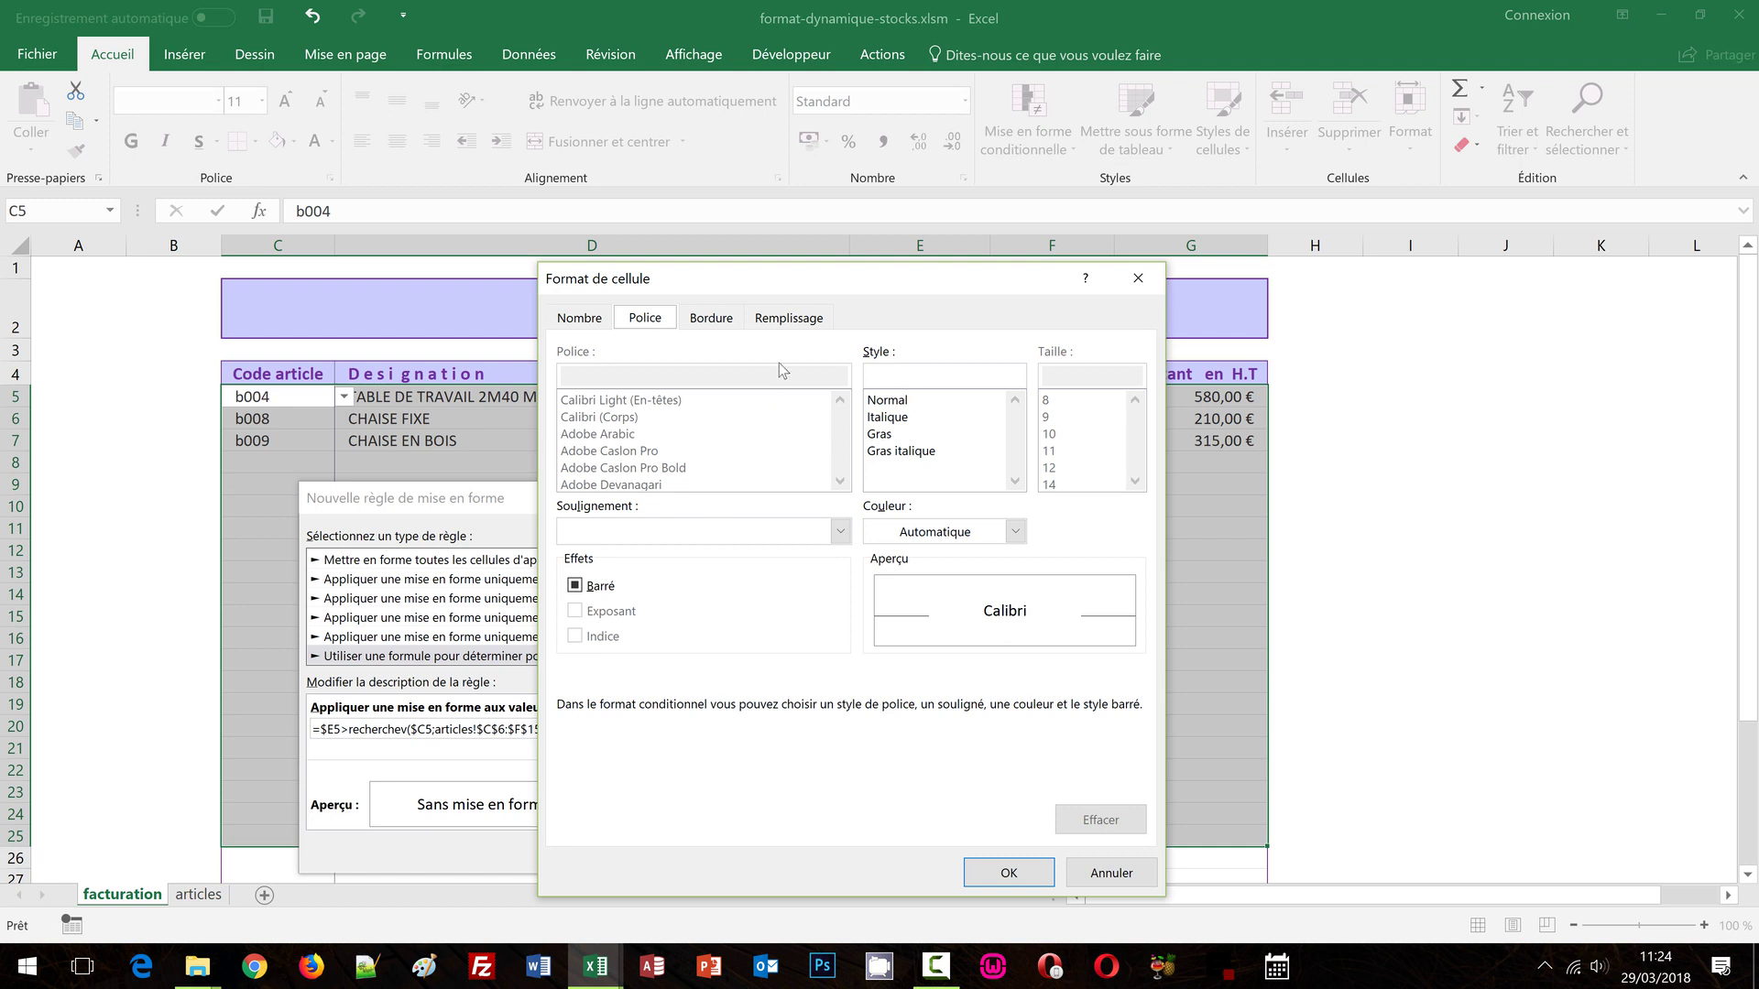
pyautogui.click(793, 320)
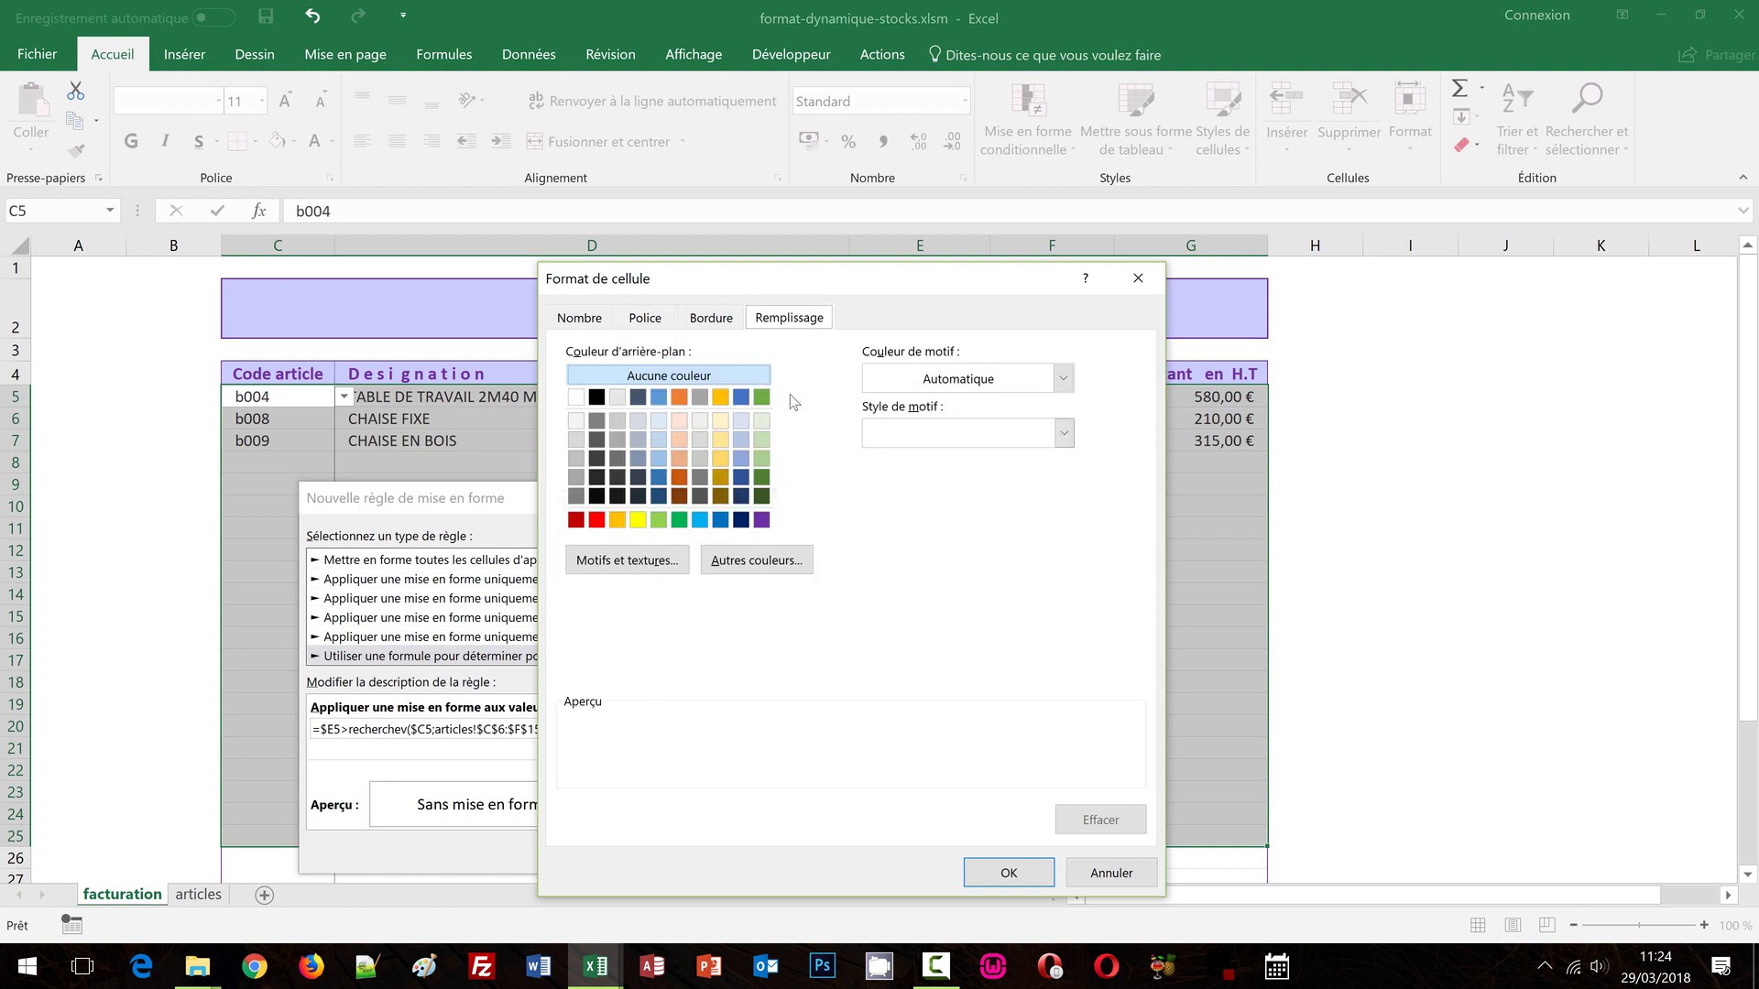
pyautogui.click(750, 562)
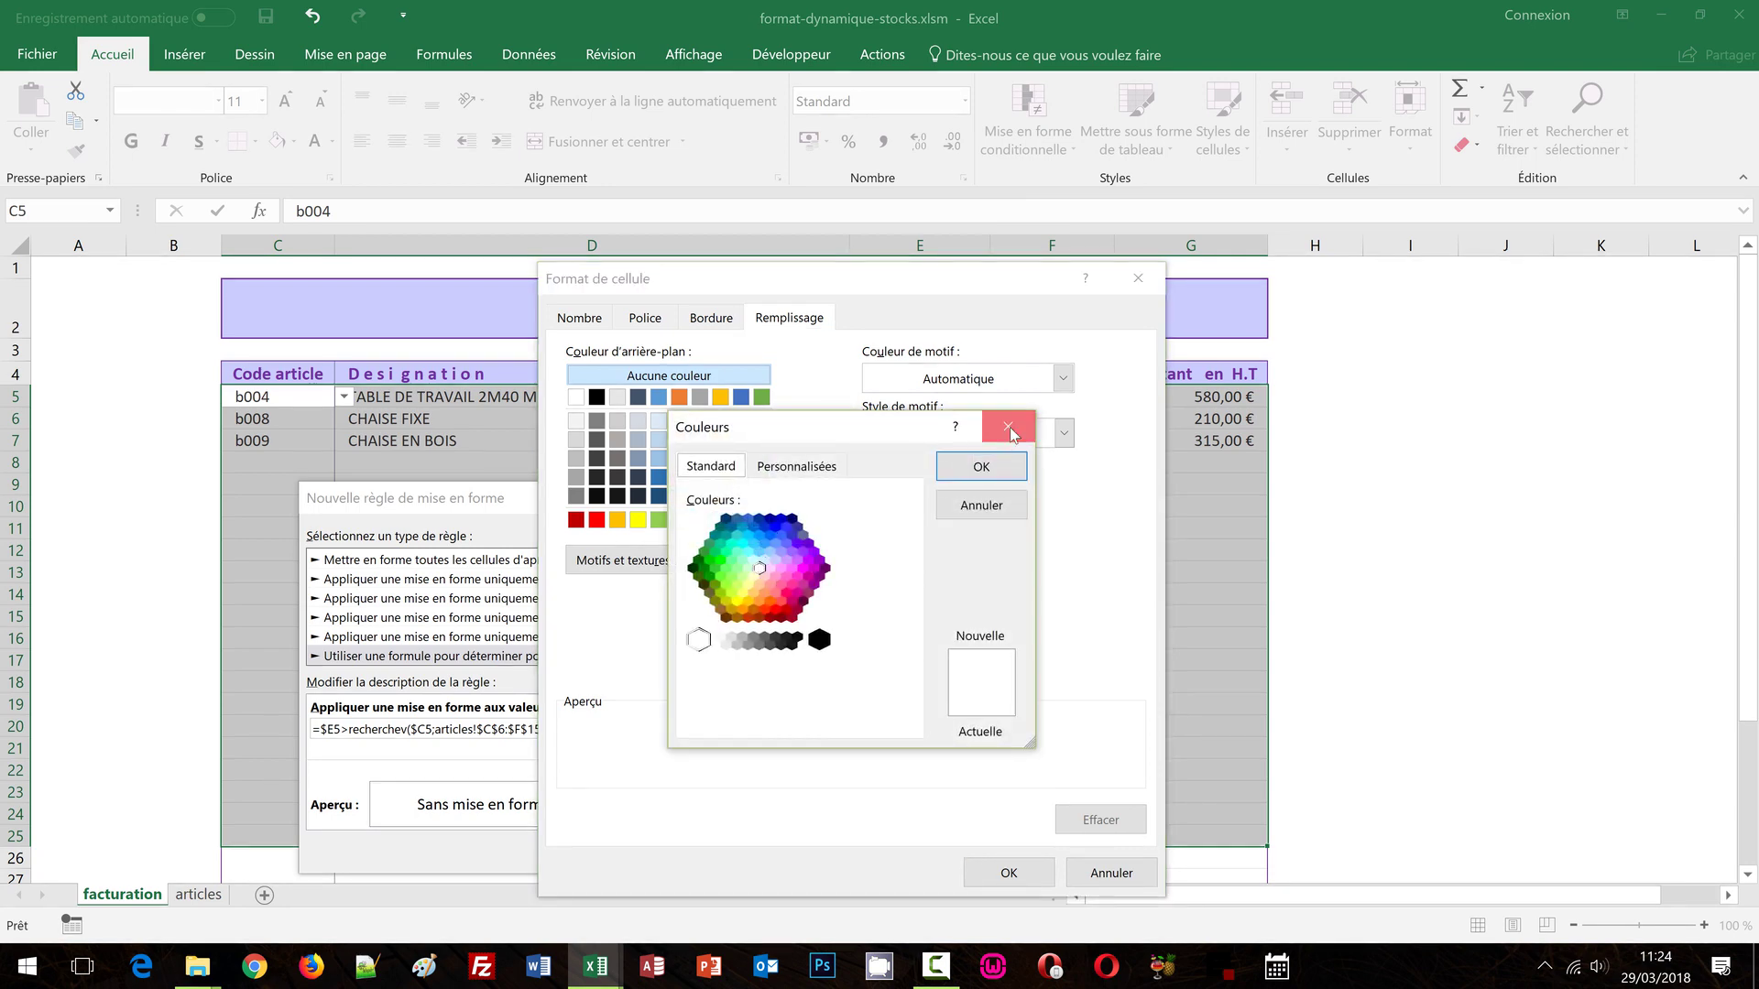
pyautogui.click(1008, 426)
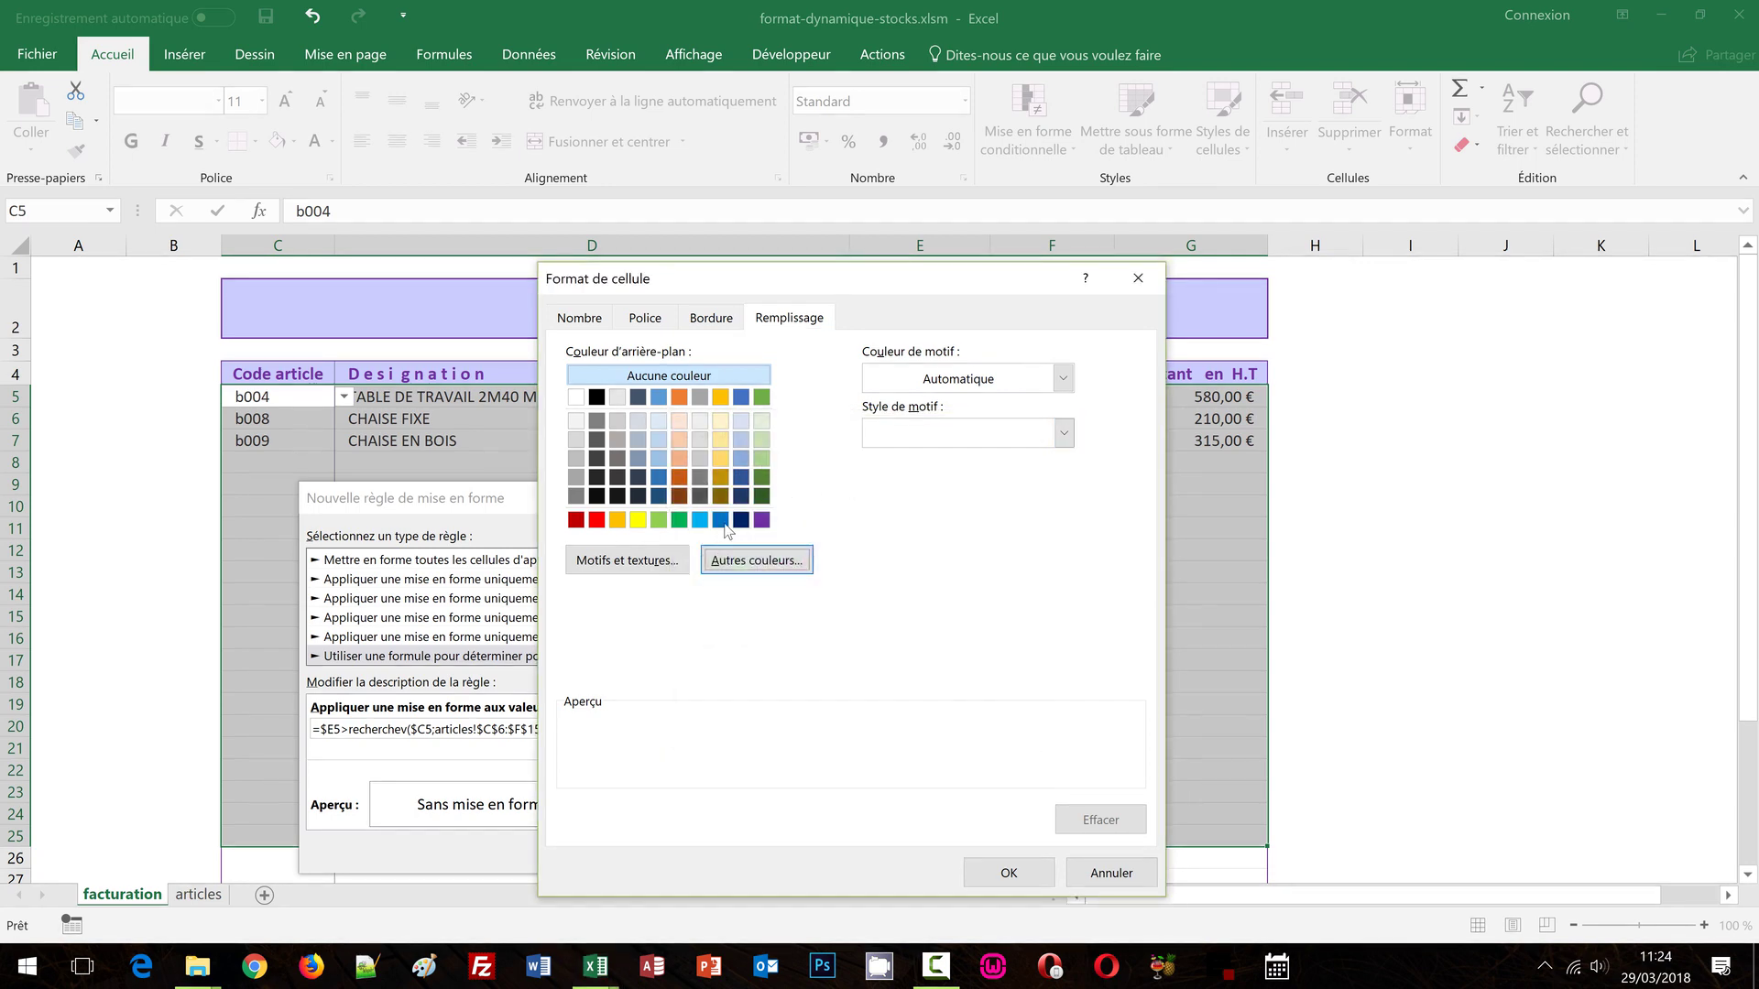
pyautogui.click(577, 520)
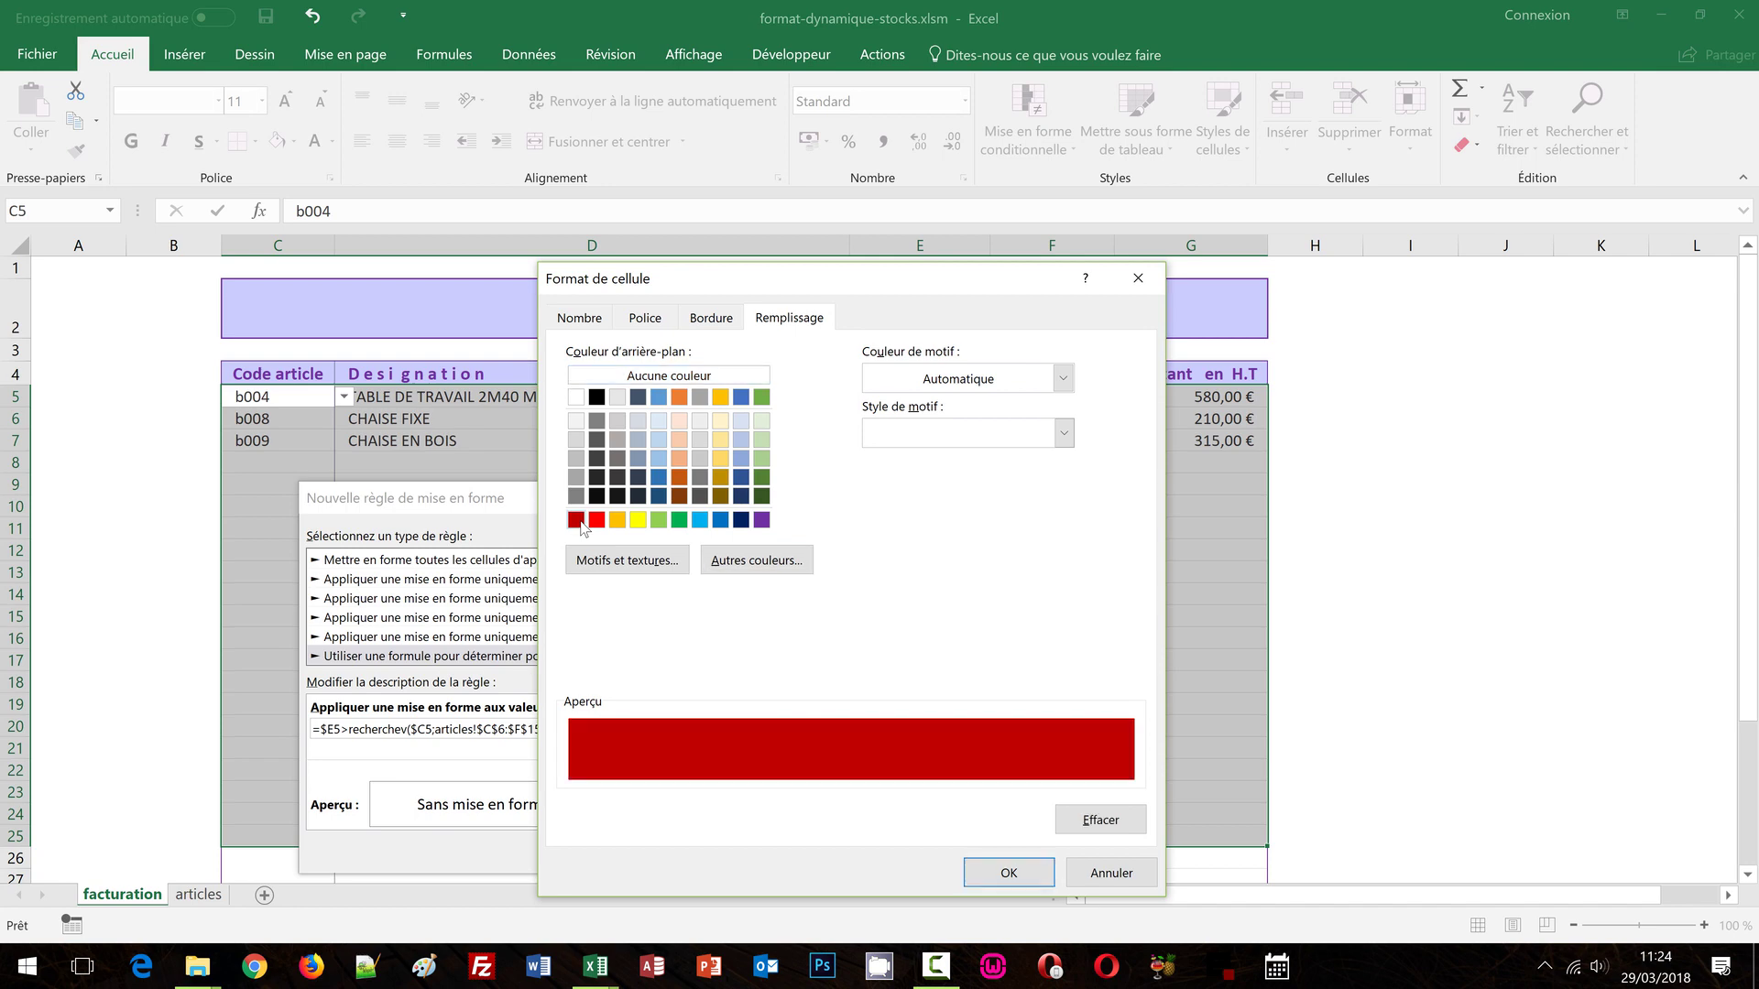
# Step: Make the rule's font bold and white, then confirm the format
pyautogui.click(643, 317)
pyautogui.click(875, 433)
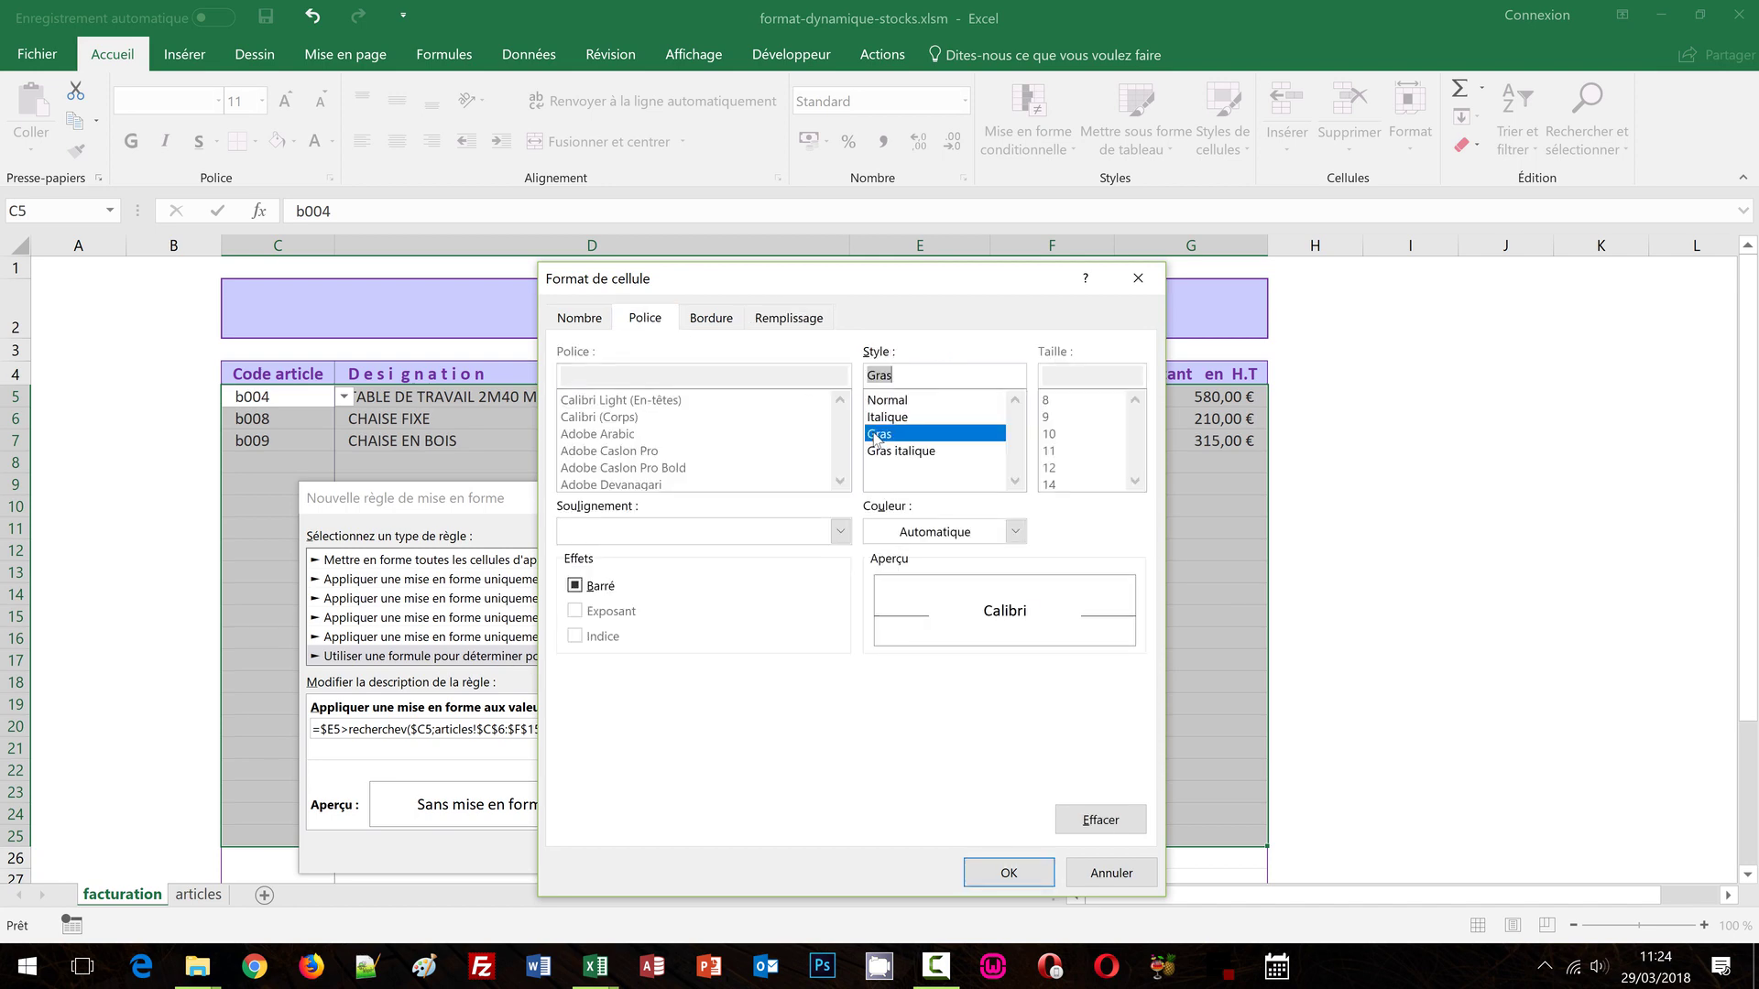
pyautogui.click(926, 531)
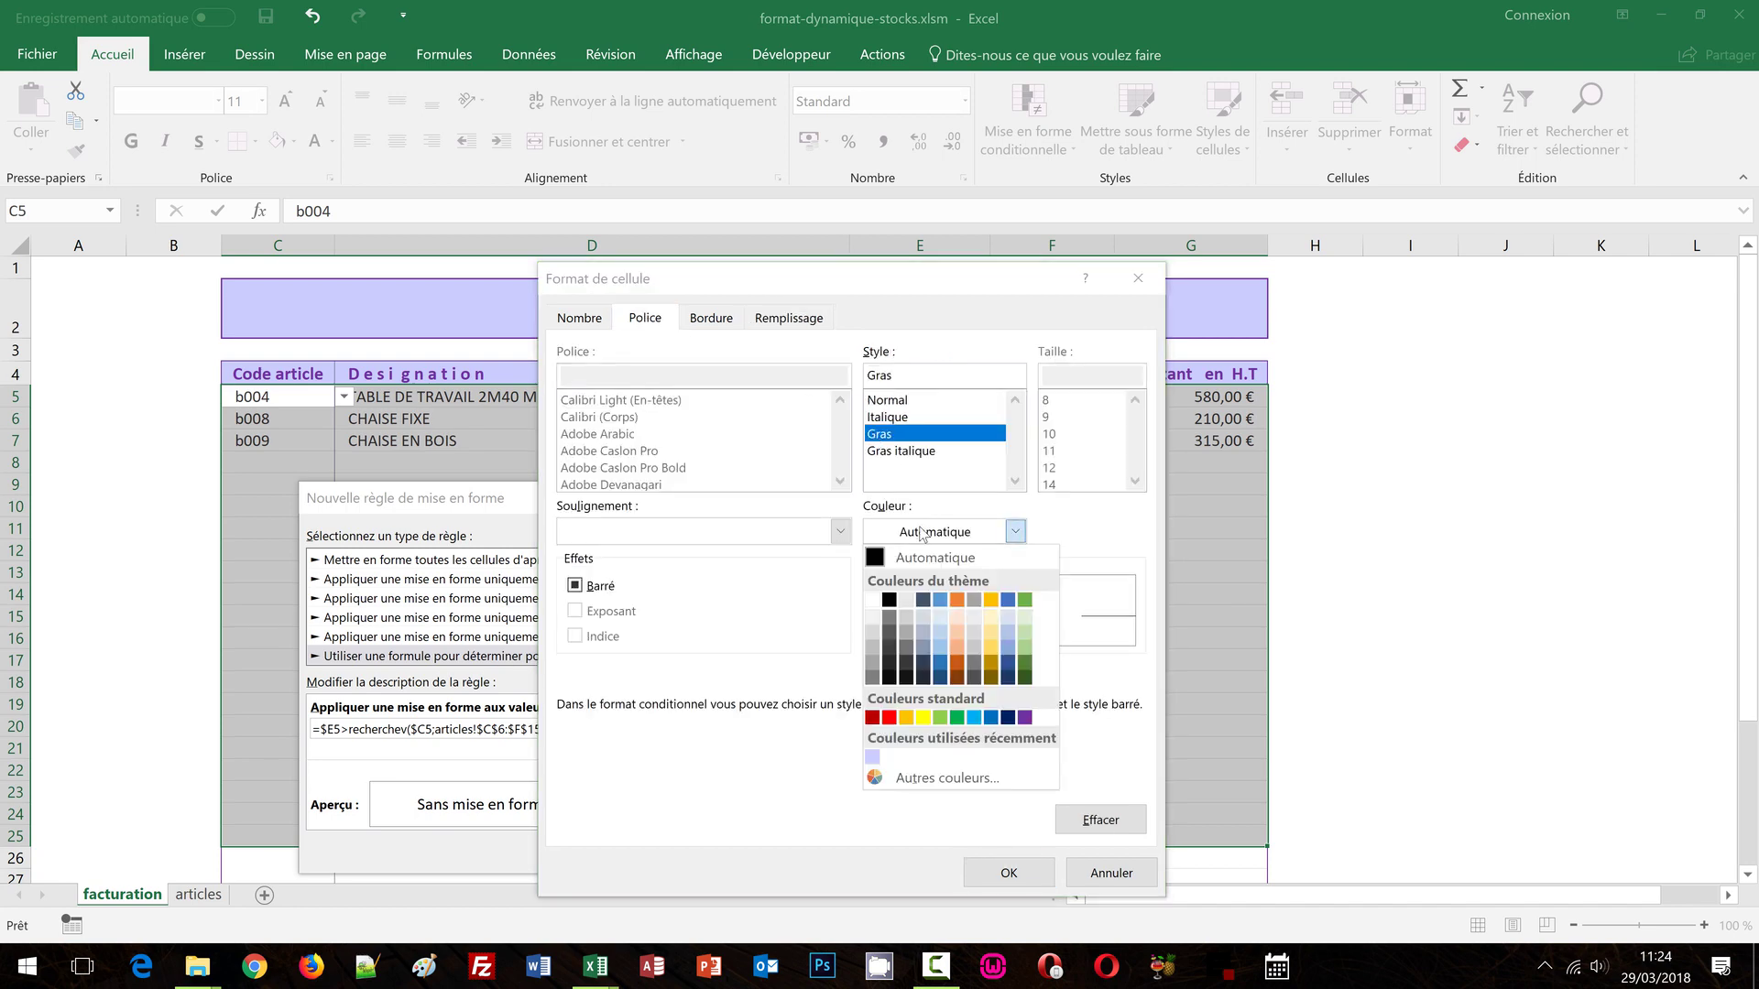
pyautogui.click(873, 618)
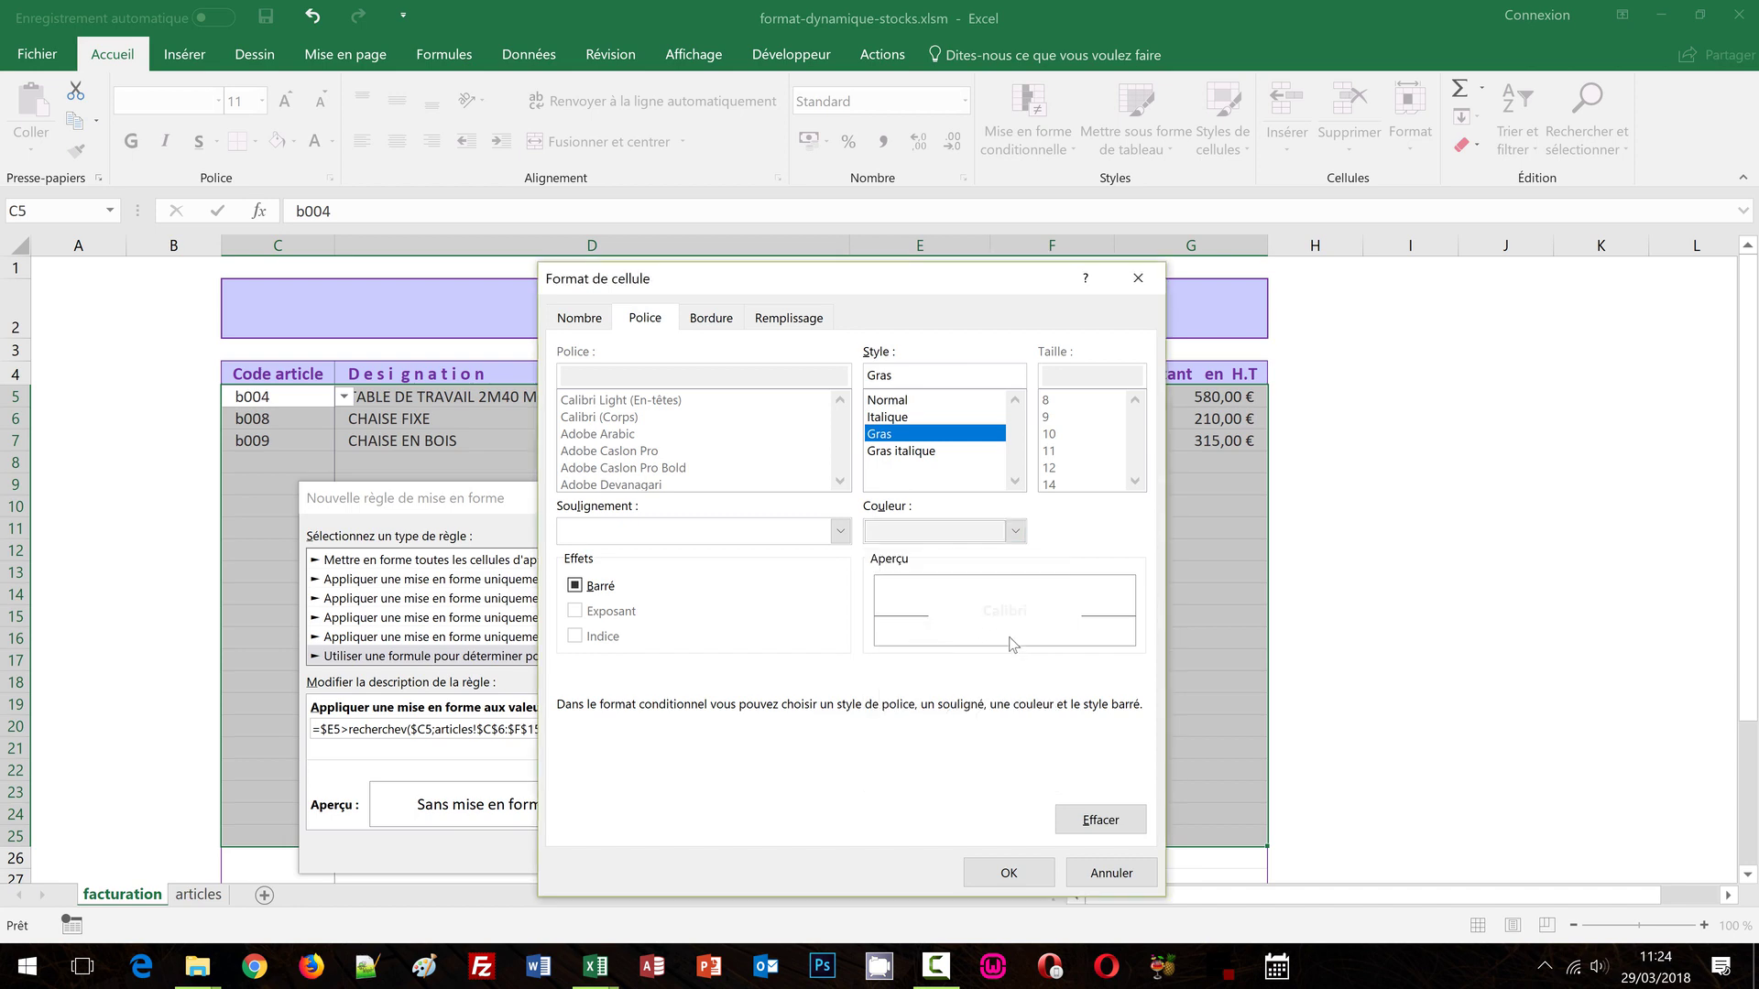
pyautogui.click(1017, 870)
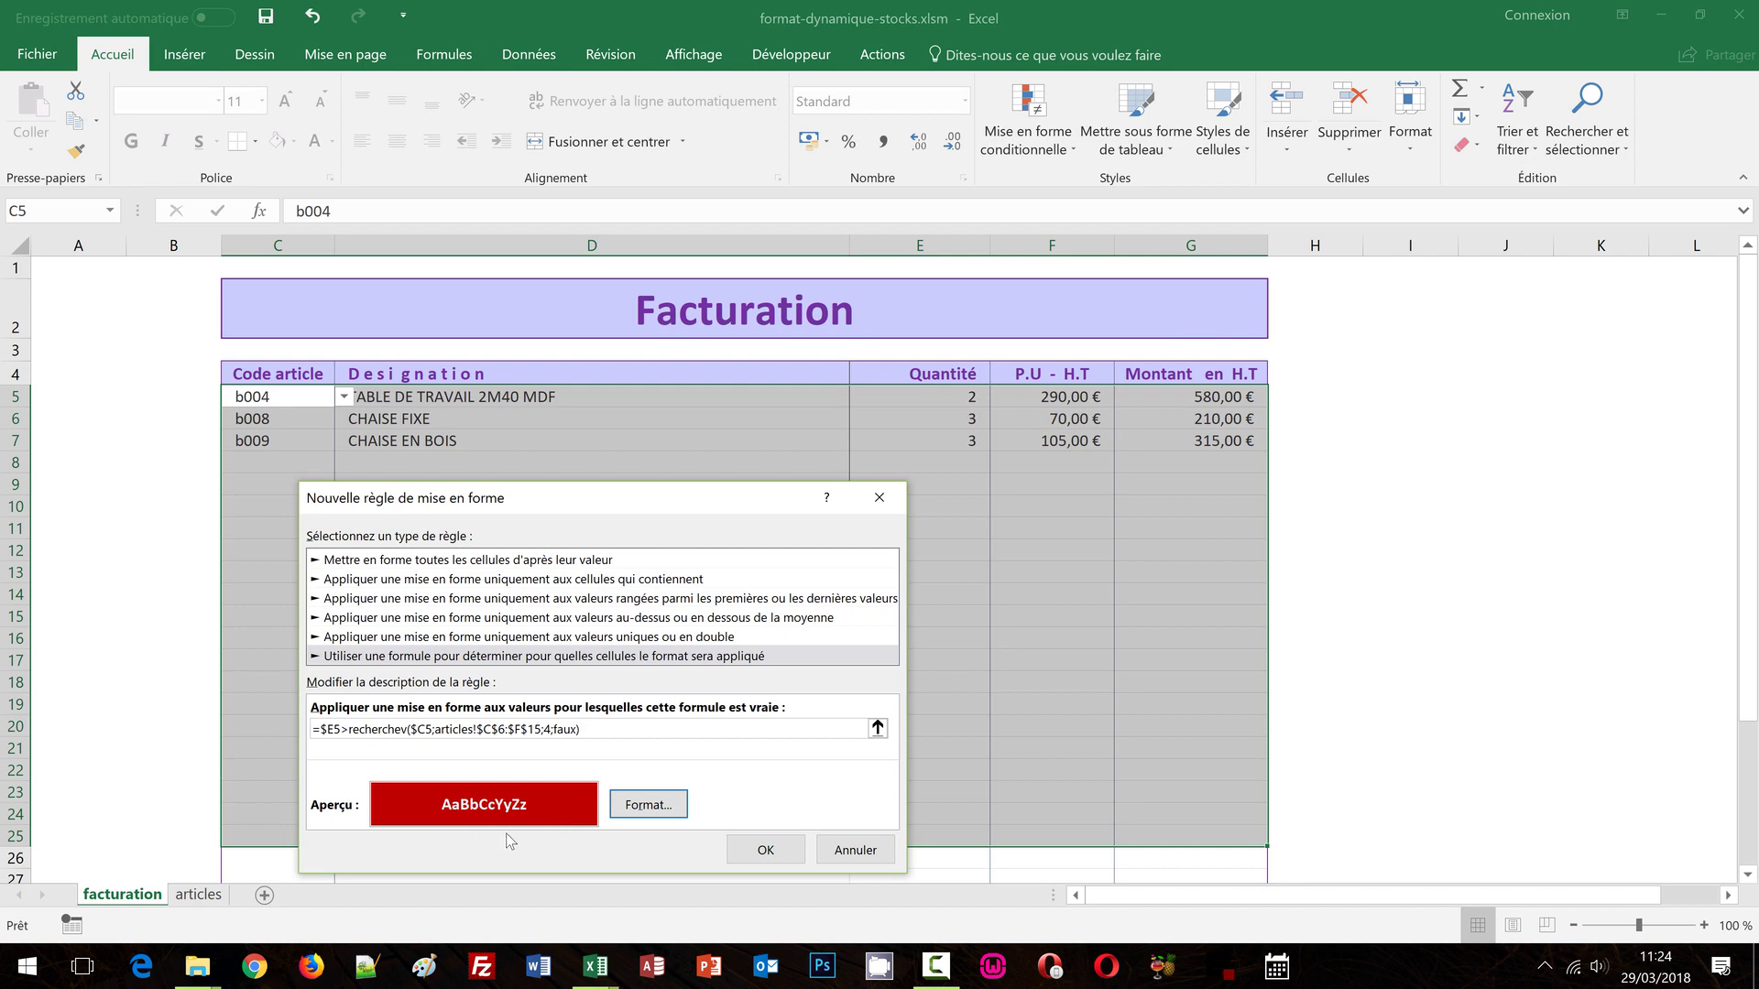
# Step: Save the conditional formatting rule and set the CHAISE EN BOIS quantity in E7 to 55
pyautogui.click(766, 851)
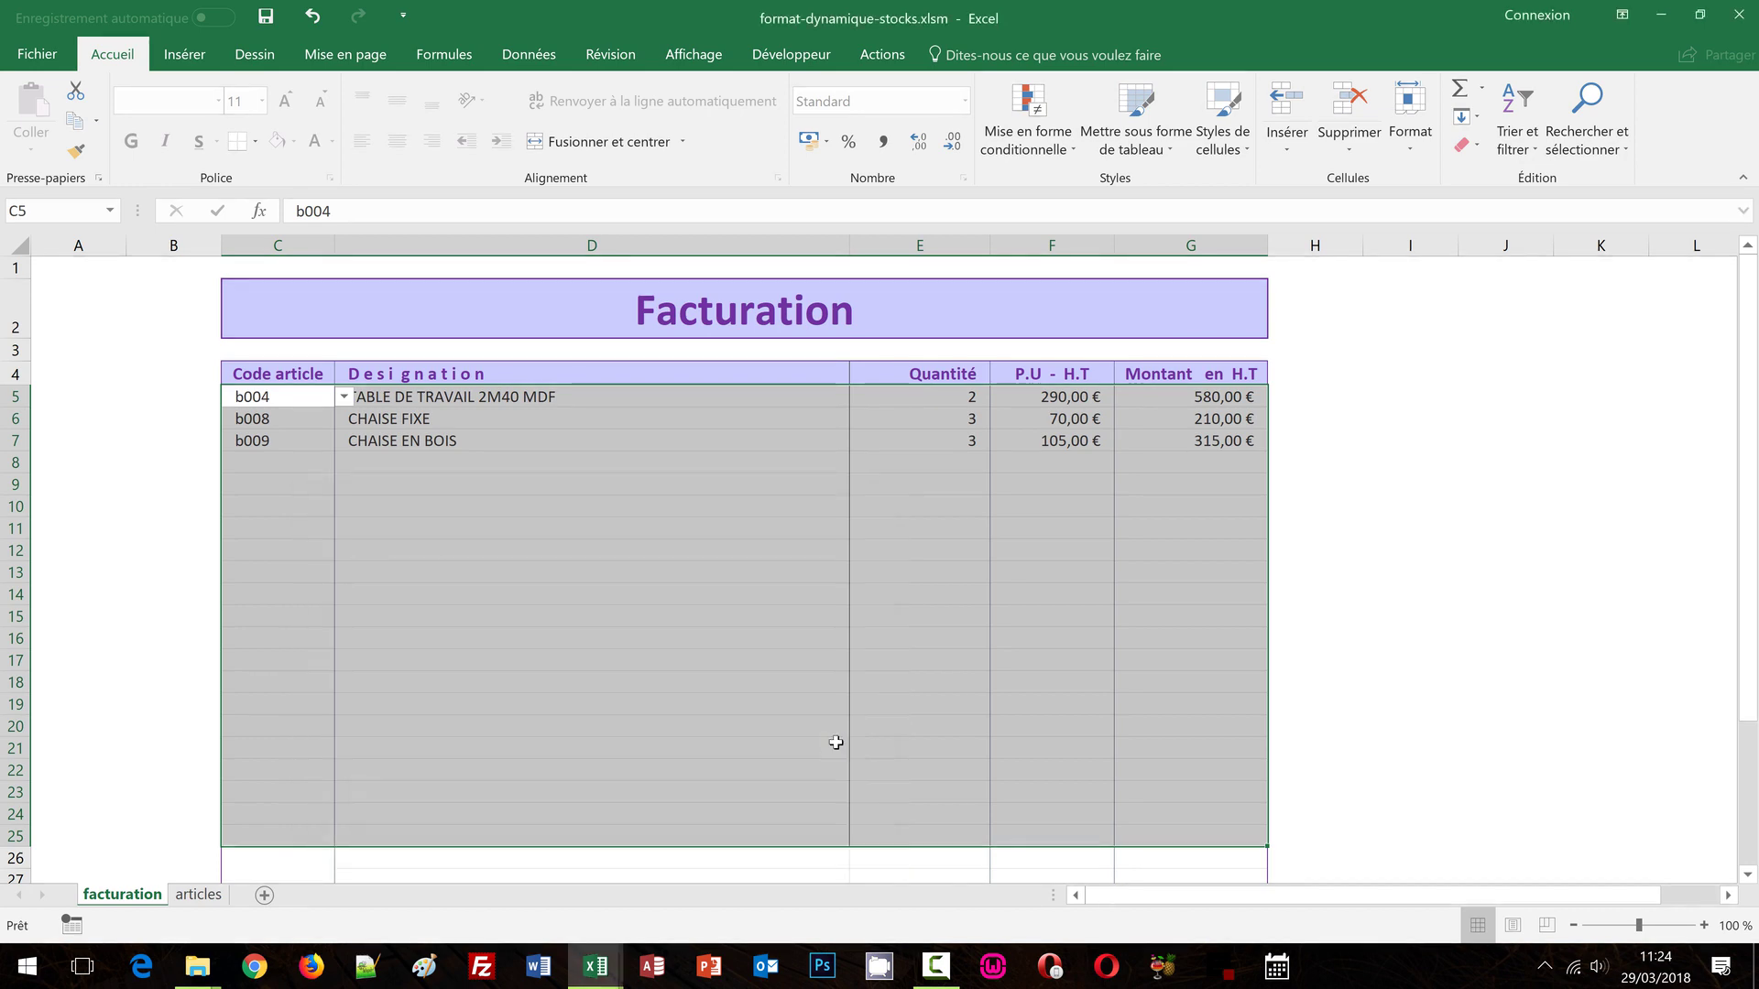
pyautogui.click(1374, 490)
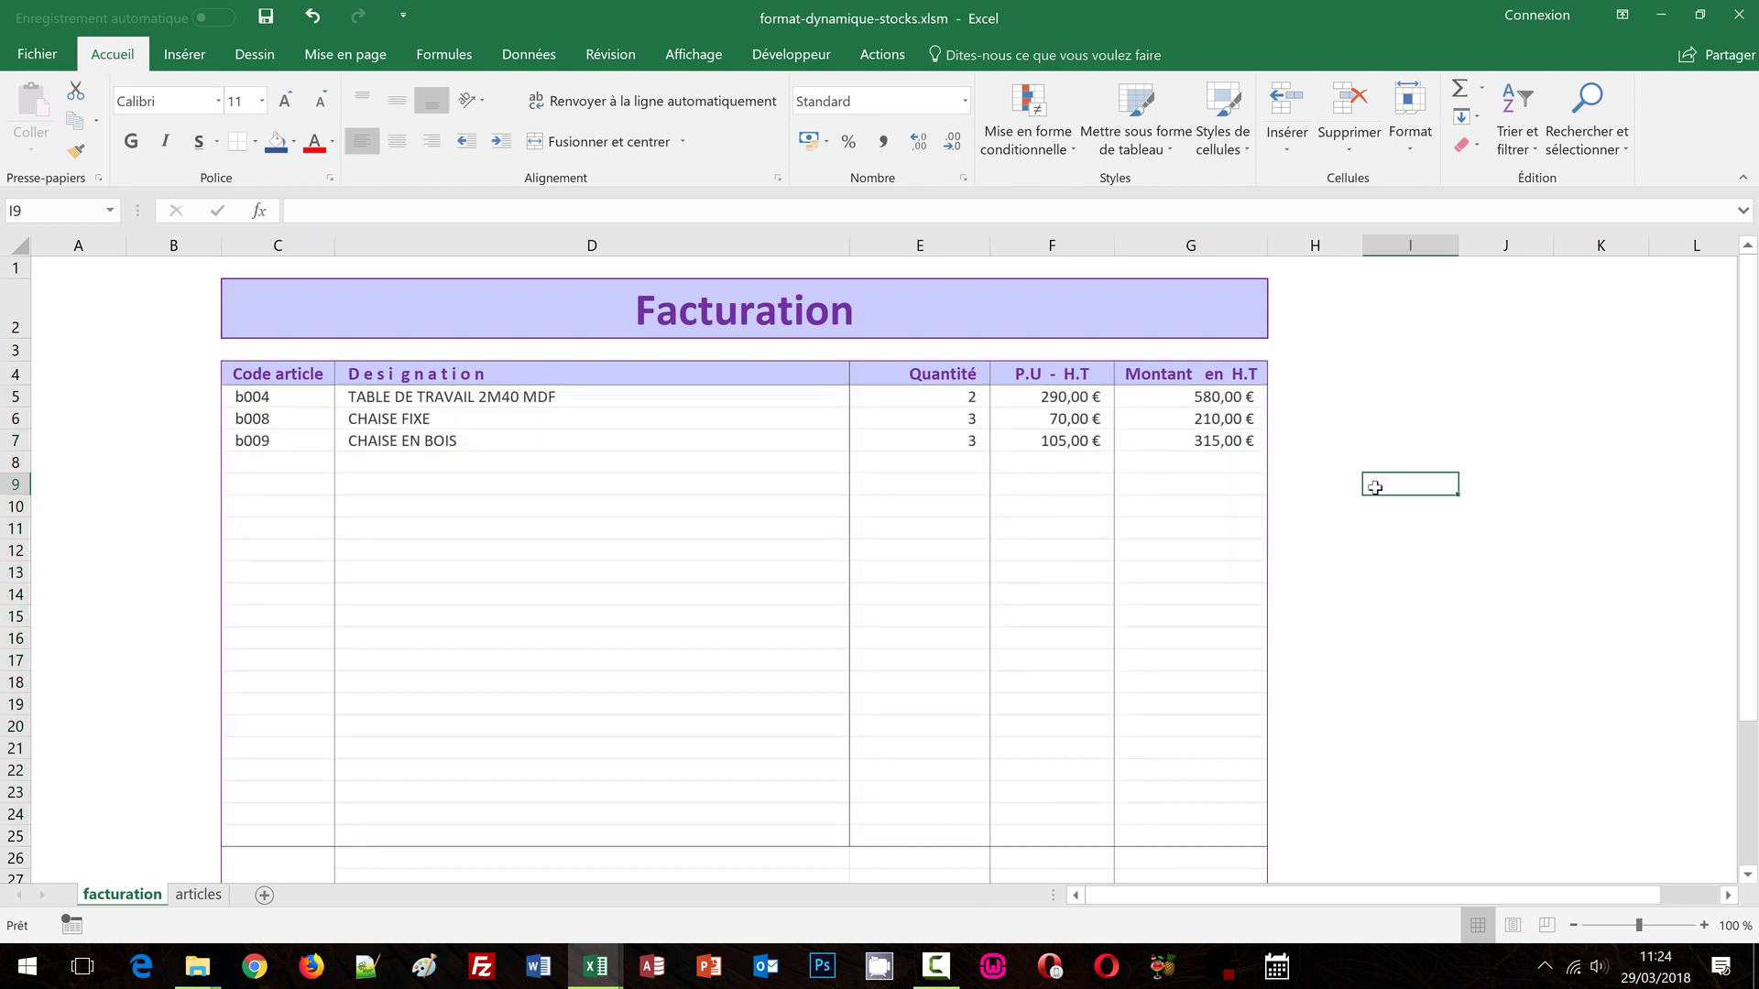
pyautogui.click(959, 440)
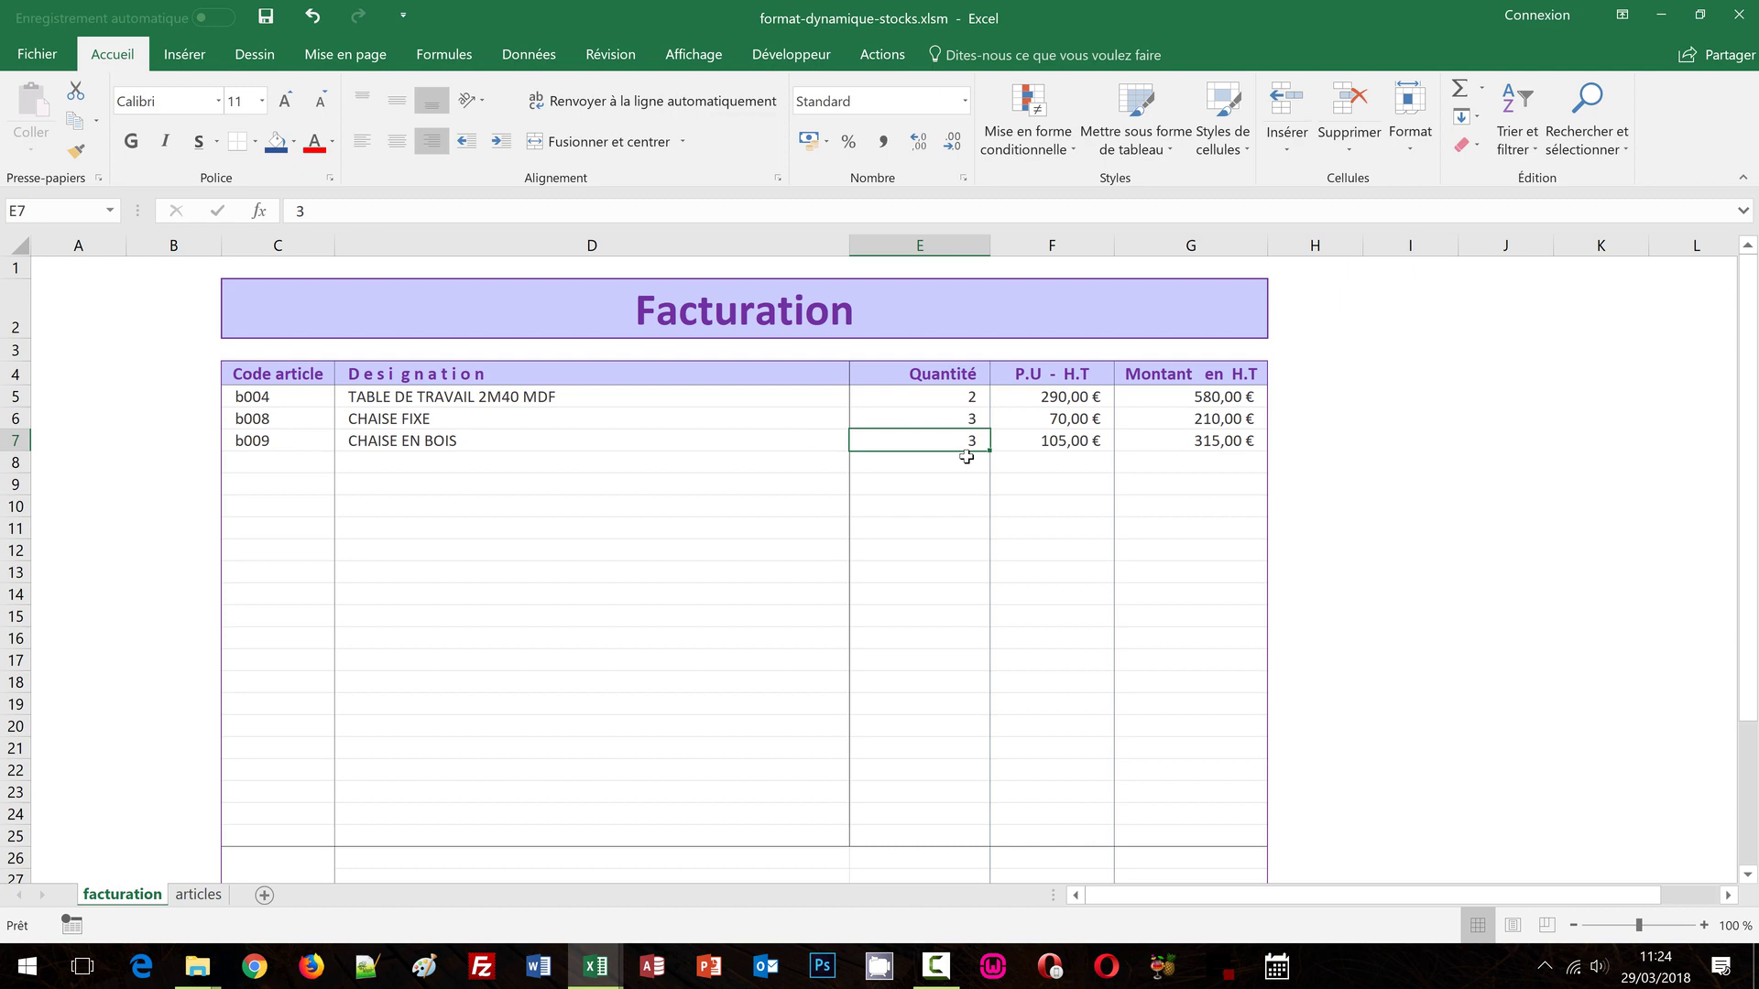
pyautogui.write('55')
pyautogui.press('Return')
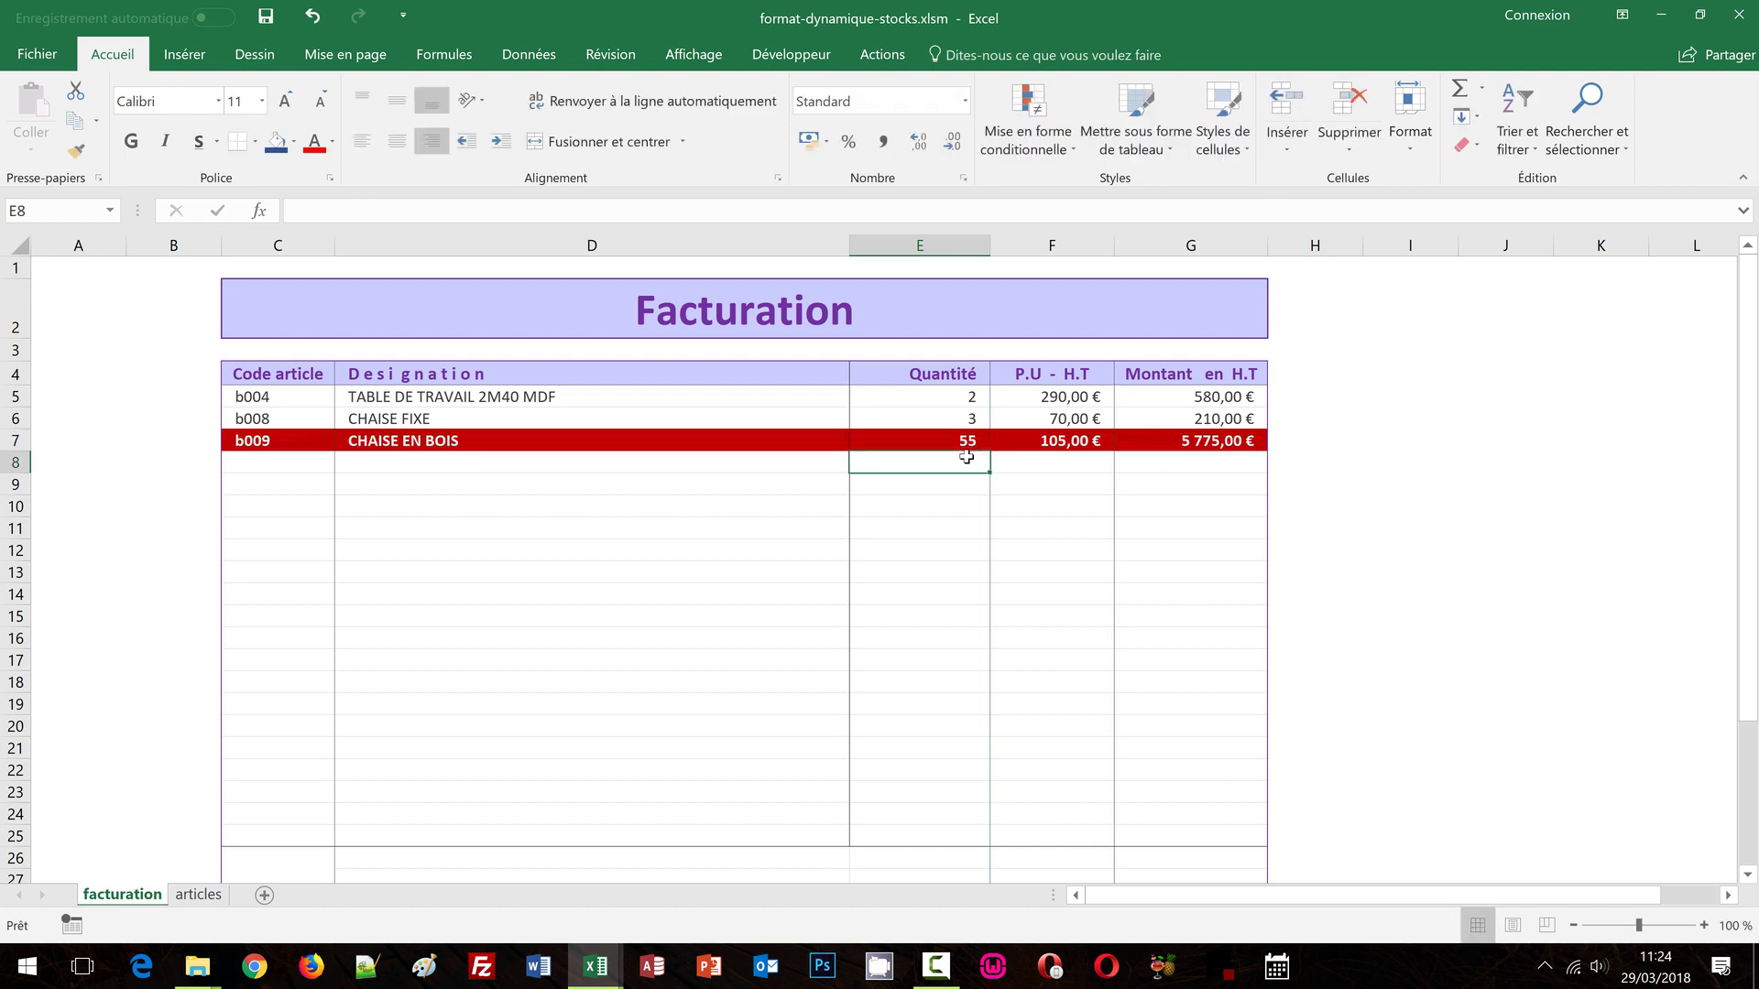
# Step: Add article b001 in C8 from the dropdown and give it quantity 65 in E8
pyautogui.click(293, 468)
pyautogui.click(344, 463)
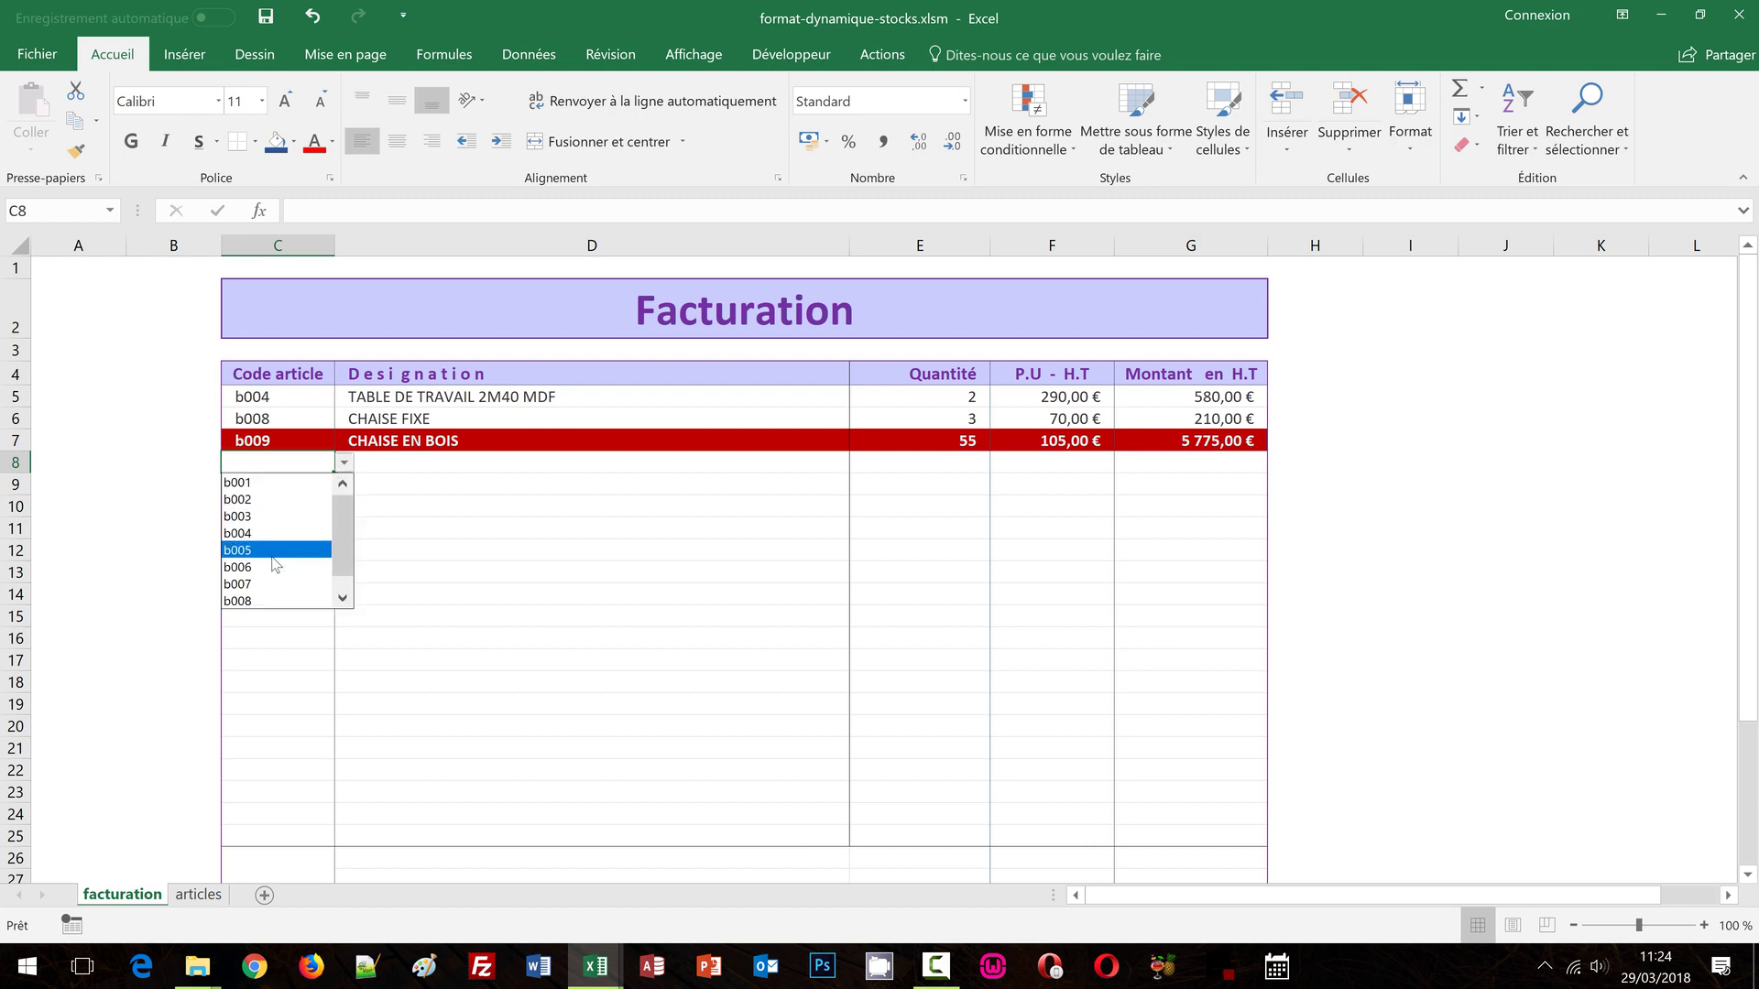
pyautogui.click(274, 483)
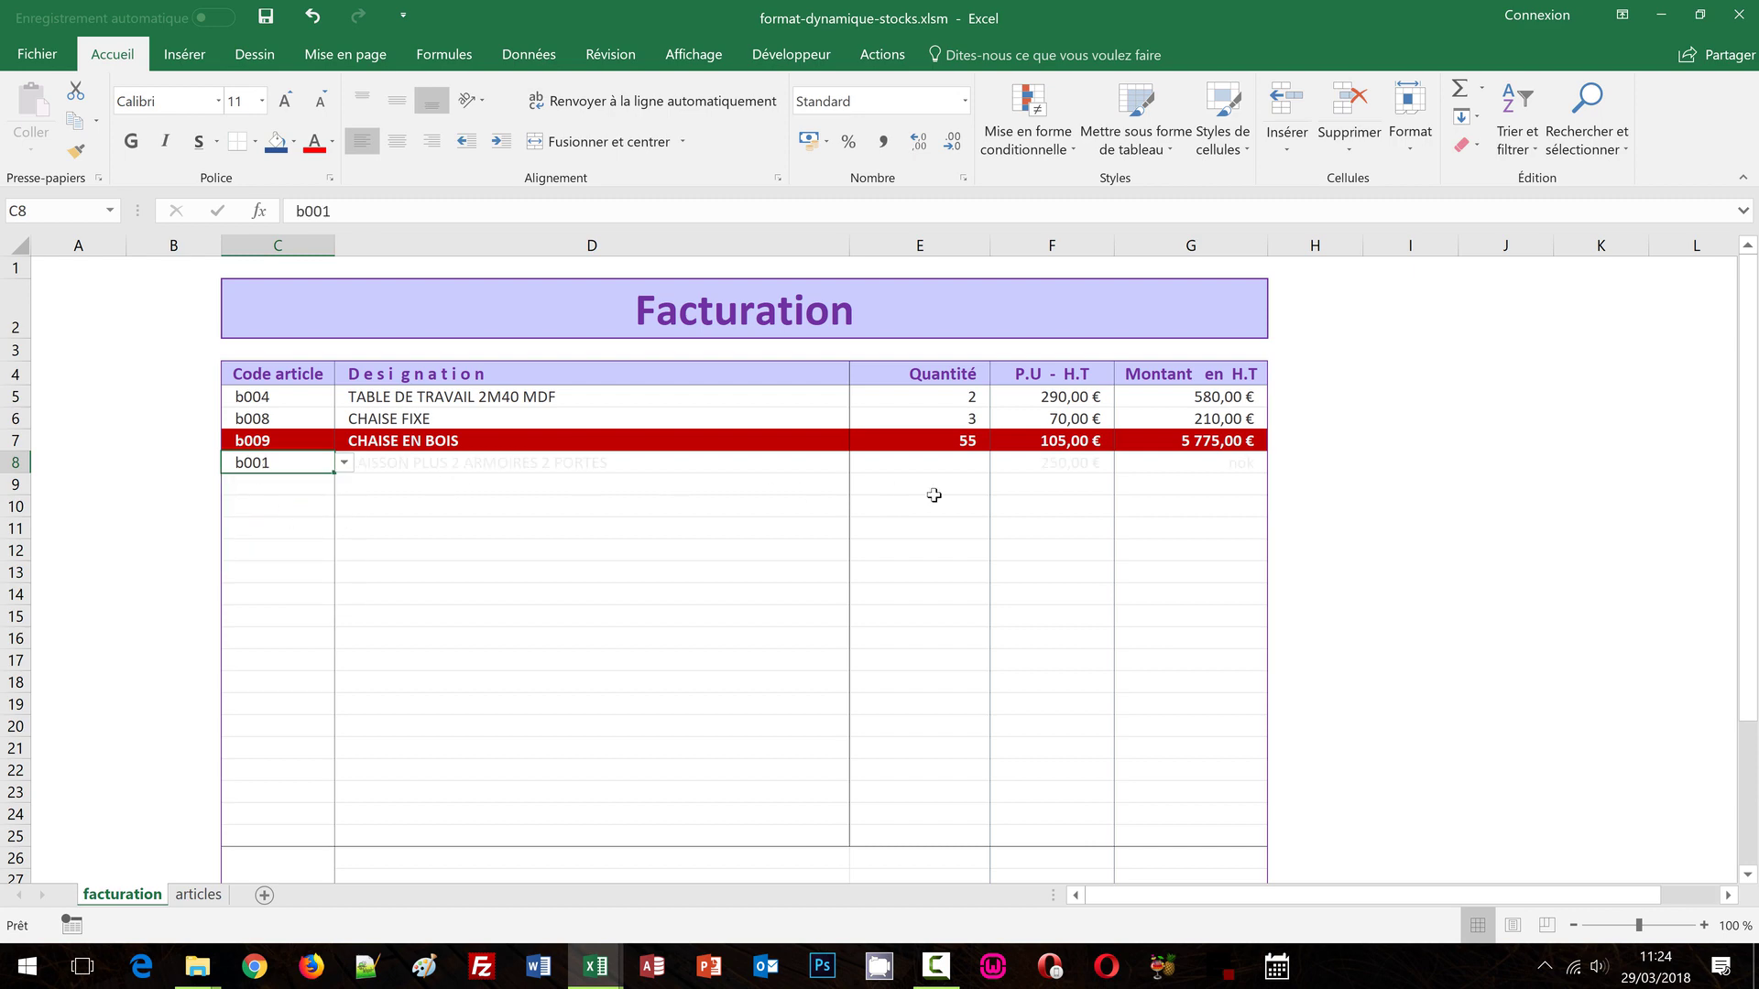
pyautogui.click(962, 463)
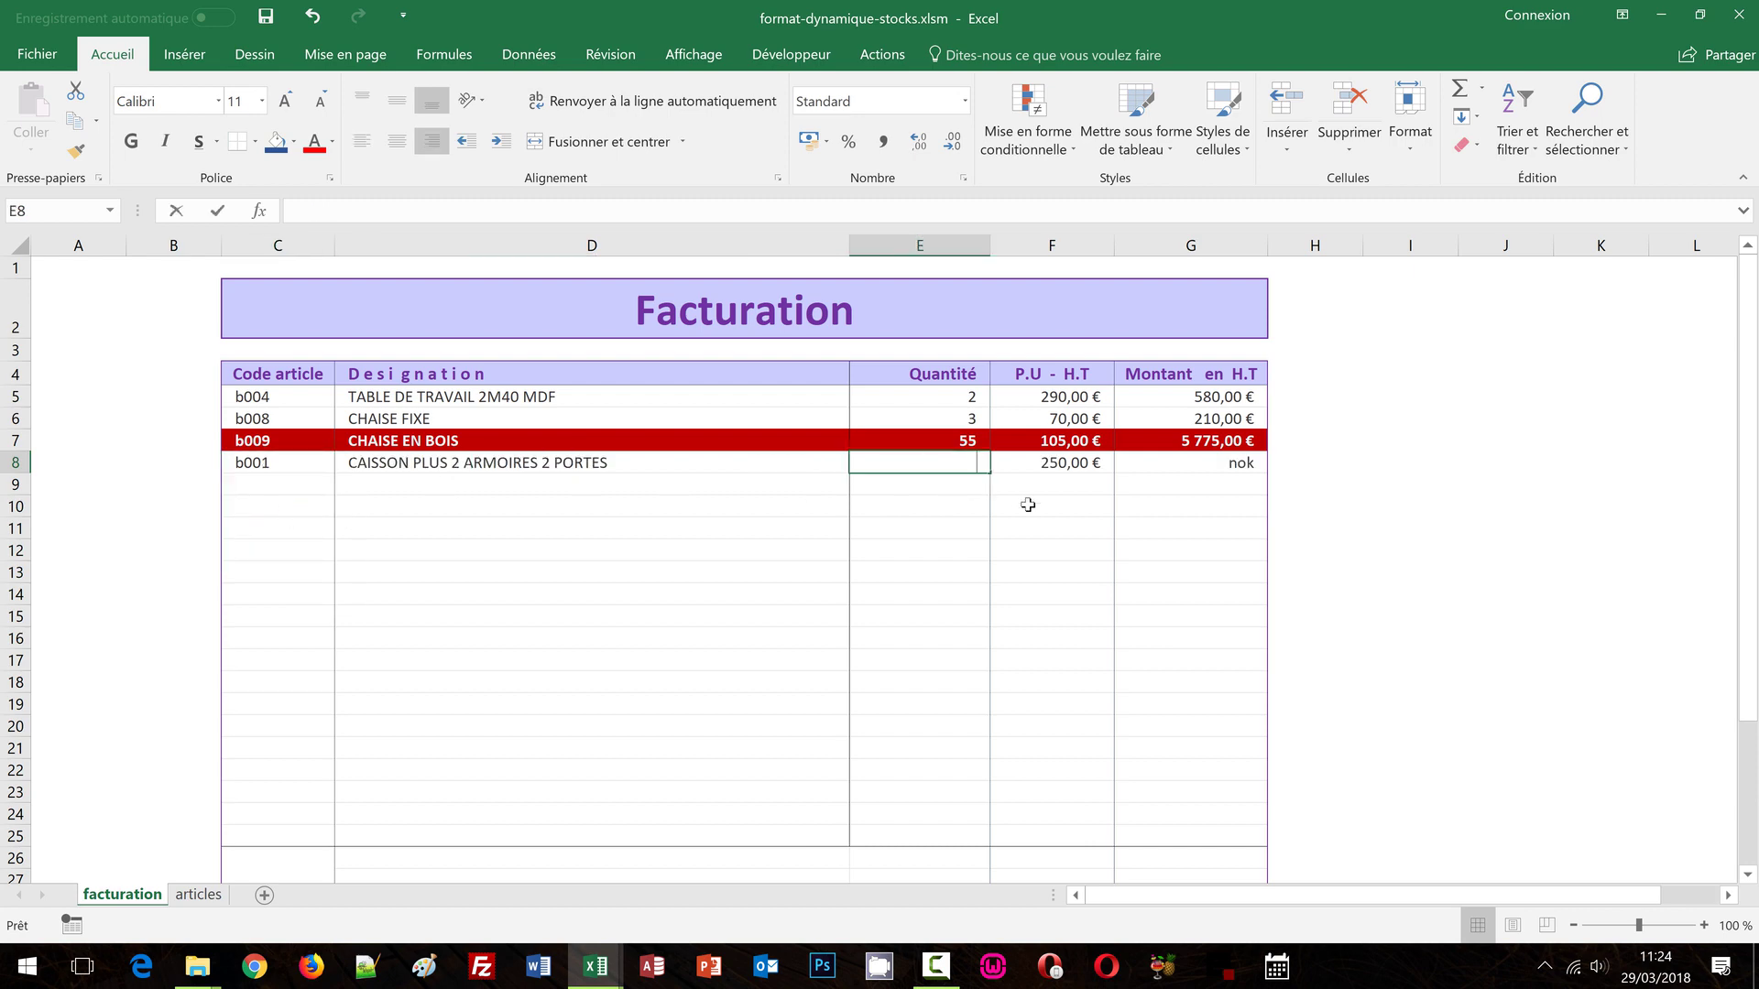
pyautogui.write('2')
pyautogui.press('Return')
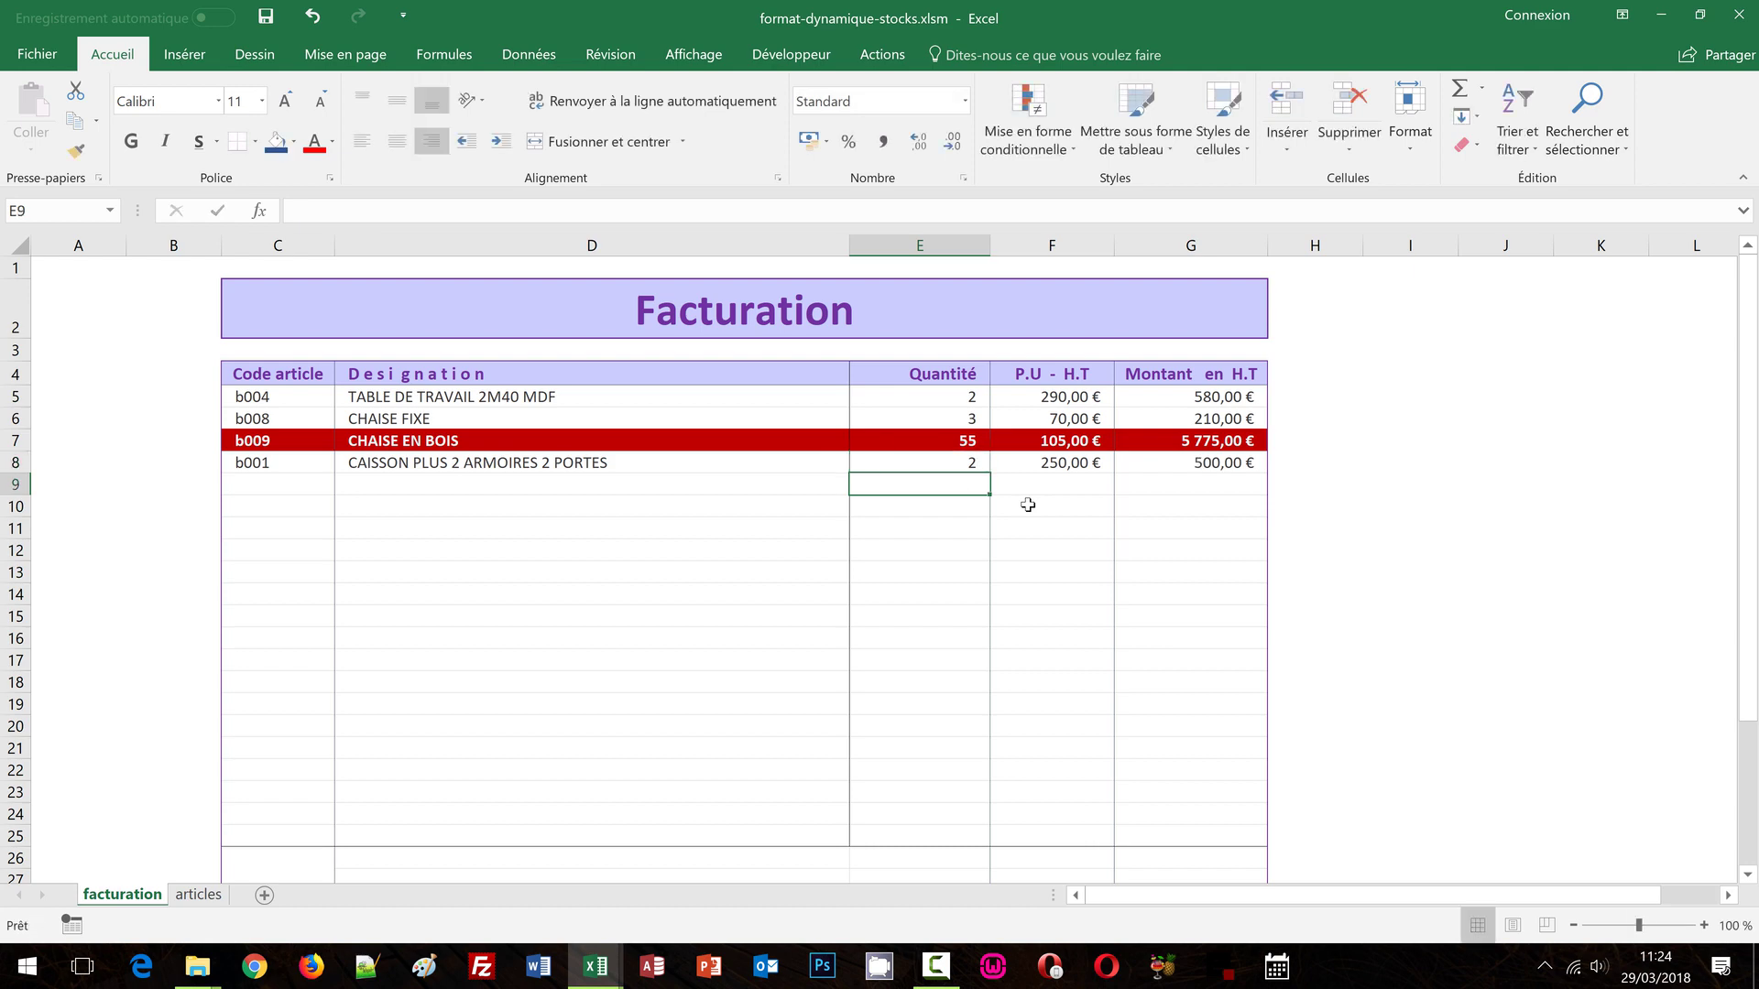
pyautogui.click(958, 458)
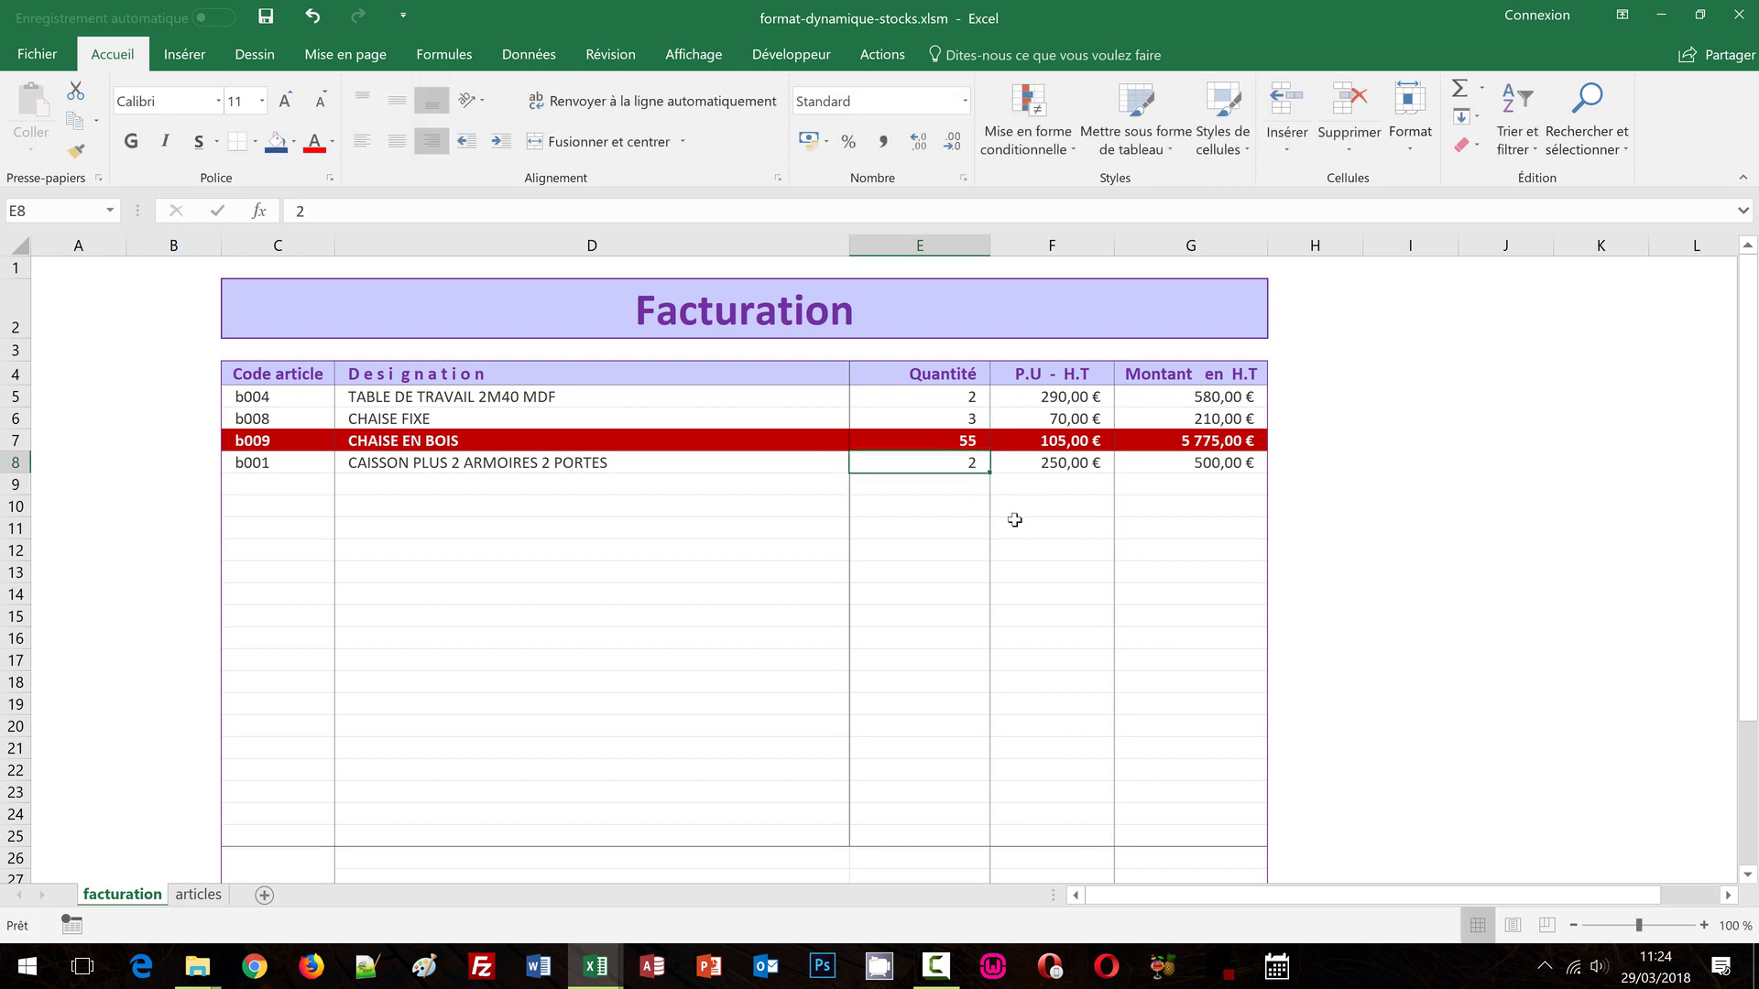
pyautogui.write('65')
pyautogui.press('Return')
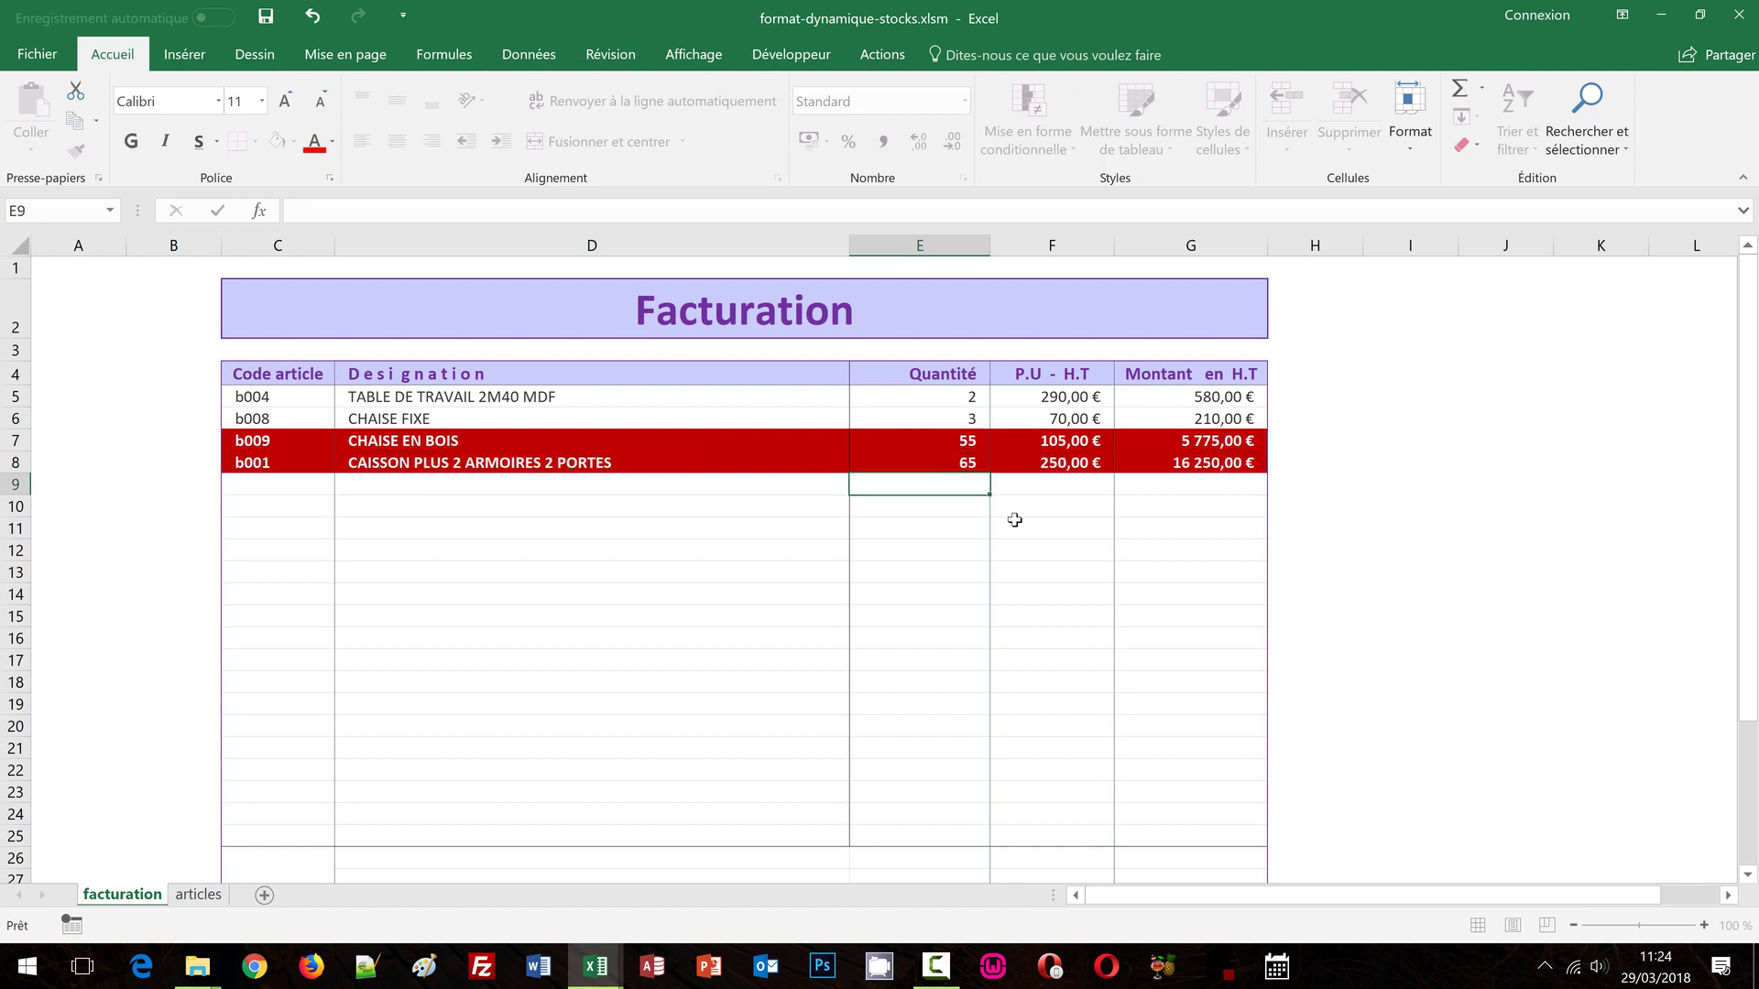